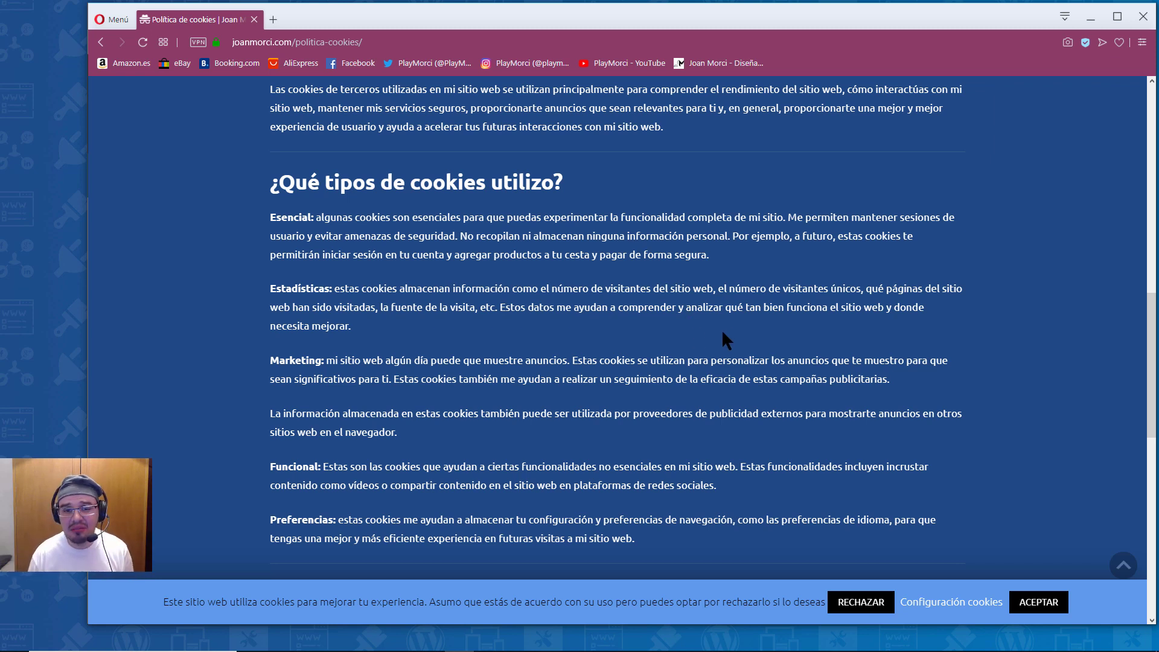
- Review the website's cookie policy and privacy policy pages down to the end, and minimise the Opera window
scroll(965, 411, down, 2)
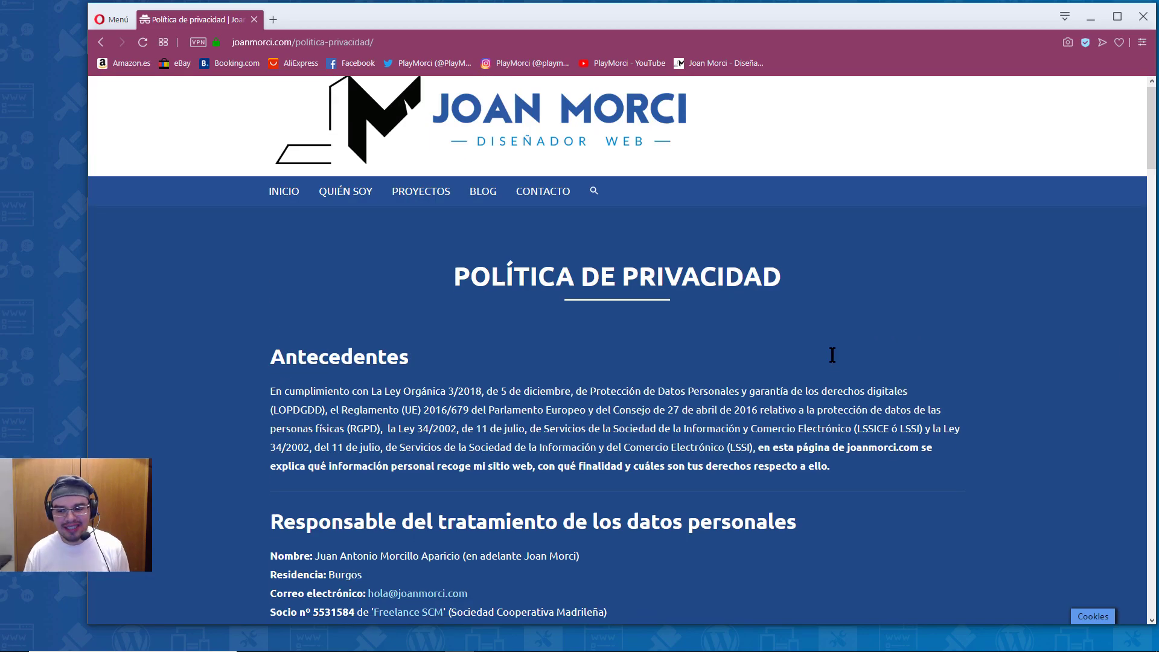
scroll(1009, 423, down, 10)
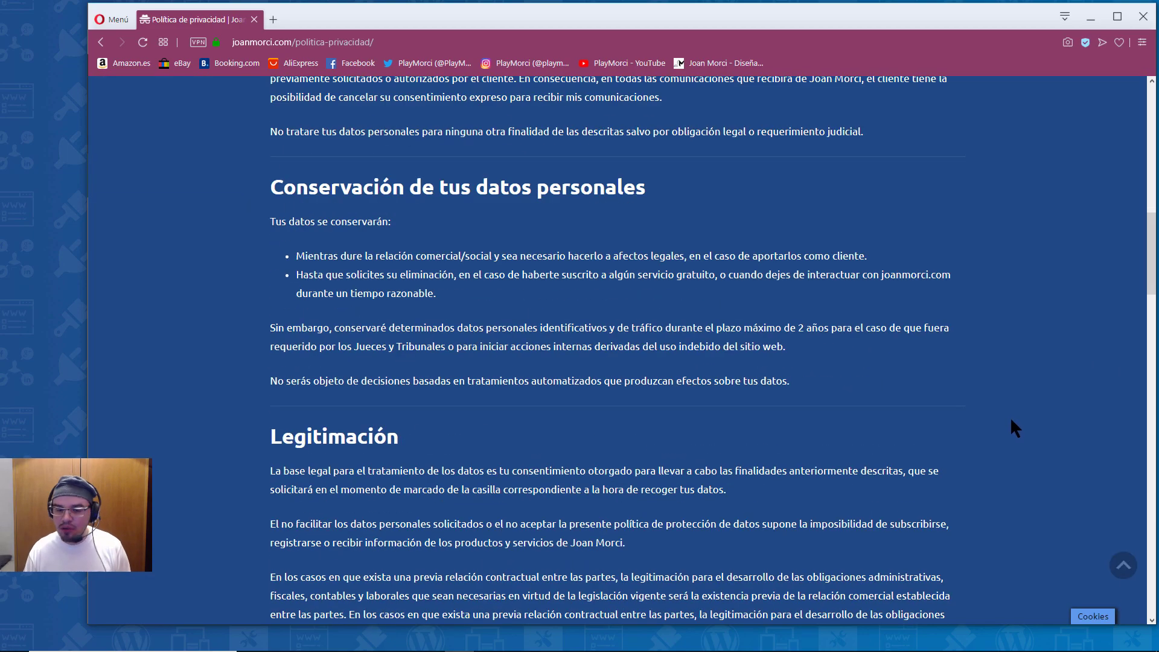
scroll(1011, 421, down, 20)
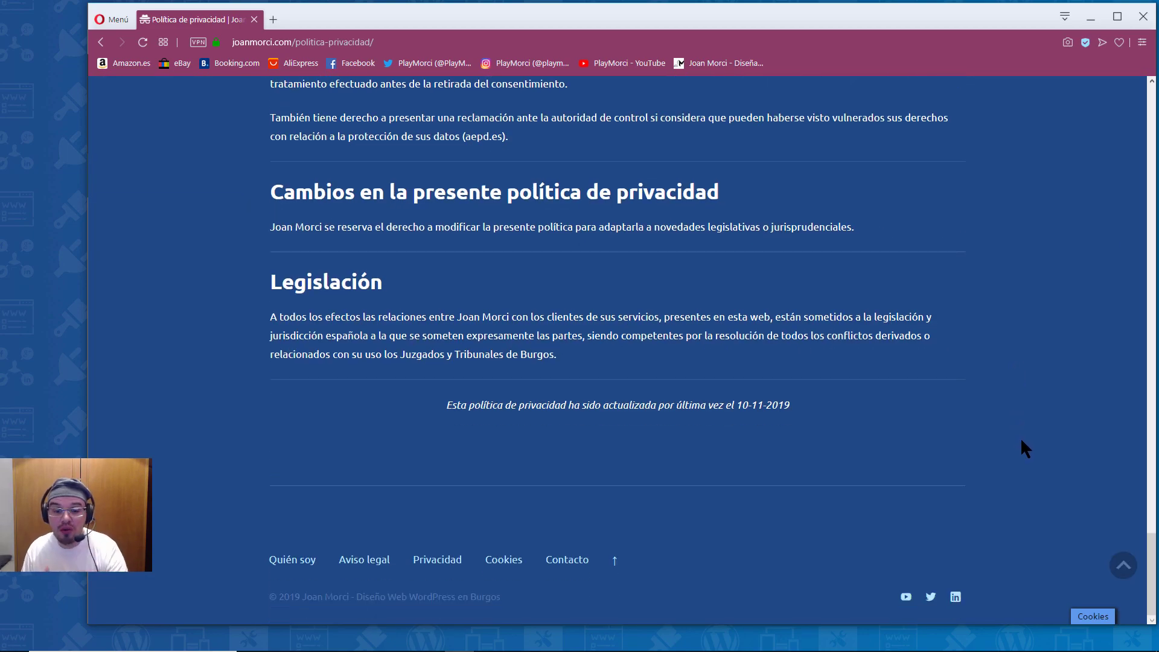
click(1085, 617)
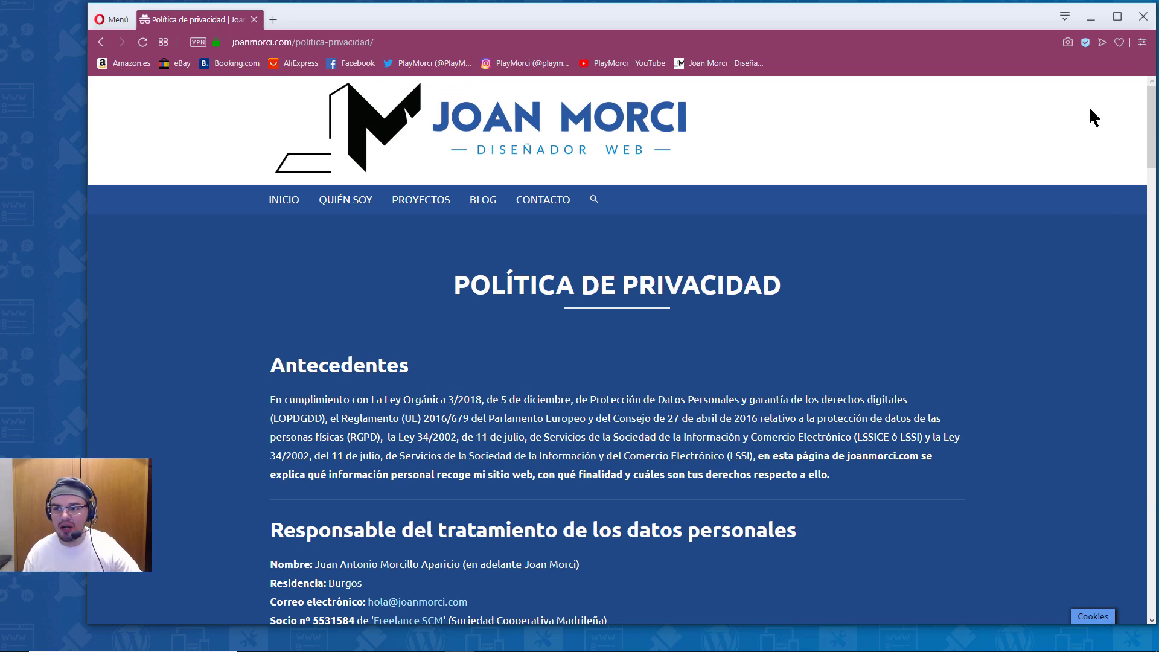
click(1091, 17)
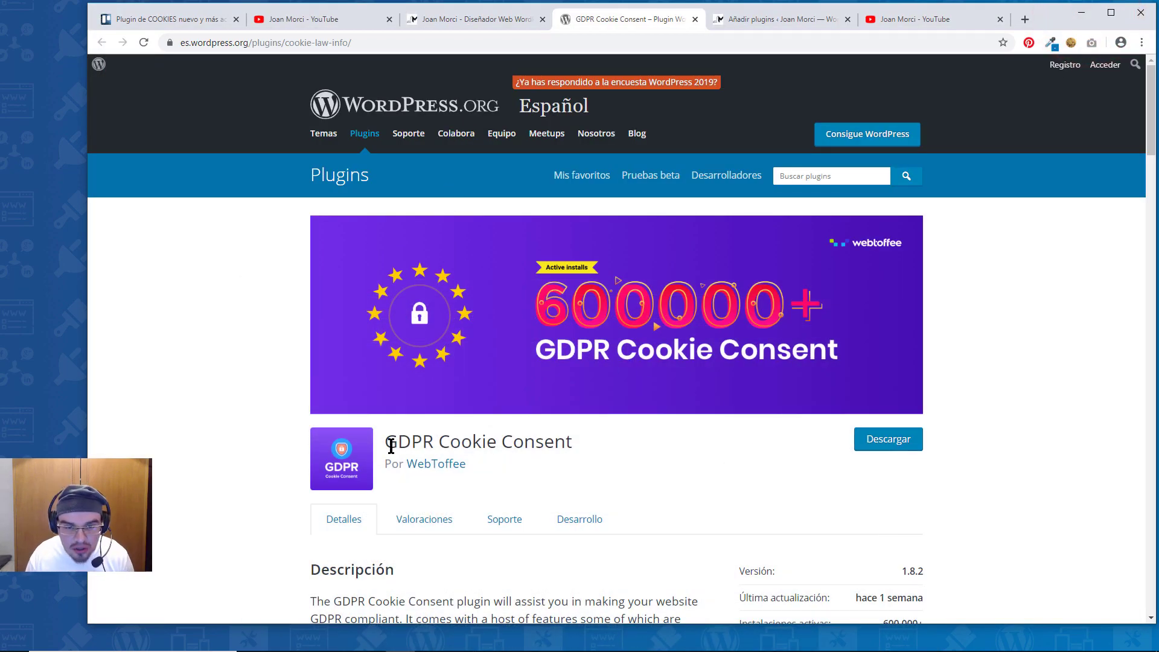
- Copy the plugin name GDPR Cookie Consent from the heading of its WordPress.org page
drag(624, 441, 382, 442)
right_click(422, 448)
click(451, 455)
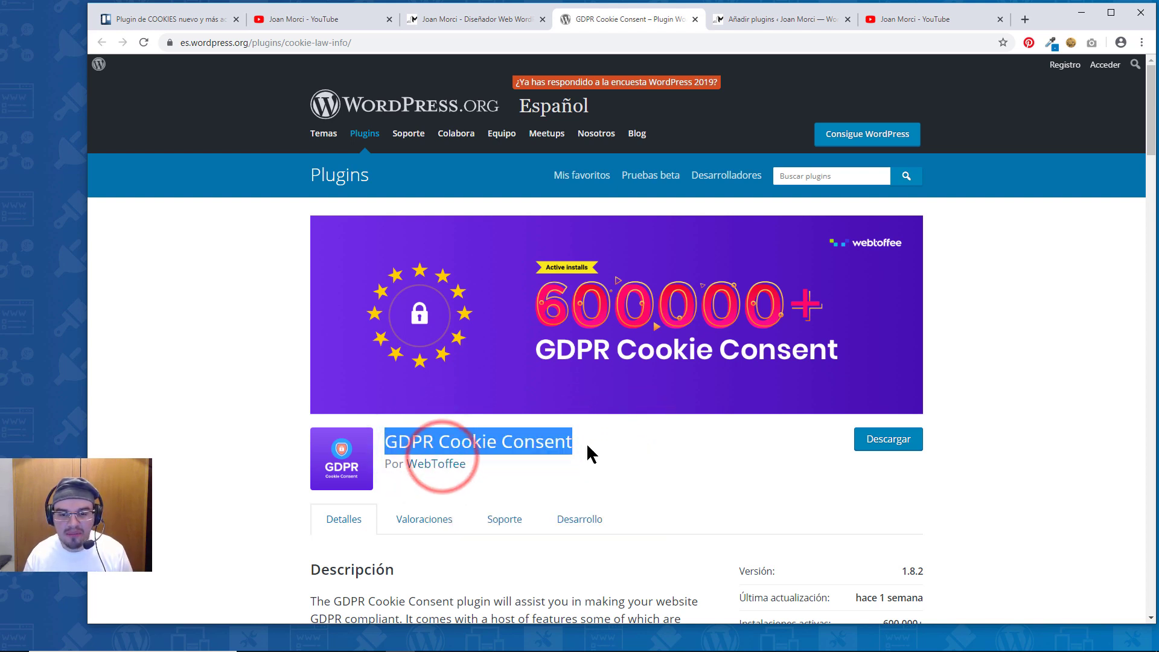
click(592, 447)
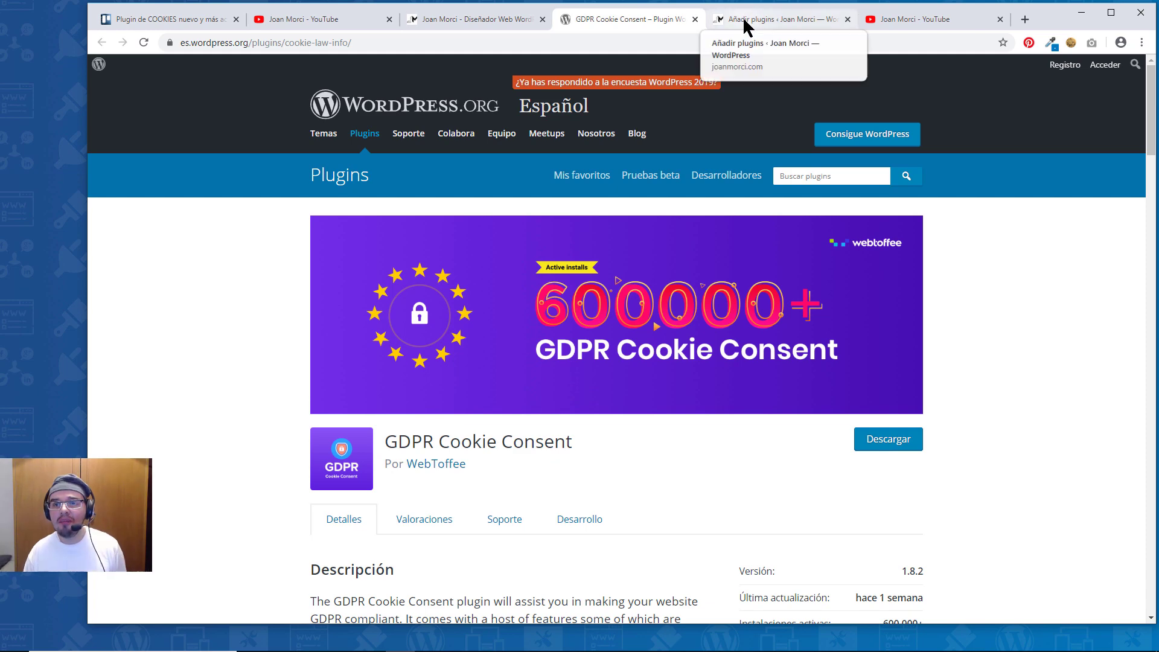
- Look up GDPR Cookie Consent in the site's plugin installer and compare the result with the WordPress.org plugin page
click(742, 18)
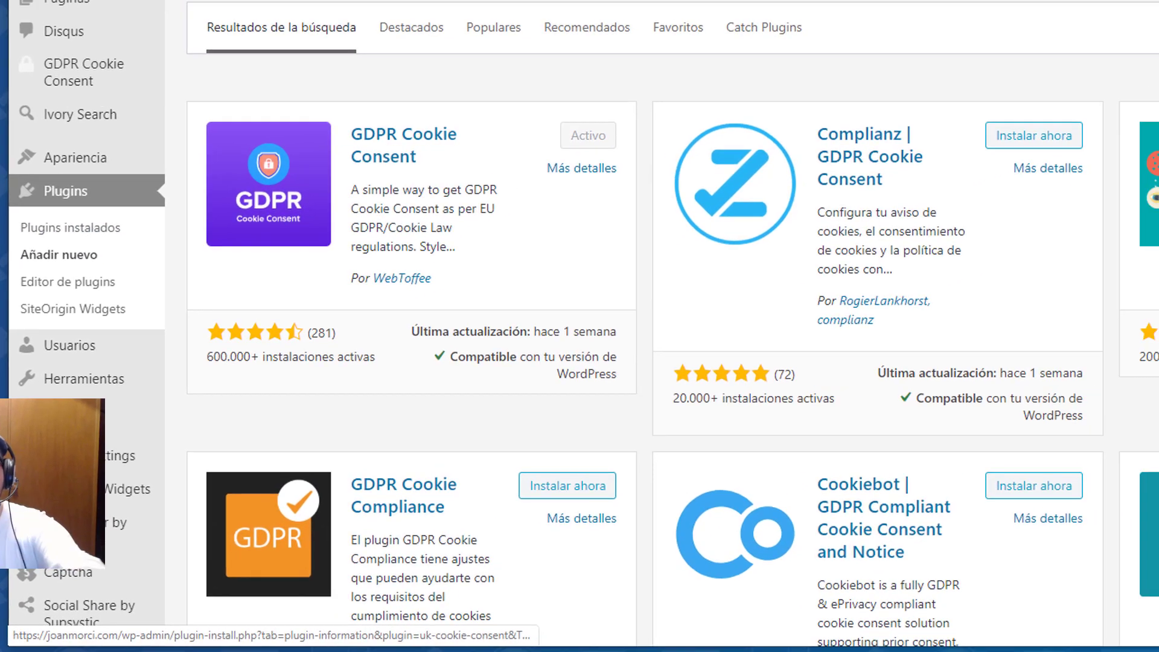
triple_click(1048, 153)
click(1048, 153)
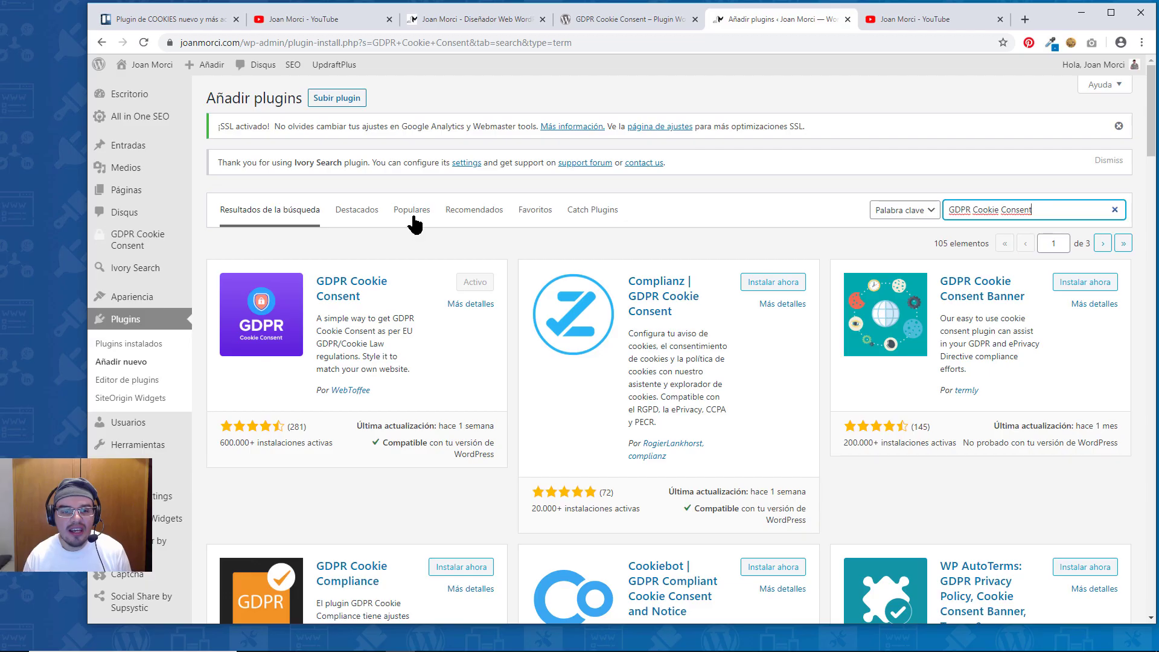
click(620, 21)
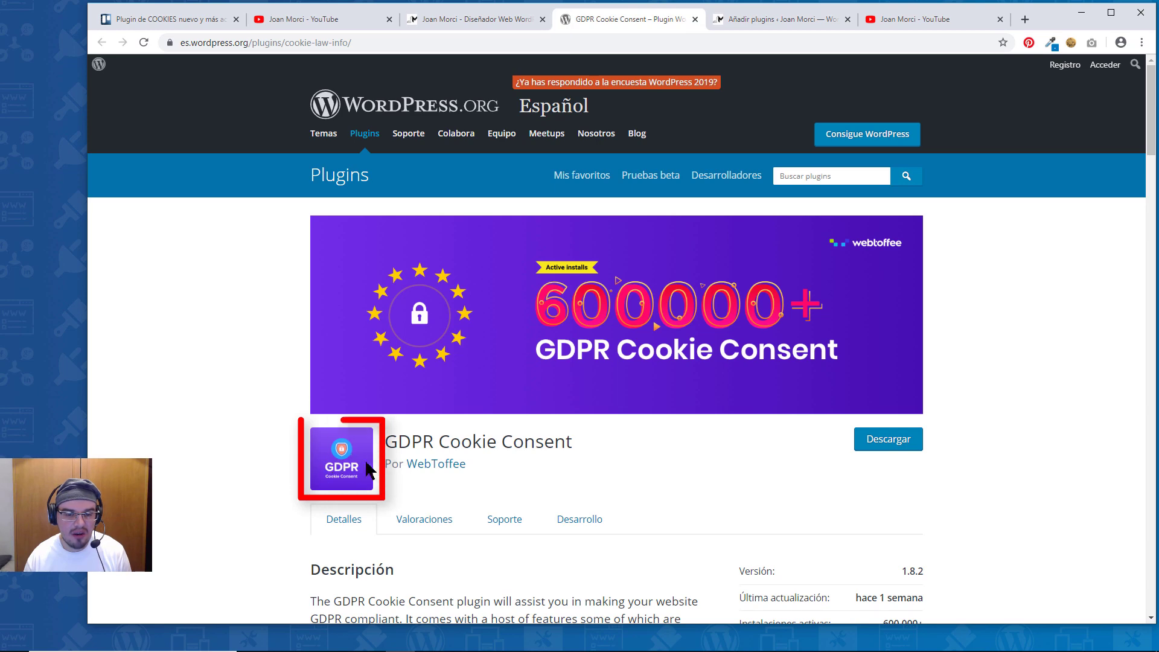
click(779, 21)
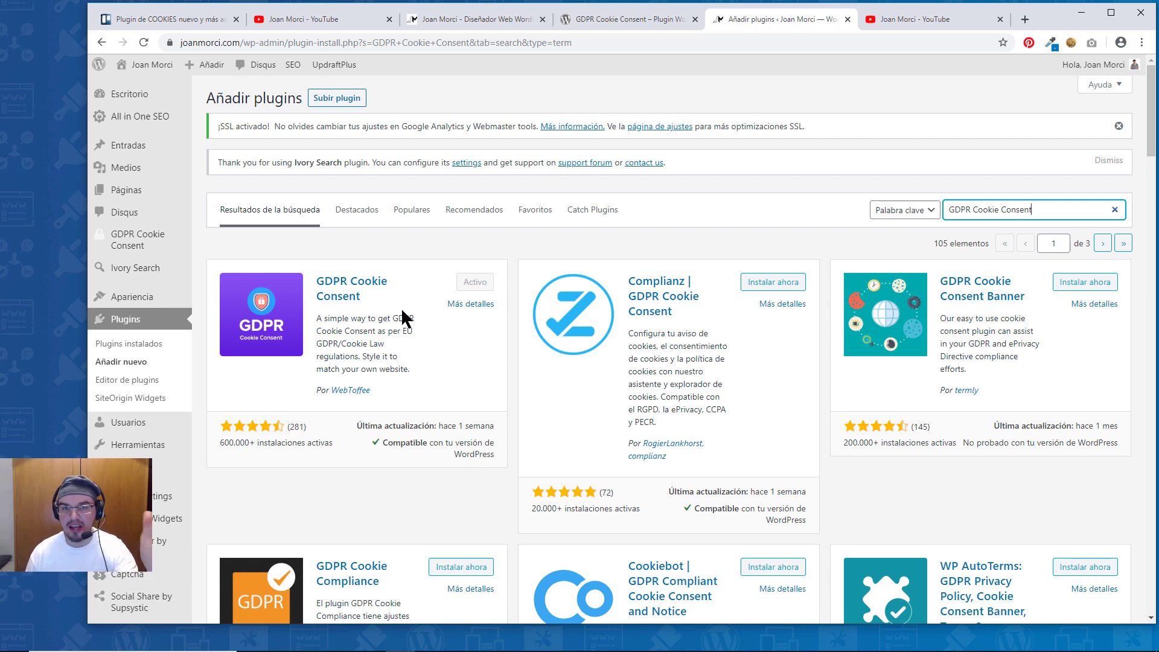
- View the YouTube channel's search for Mantenimiento and return to the WordPress plugin installer
click(917, 18)
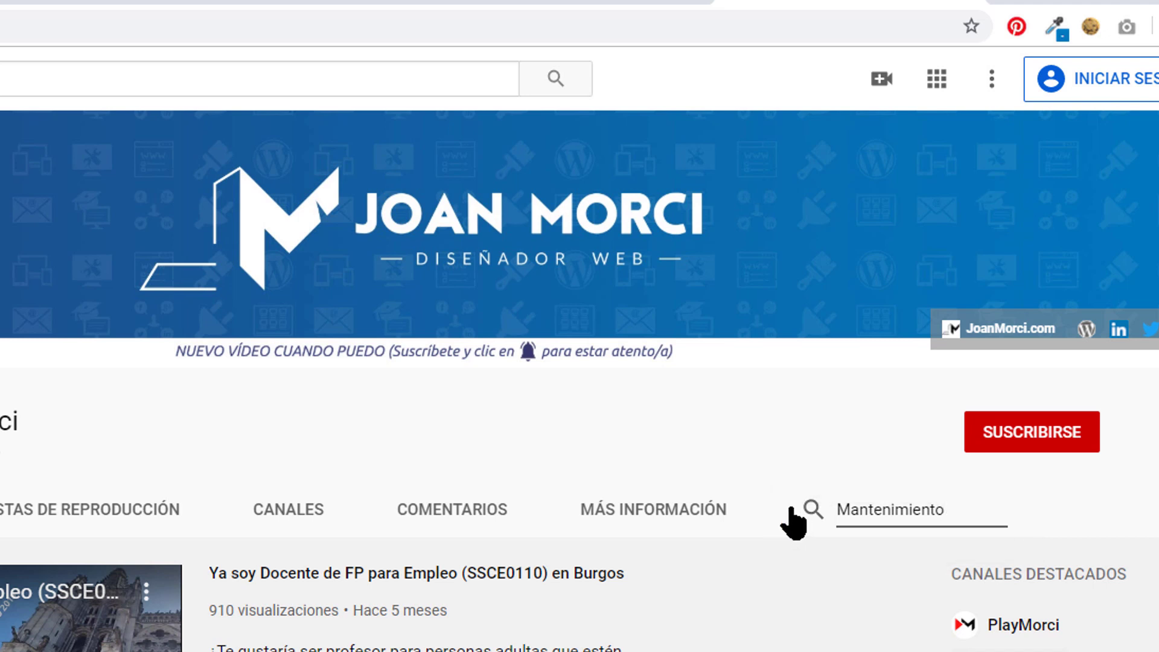
drag(978, 516, 817, 523)
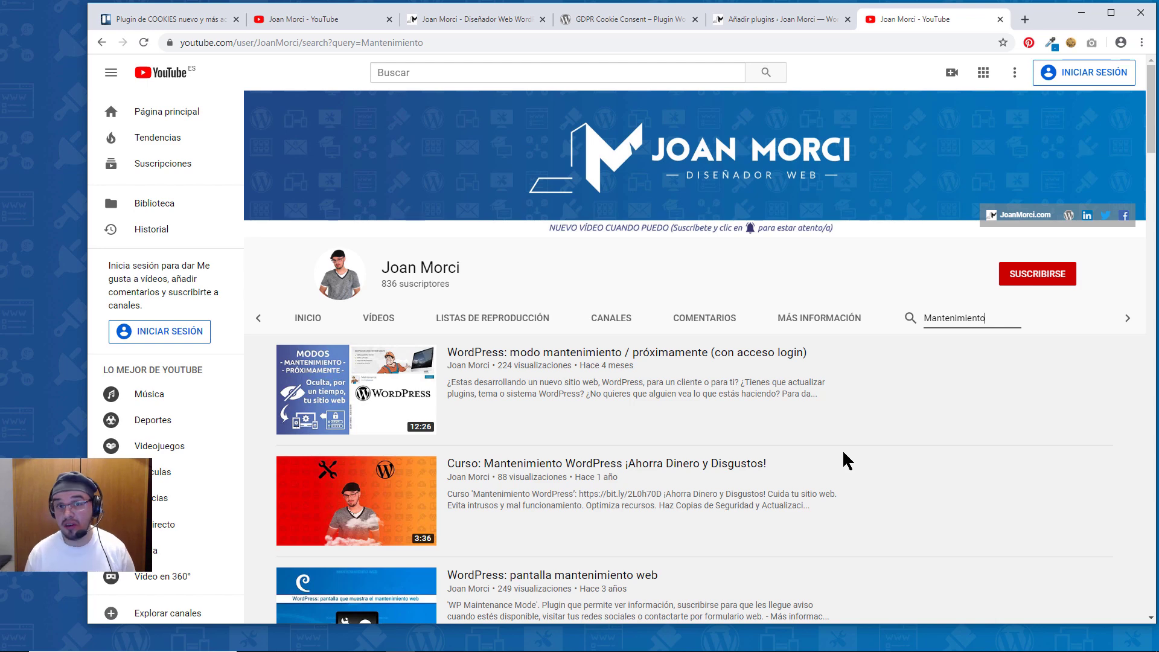
click(743, 22)
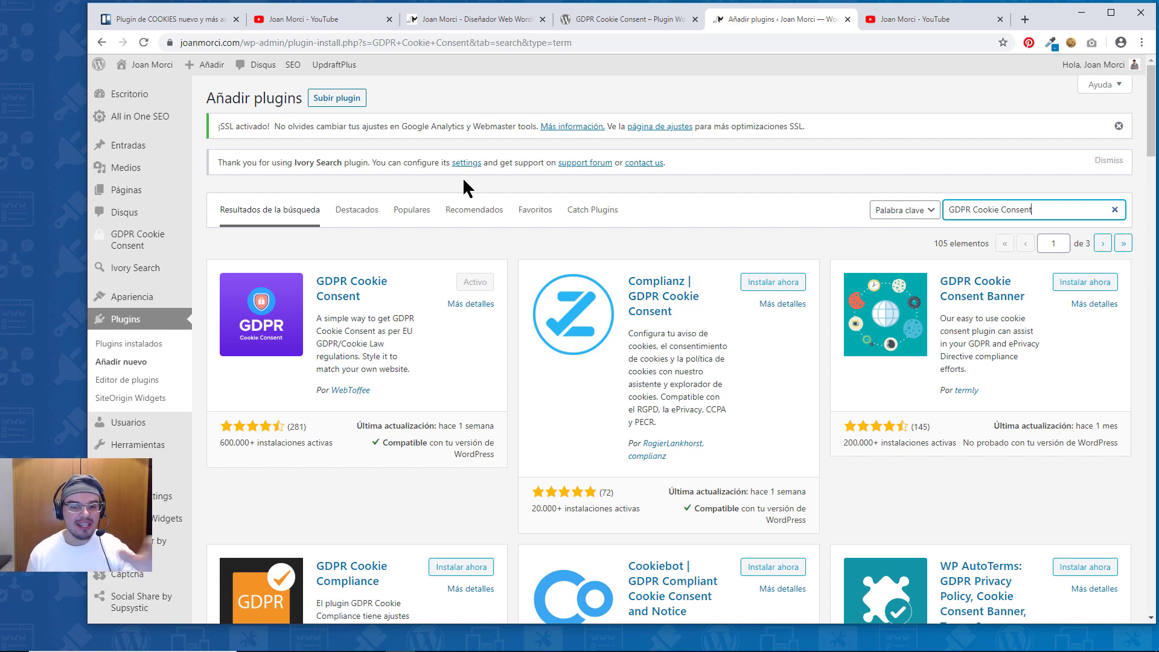
- Switch to Opera, open the website's cookie configuration, and expand No Necesarias, Necesarias and the full privacy summary
mouse_move(148, 252)
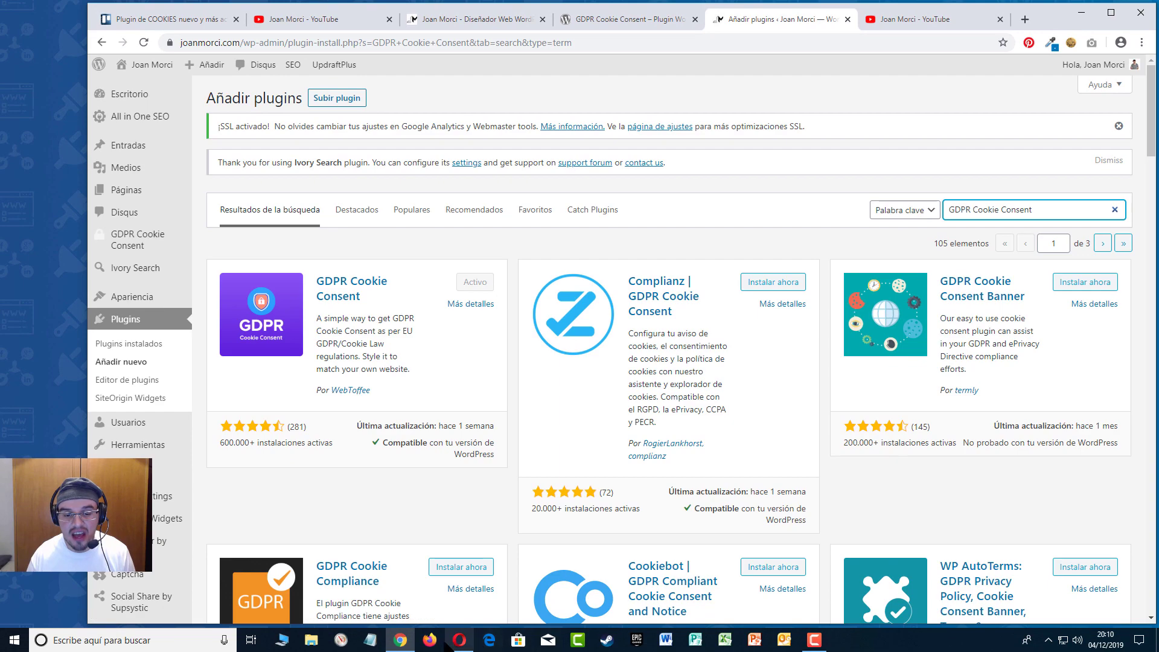
click(454, 641)
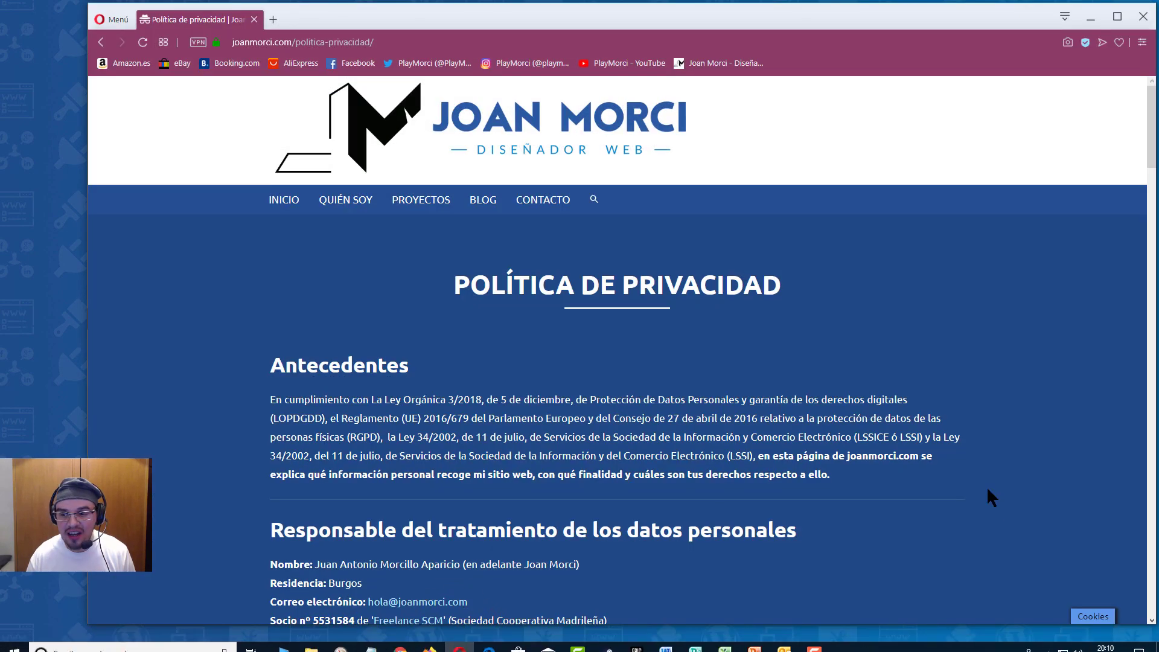
click(1081, 616)
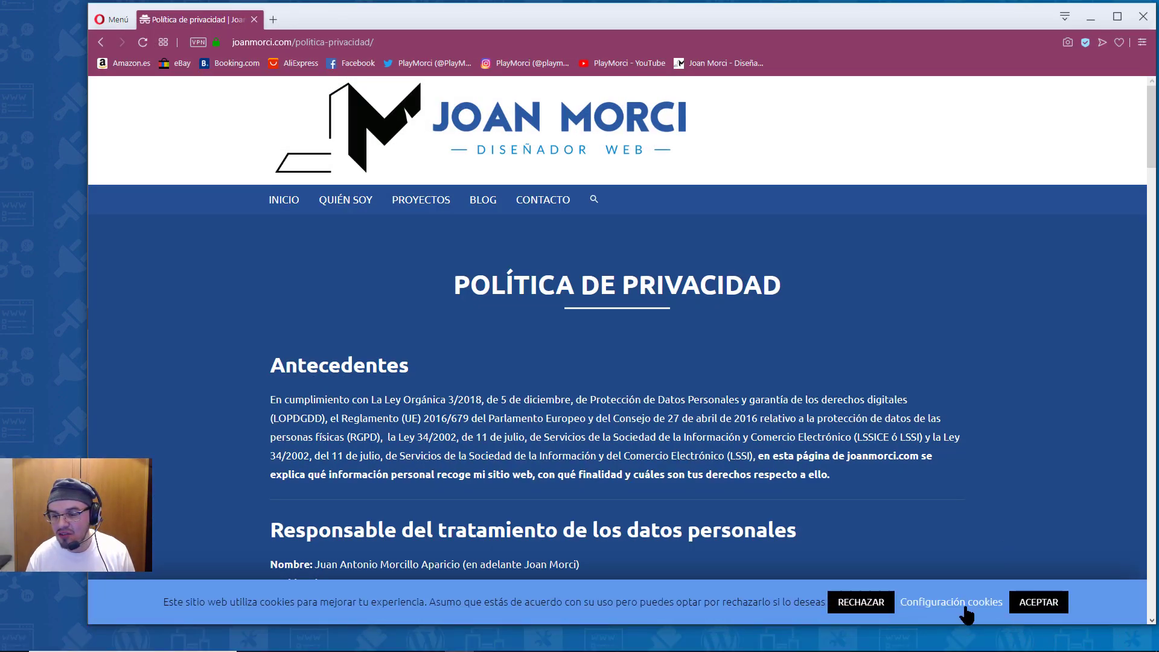
click(965, 611)
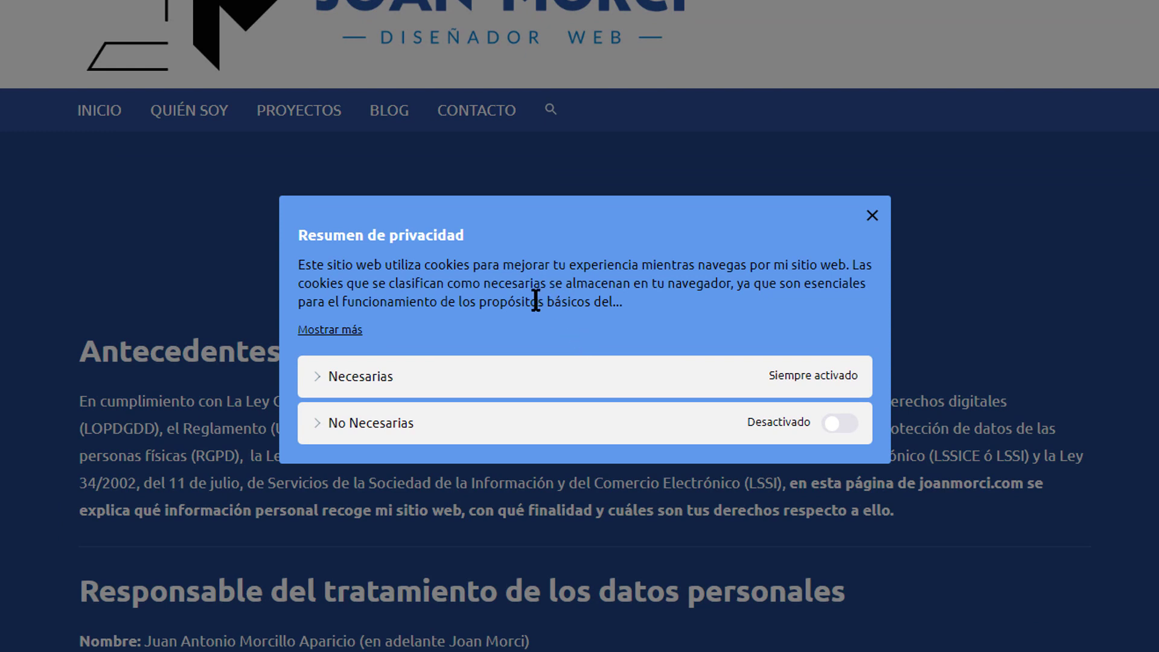
click(438, 425)
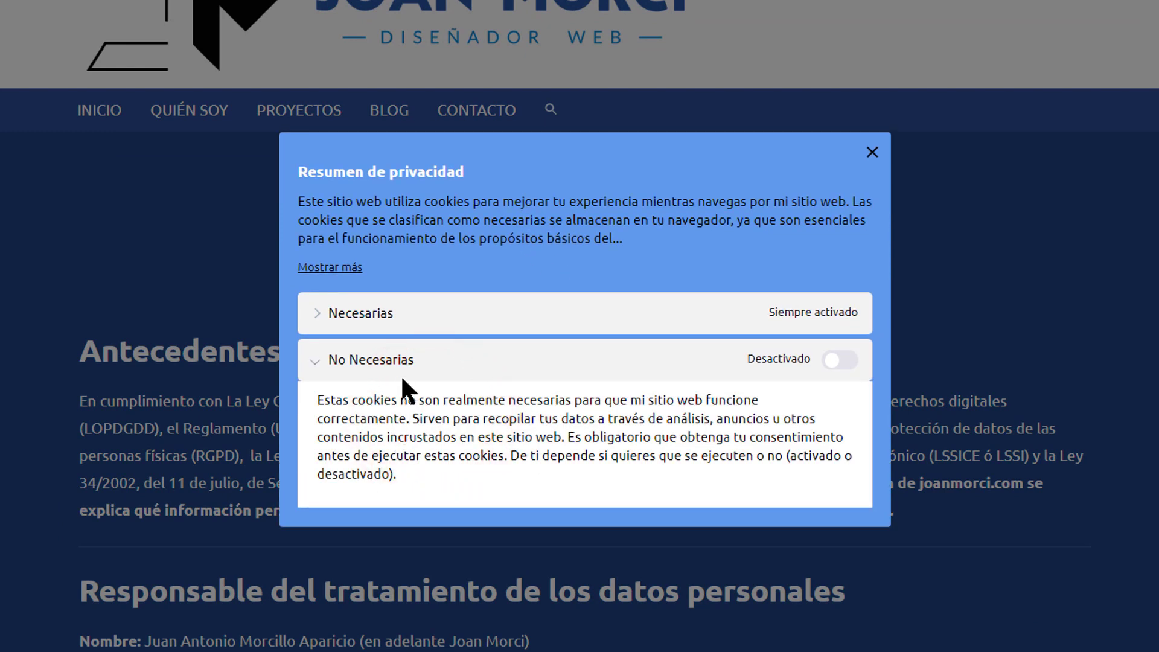
click(421, 317)
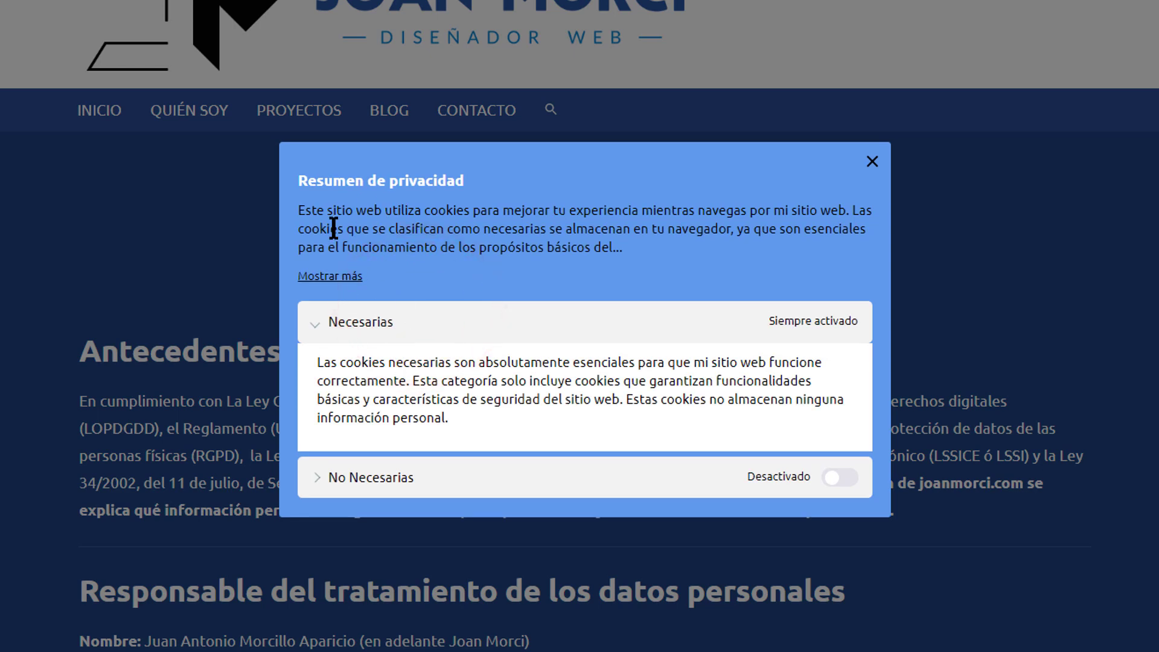
click(347, 276)
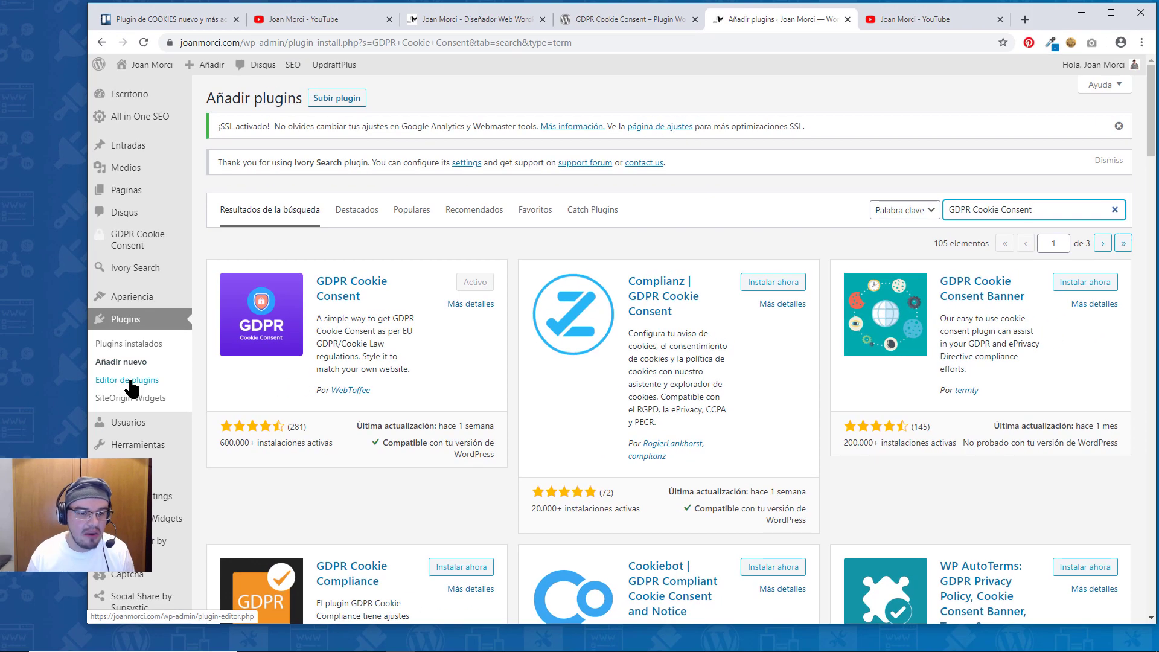
- Open GDPR Cookie Consent's Resumen de privacidad settings, show the text in the visual editor and inspect the [cookie_link] shortcode
mouse_move(132, 249)
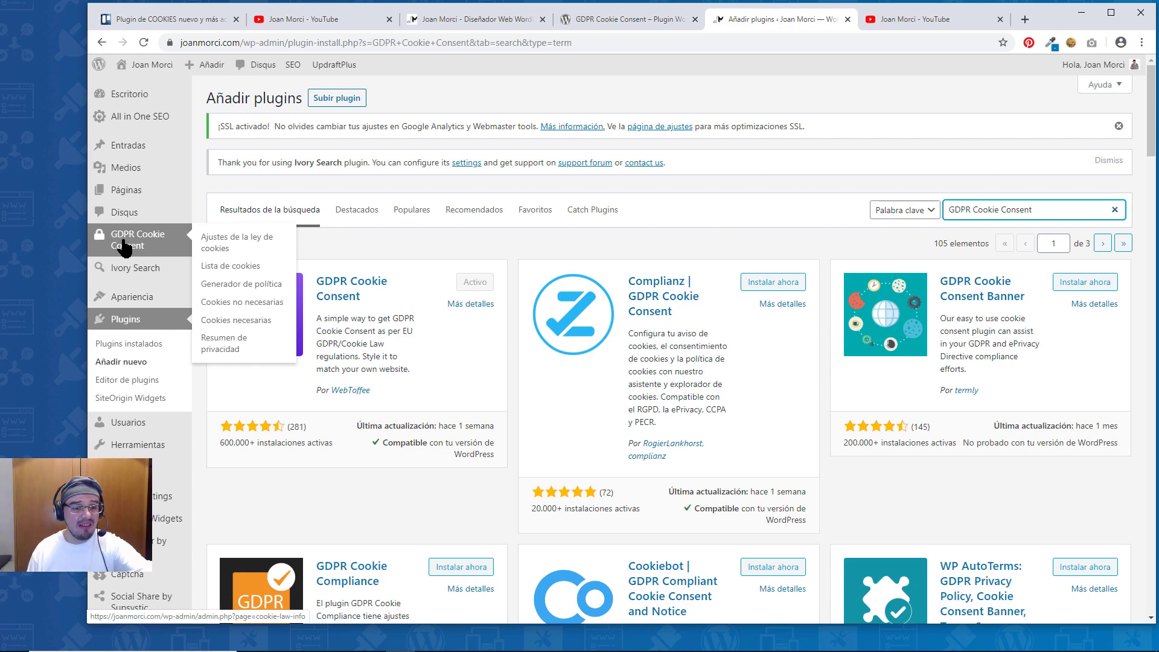
click(125, 248)
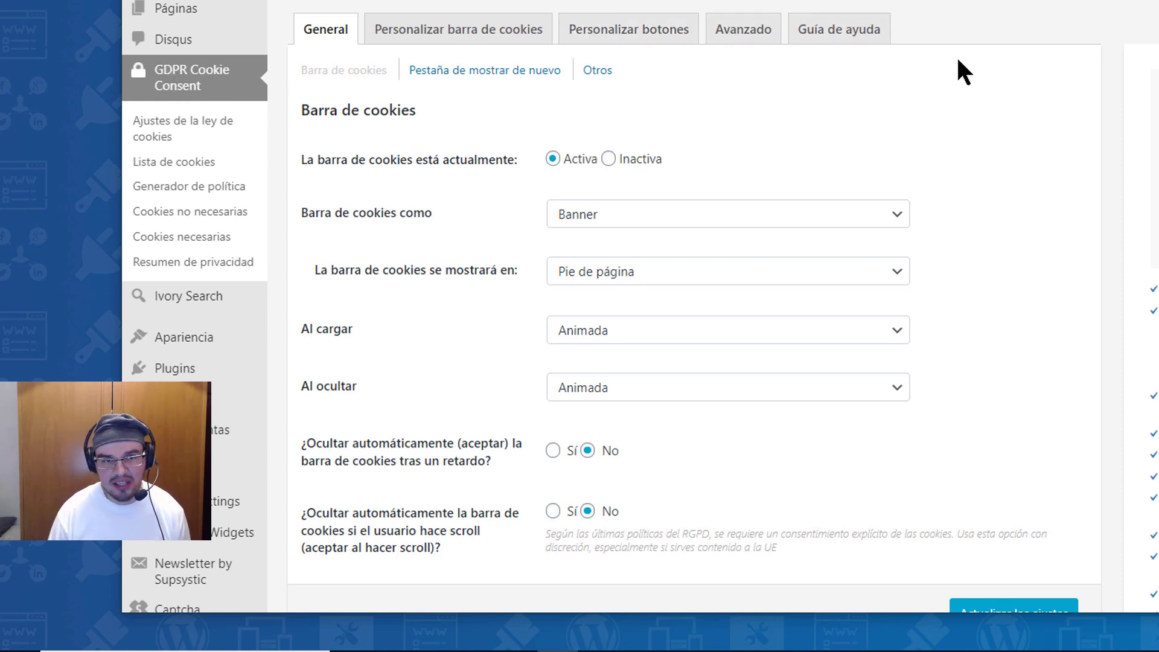
click(203, 265)
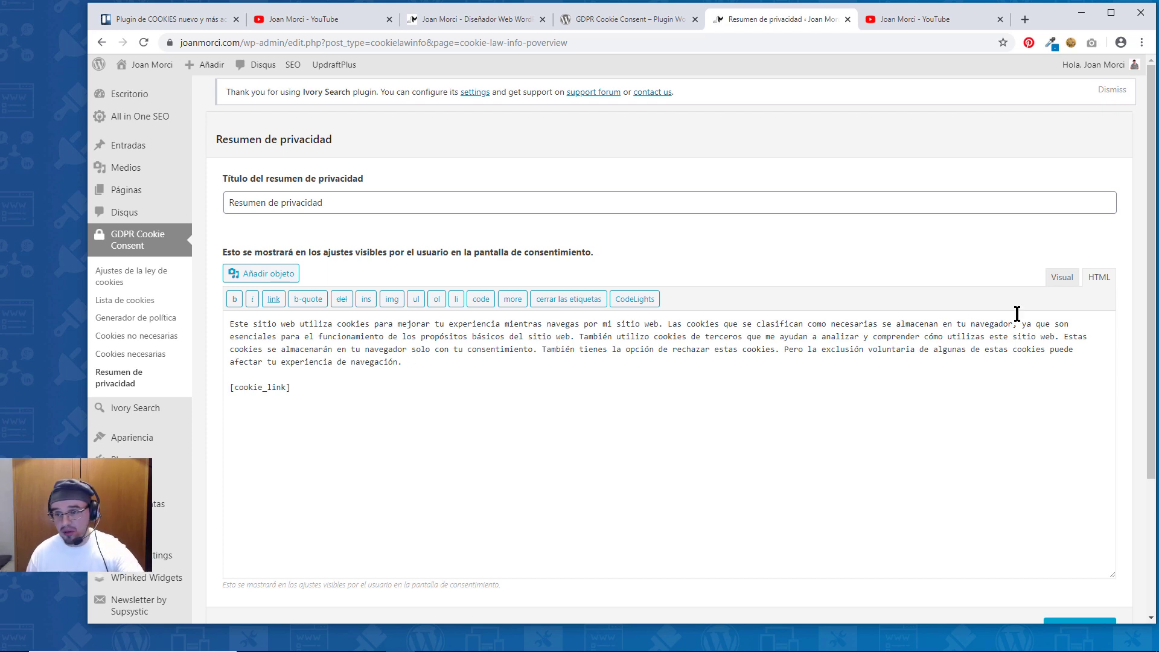
click(1062, 279)
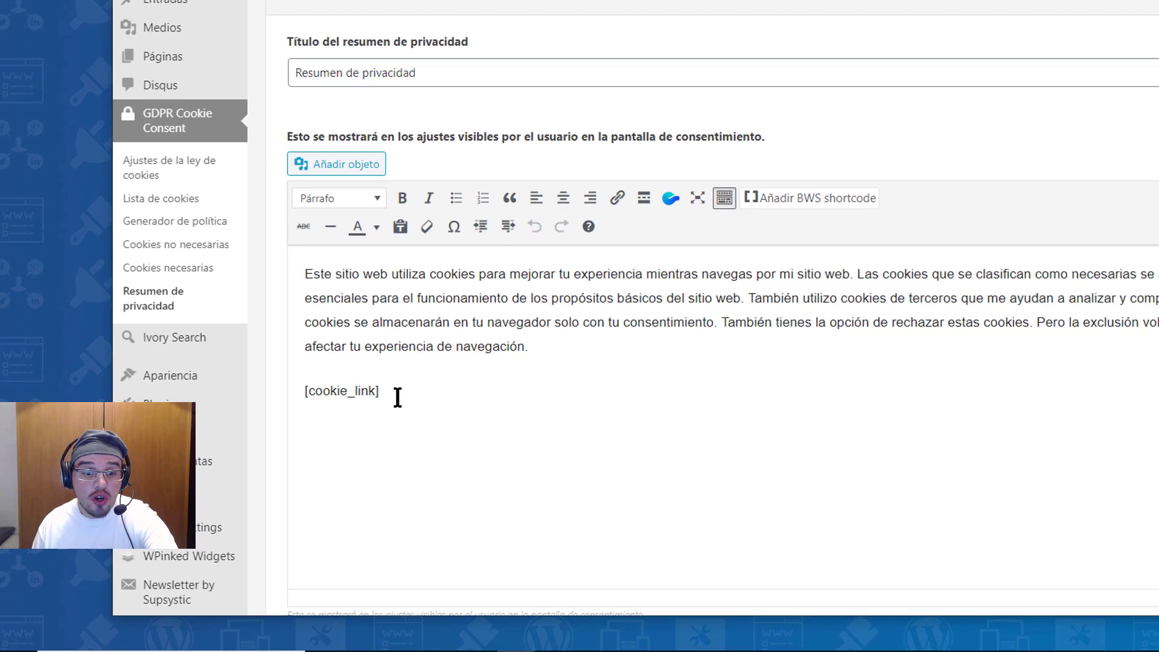
drag(312, 452, 234, 450)
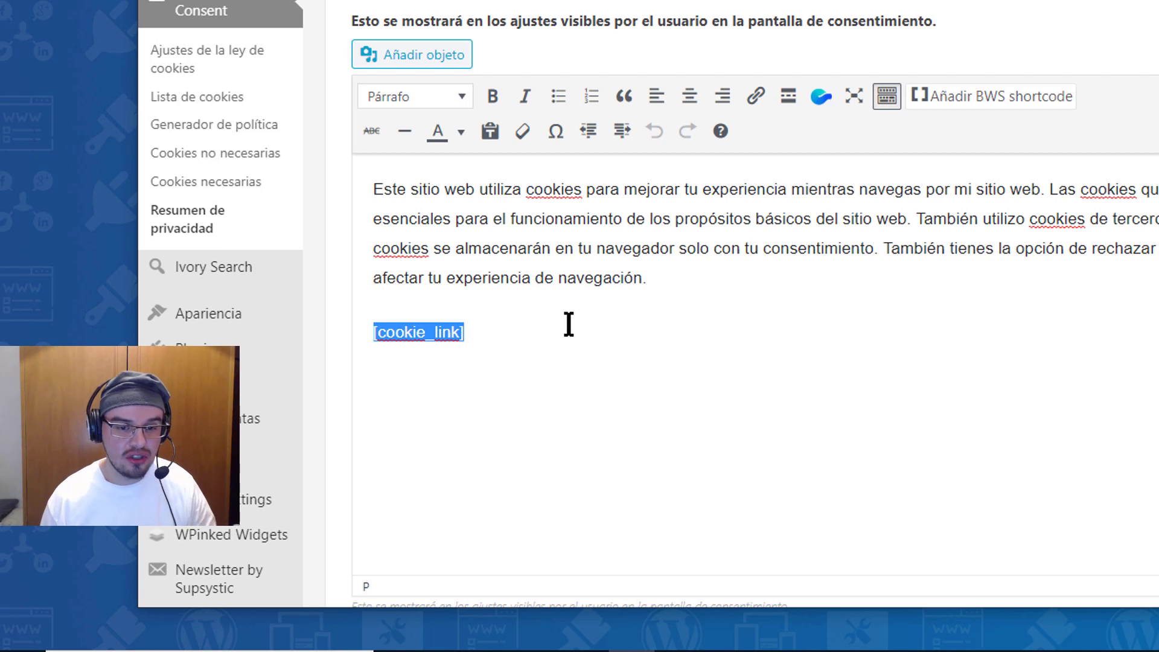
click(568, 325)
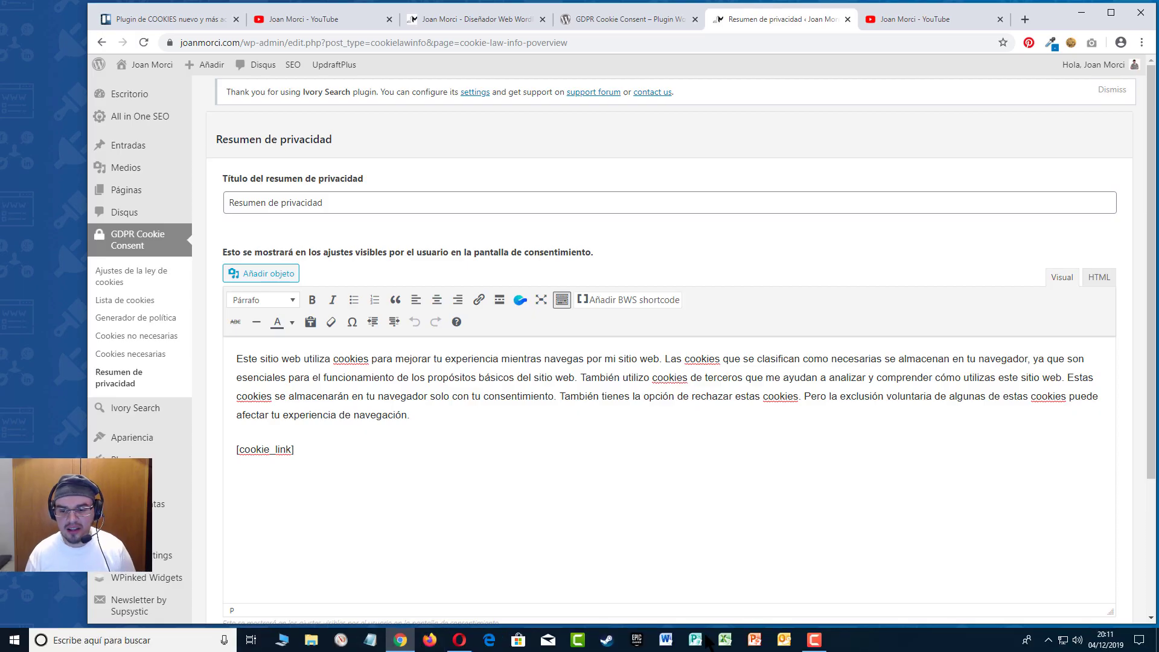
- Switch to Opera and collapse and re-expand the privacy summary in the cookie dialog to compare its text
click(459, 640)
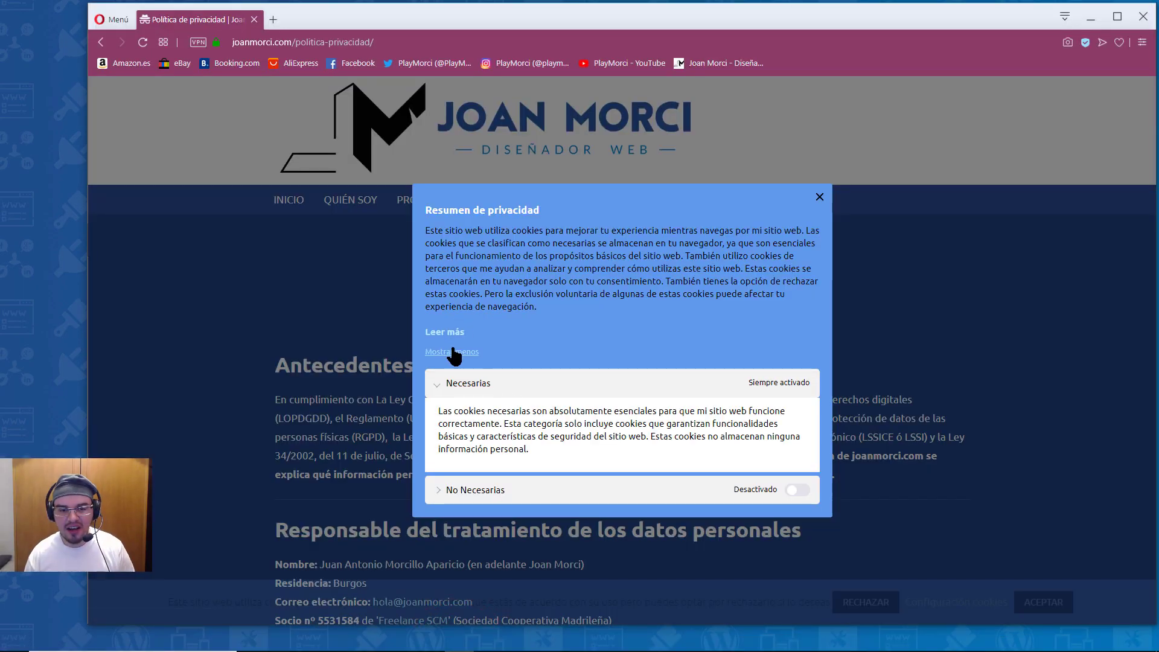
click(453, 352)
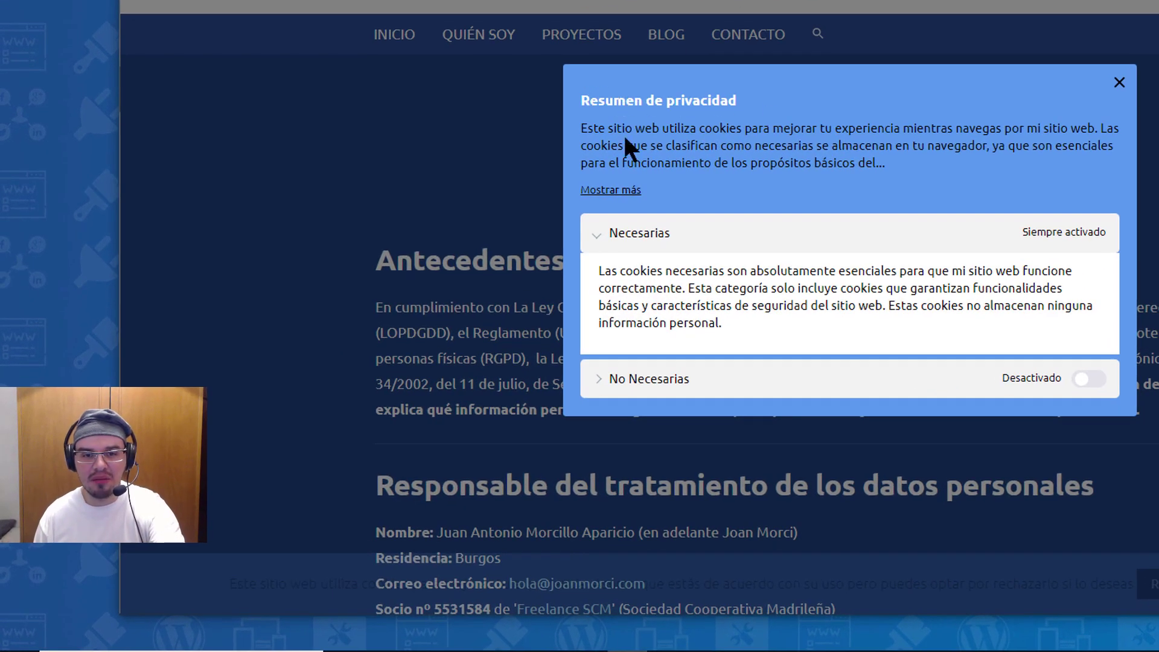
click(622, 191)
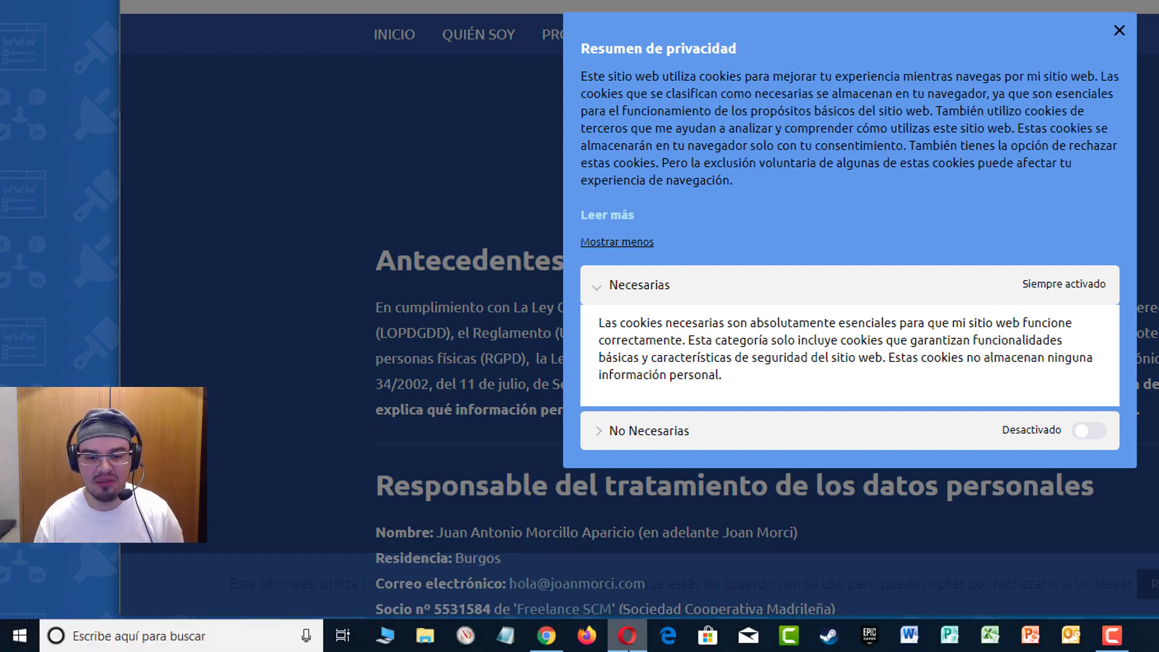
- Return to the WordPress admin in Chrome and open the plugin's Cookies necesarias settings
click(546, 635)
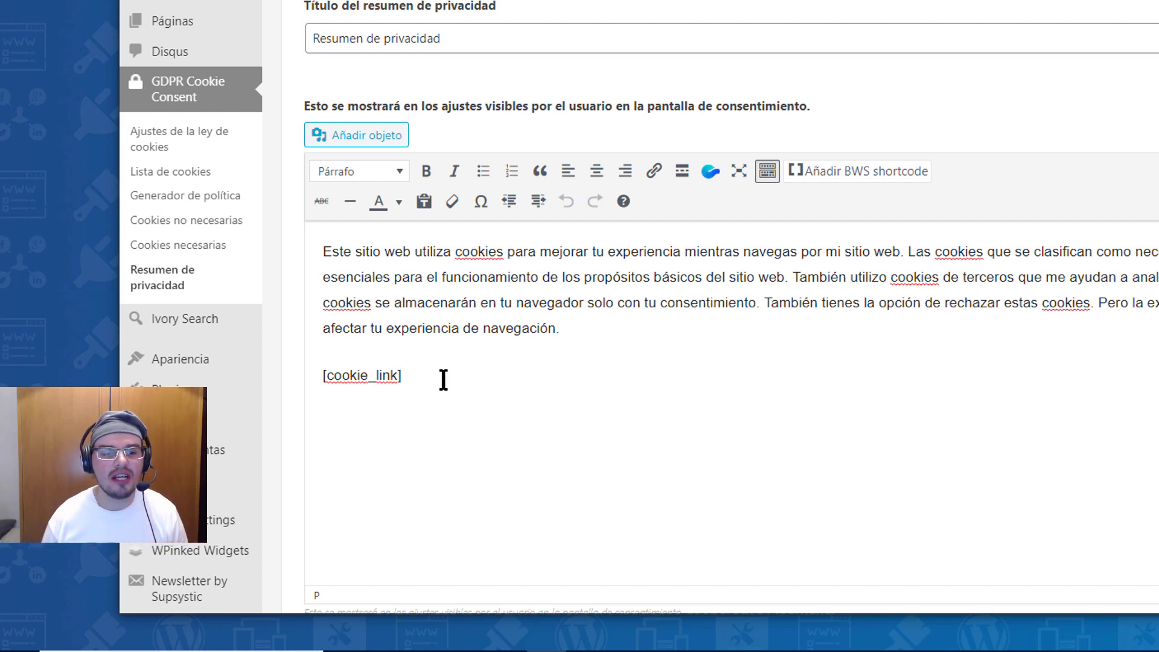
click(197, 245)
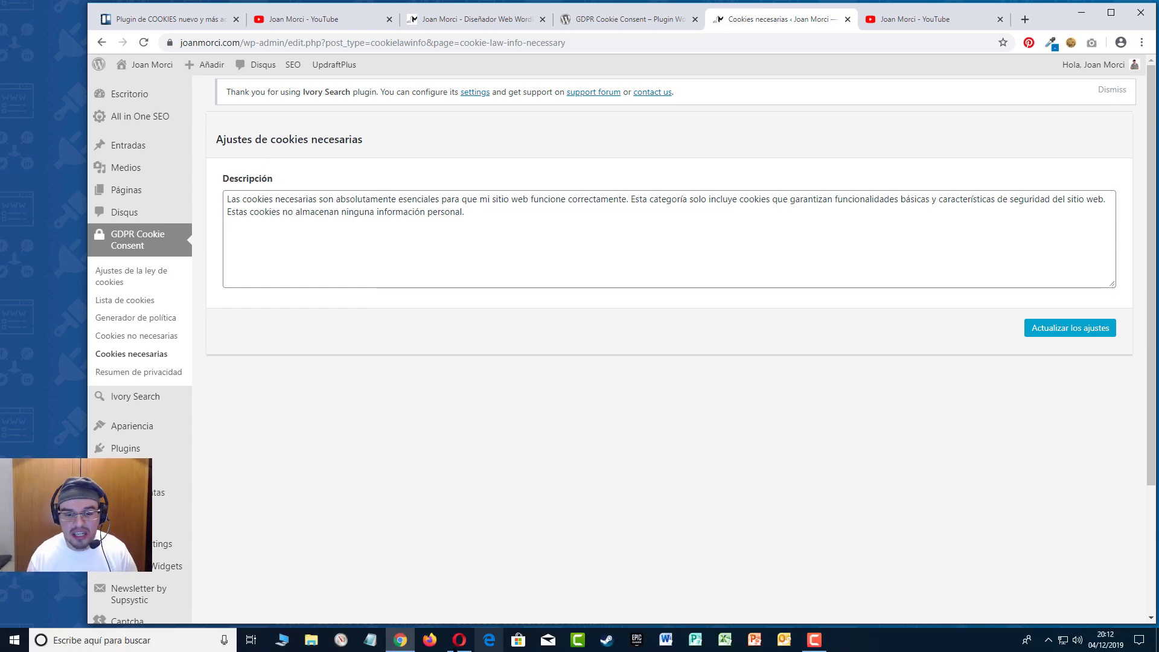
- Switch to Opera, collapse the Necesarias section of the cookie dialog and expand No Necesarias to read its description
click(456, 646)
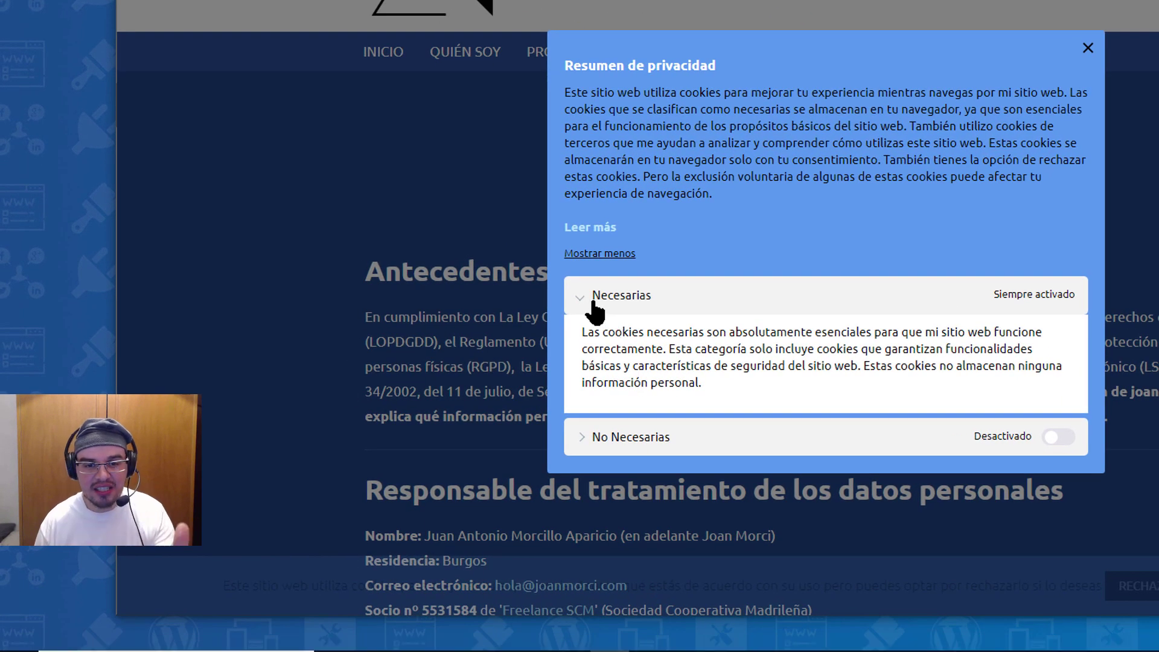
click(586, 297)
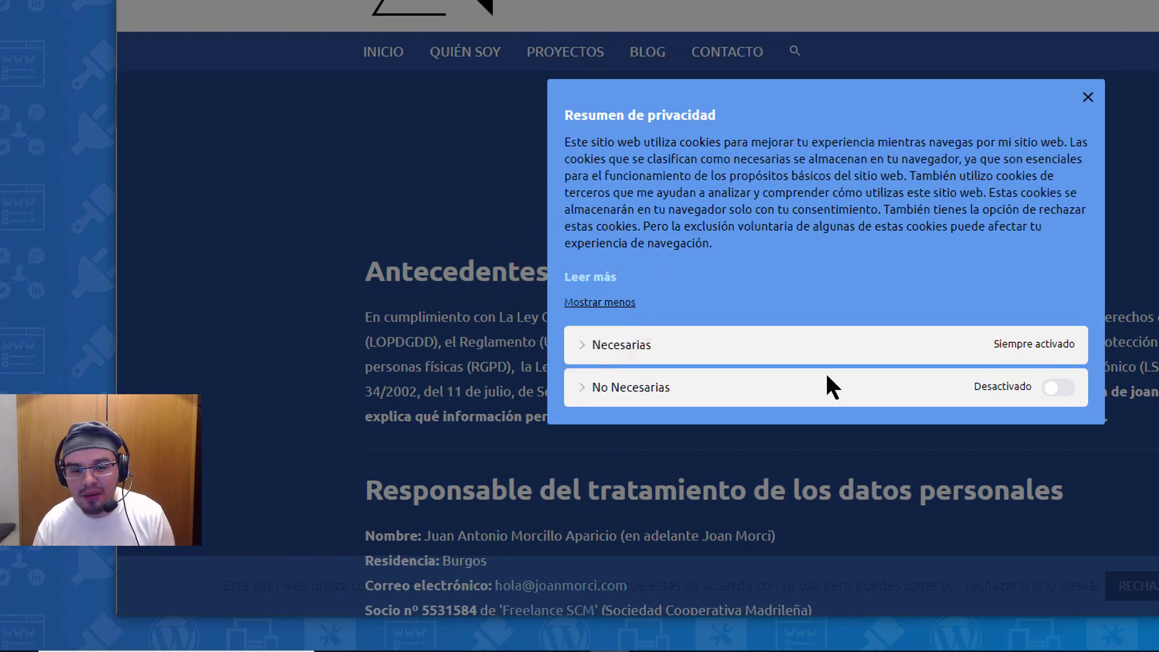
click(583, 390)
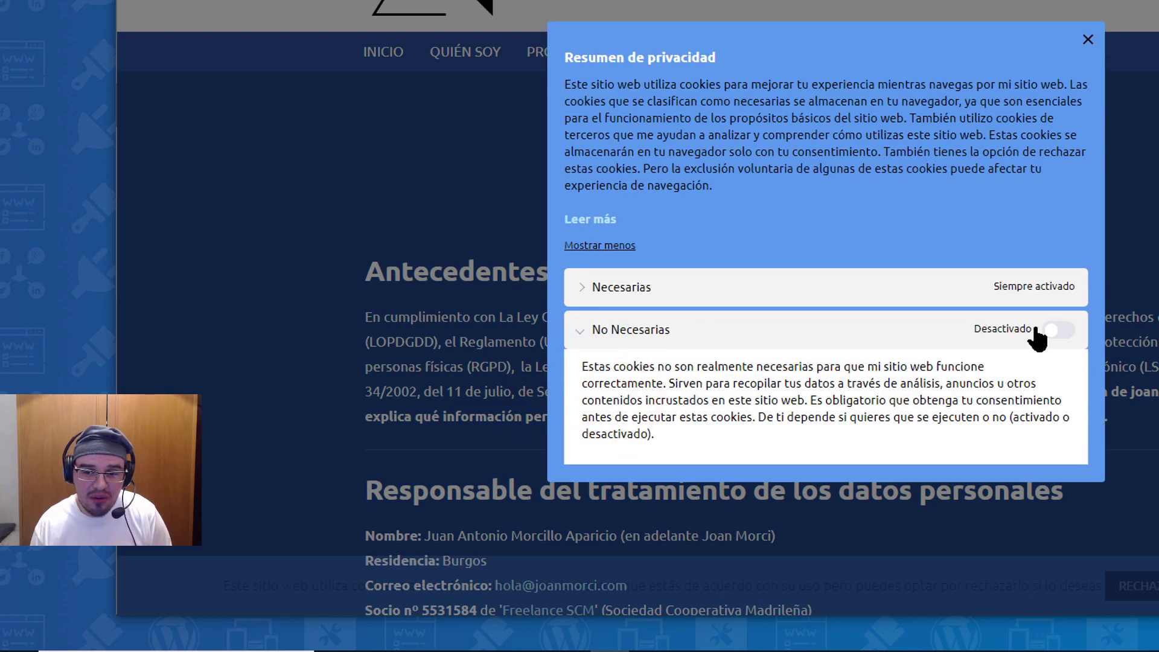
- Toggle the No Necesarias cookies in the cookie dialog and leave them set to Activado
click(1066, 332)
click(1061, 331)
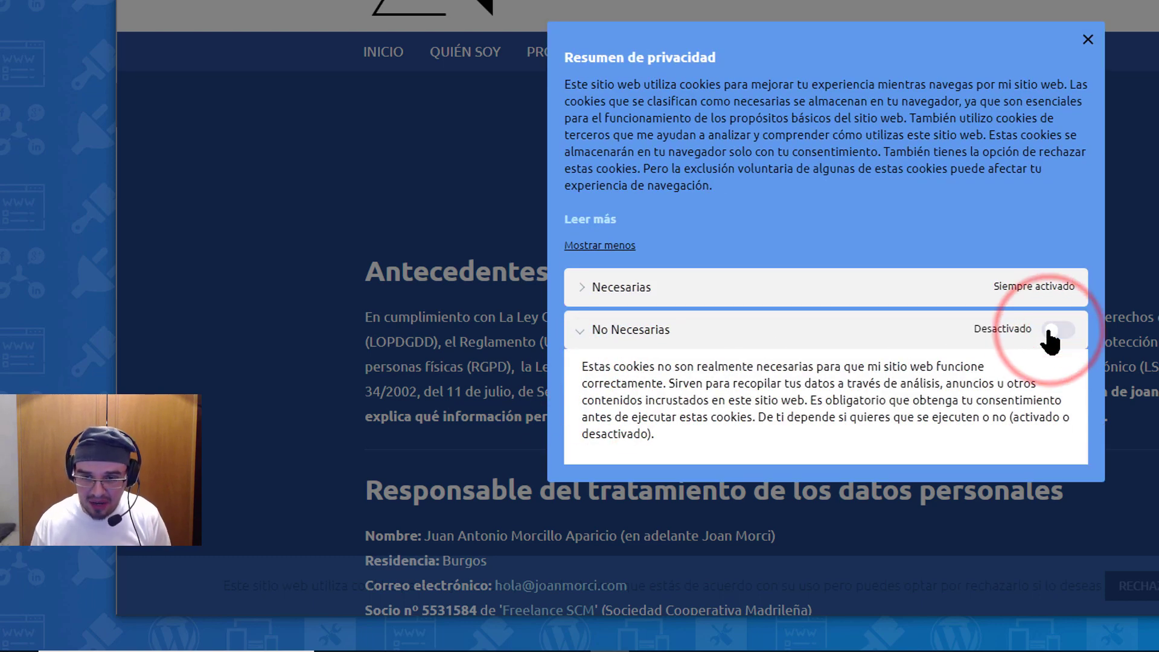
click(1061, 332)
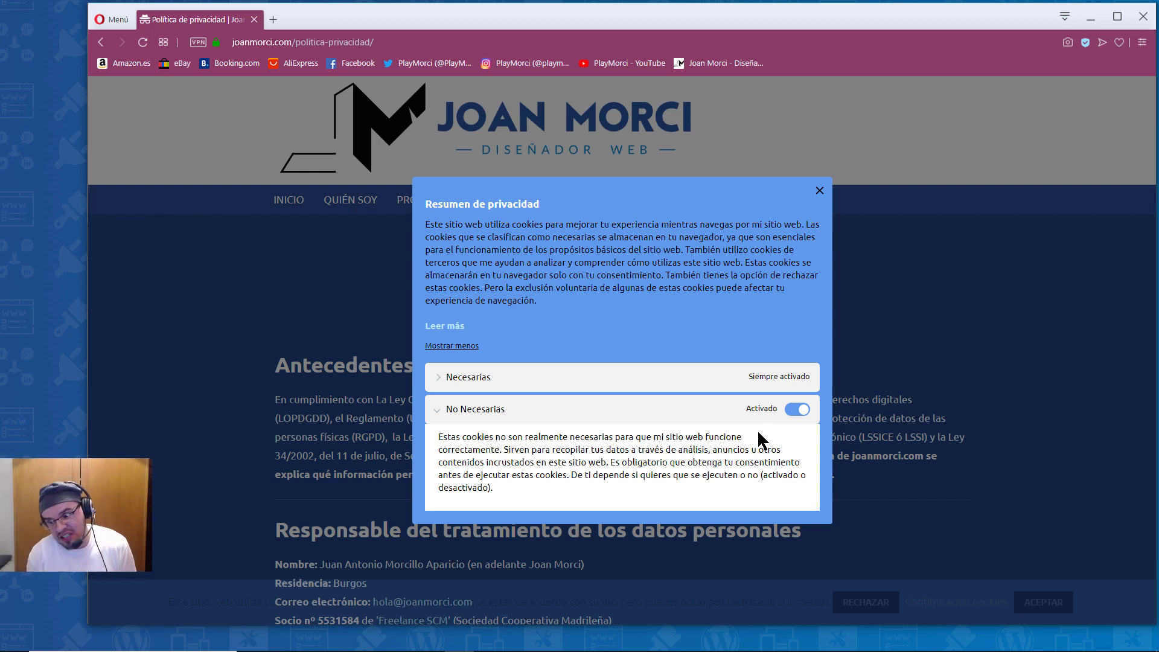
- Switch to Chrome, review the Cookies no necesarias settings and open the plugin's Generador de política
mouse_move(637, 649)
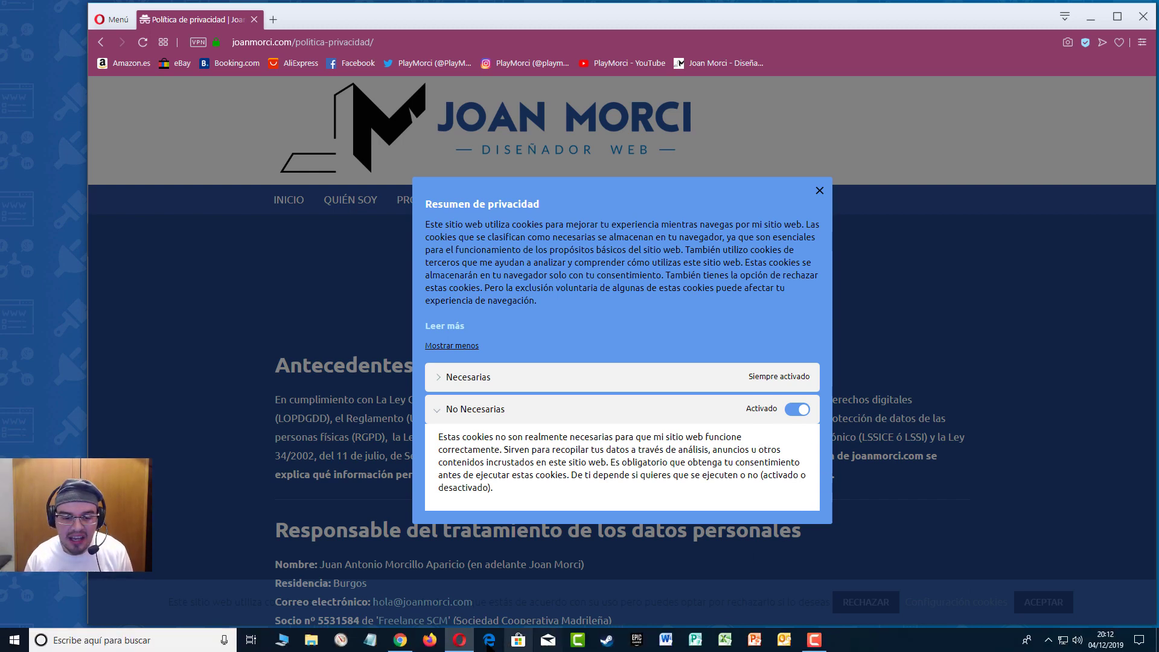
click(400, 641)
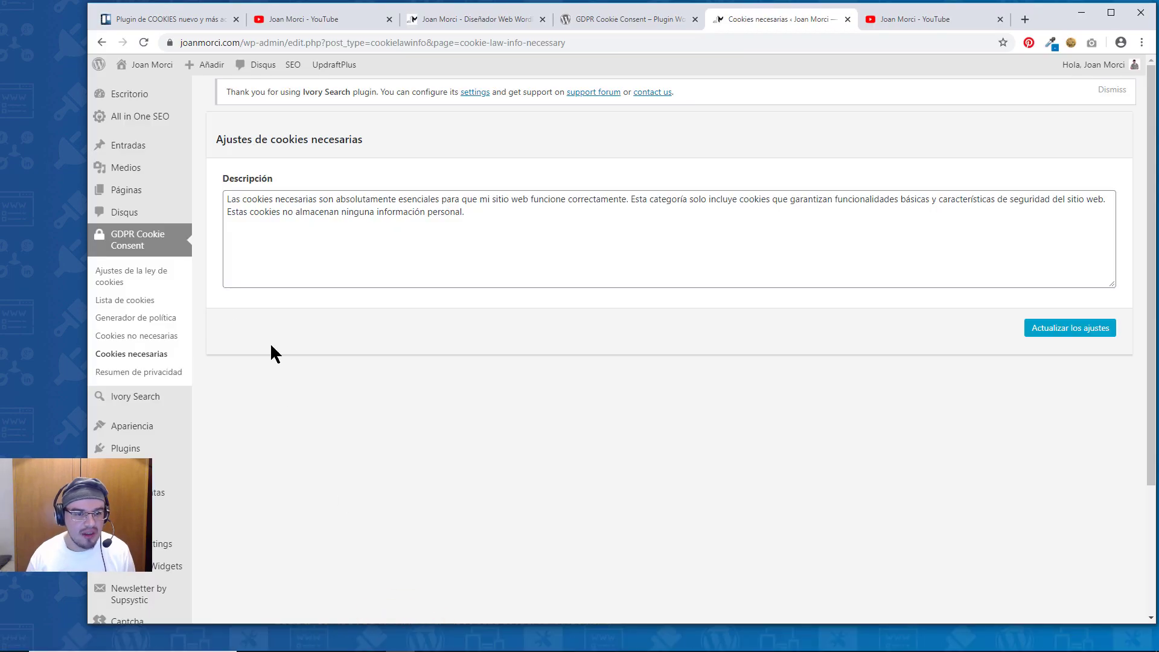
click(123, 338)
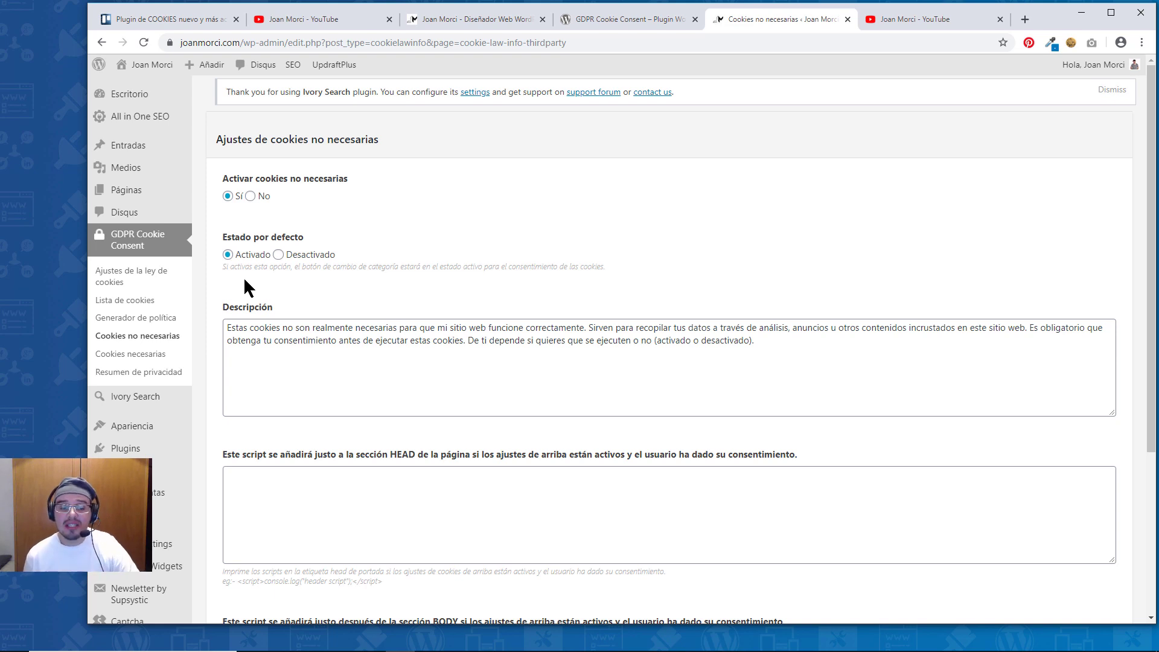
click(136, 318)
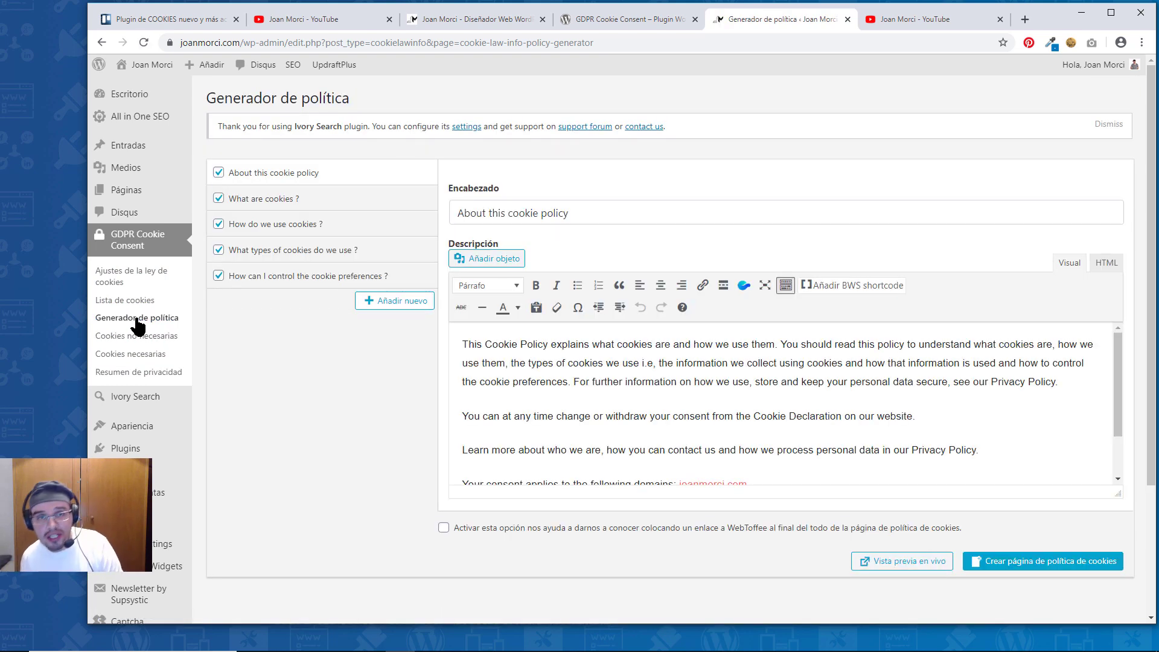
- Switch to Opera and collapse and re-expand the Resumen de privacidad text to check its Leer más link
mouse_move(314, 649)
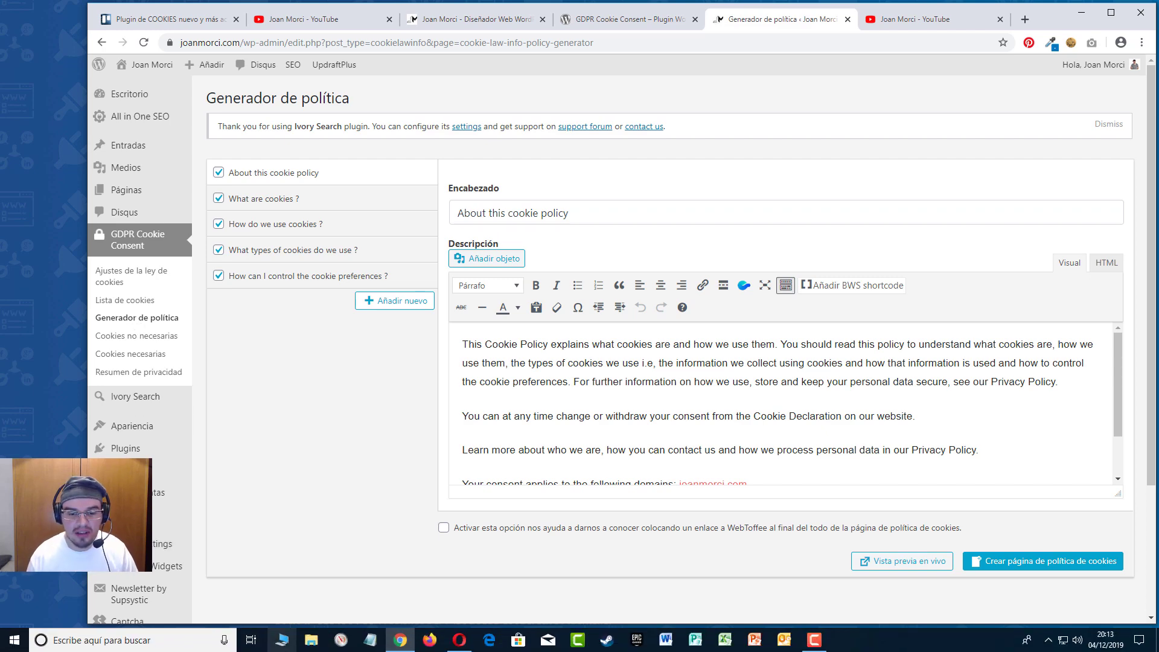
mouse_move(461, 646)
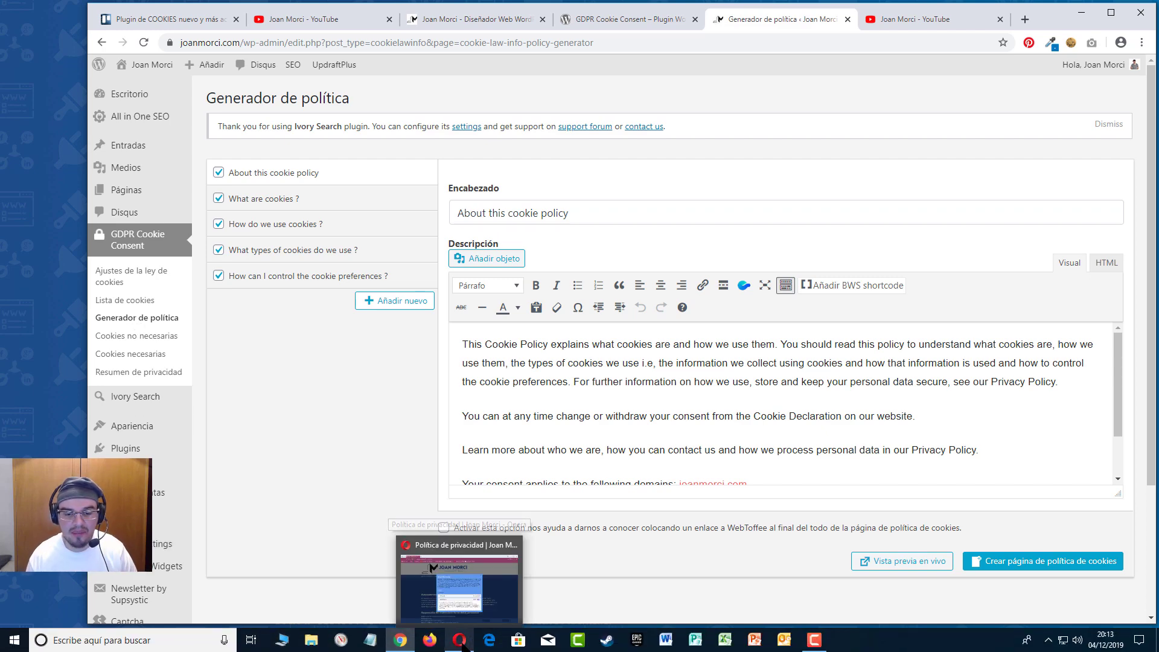
click(477, 577)
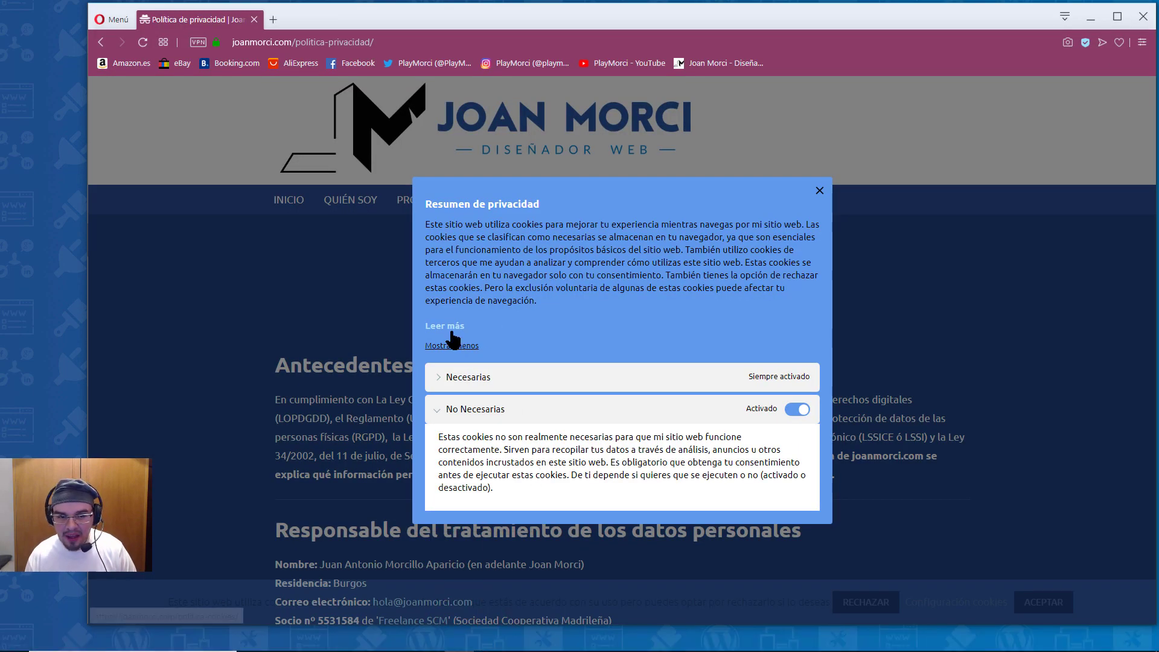
click(454, 345)
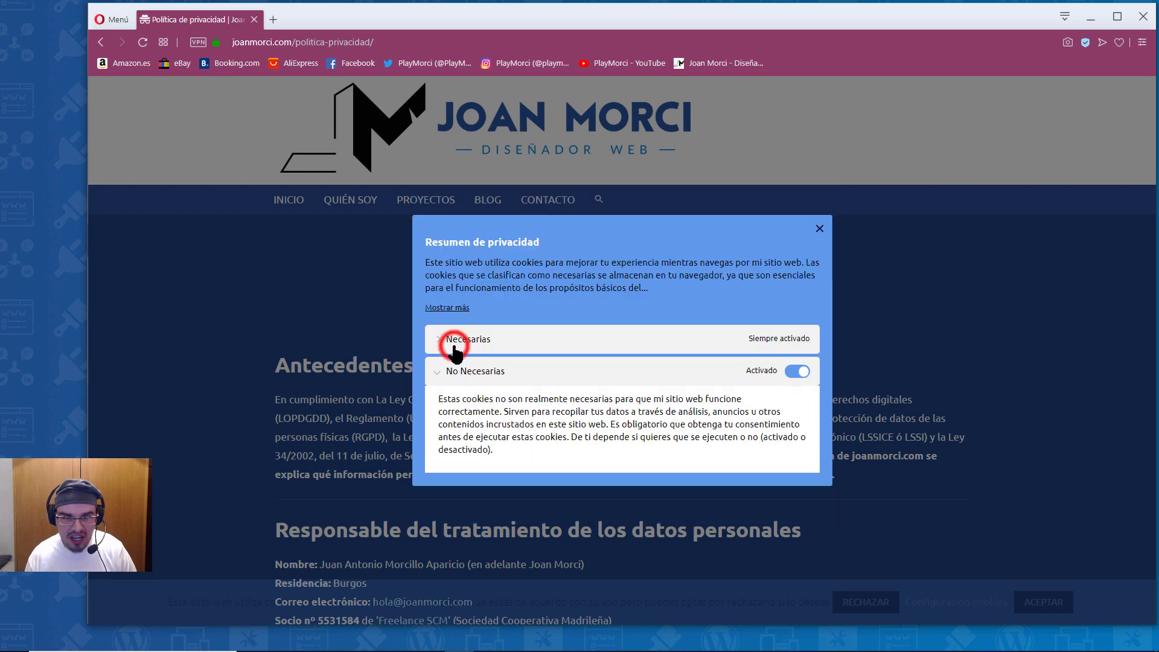
click(459, 307)
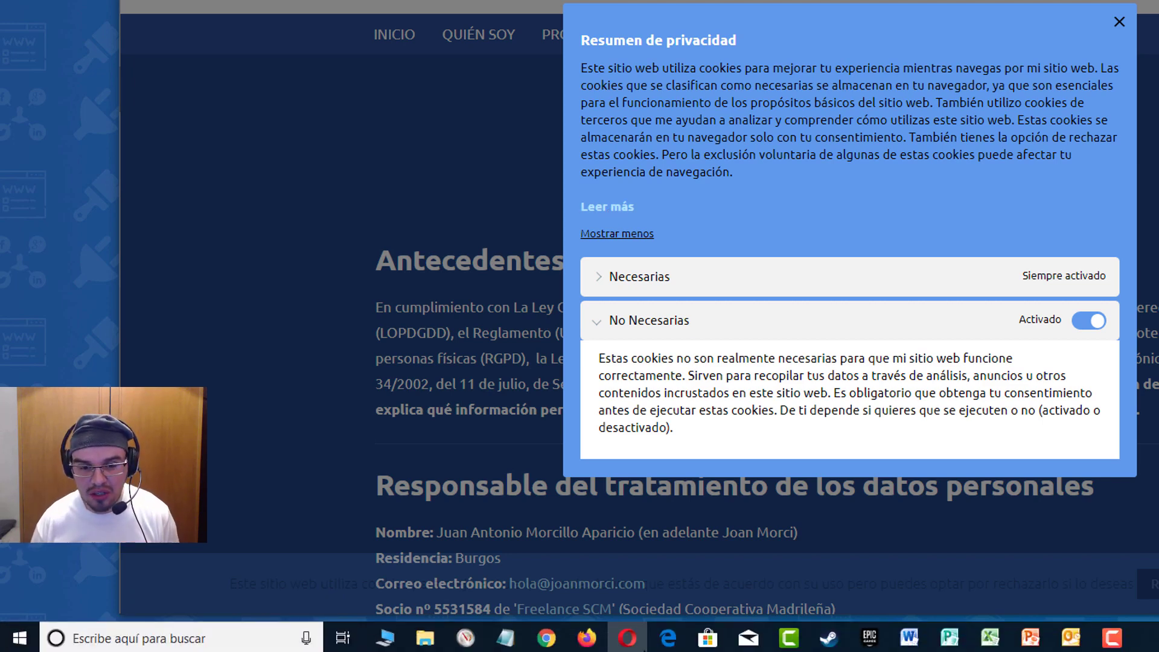
- Revisit the policy generator in Chrome and, back in Opera, open the cookie policy page through the dialog's Leer más link
click(546, 636)
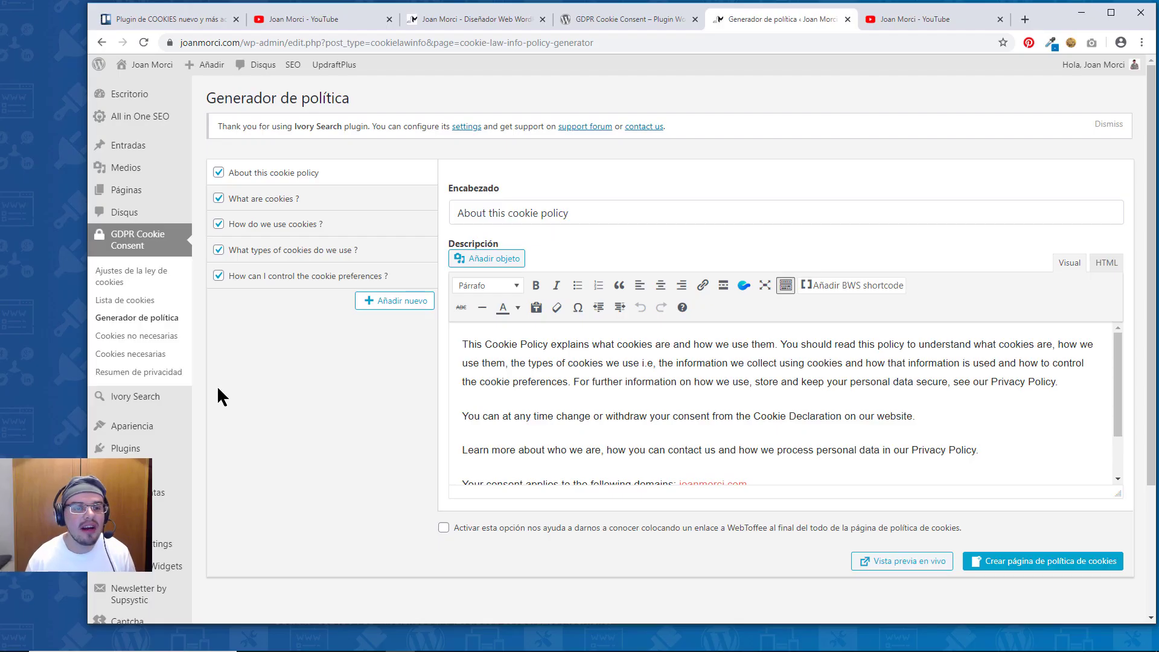
mouse_move(147, 187)
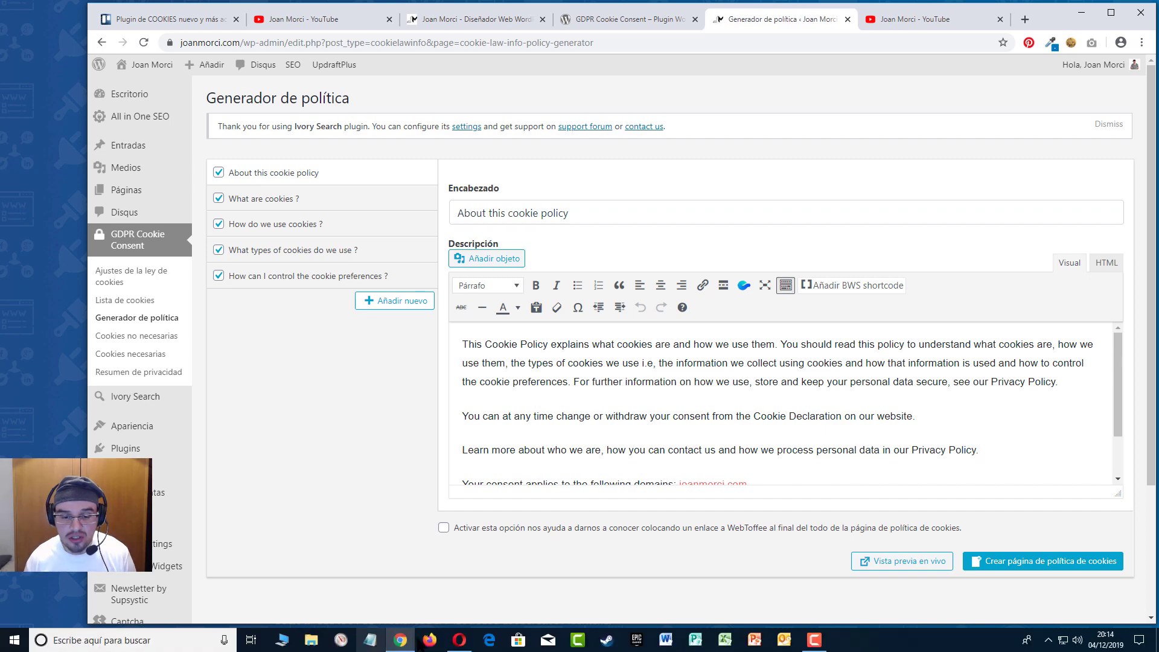
click(458, 641)
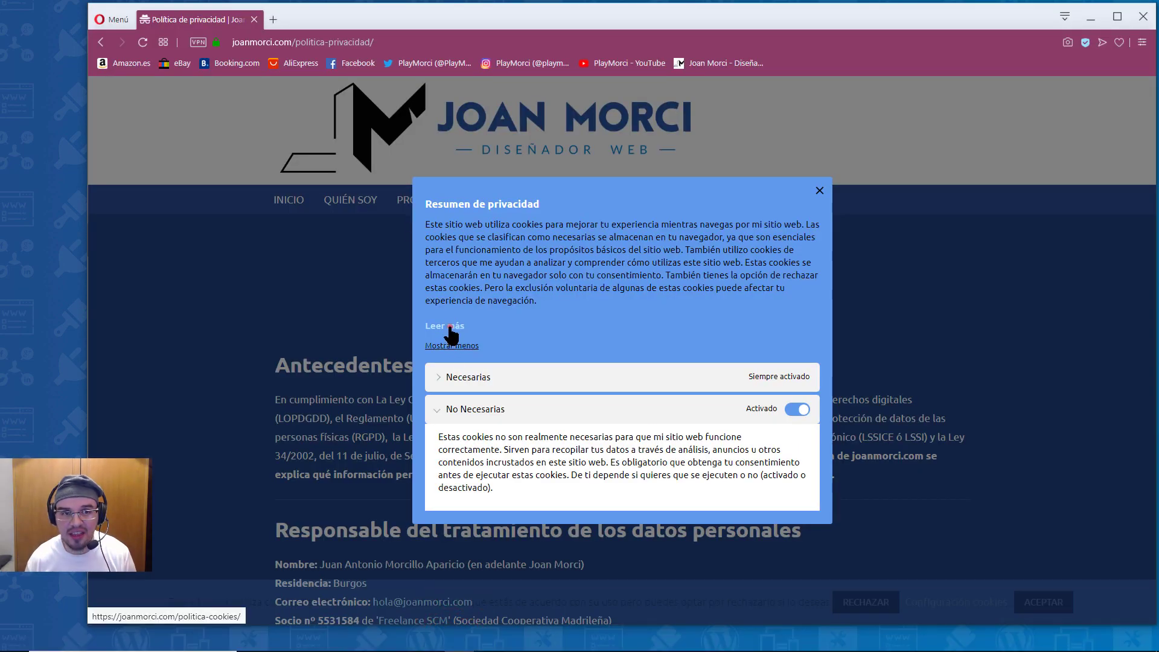
click(450, 326)
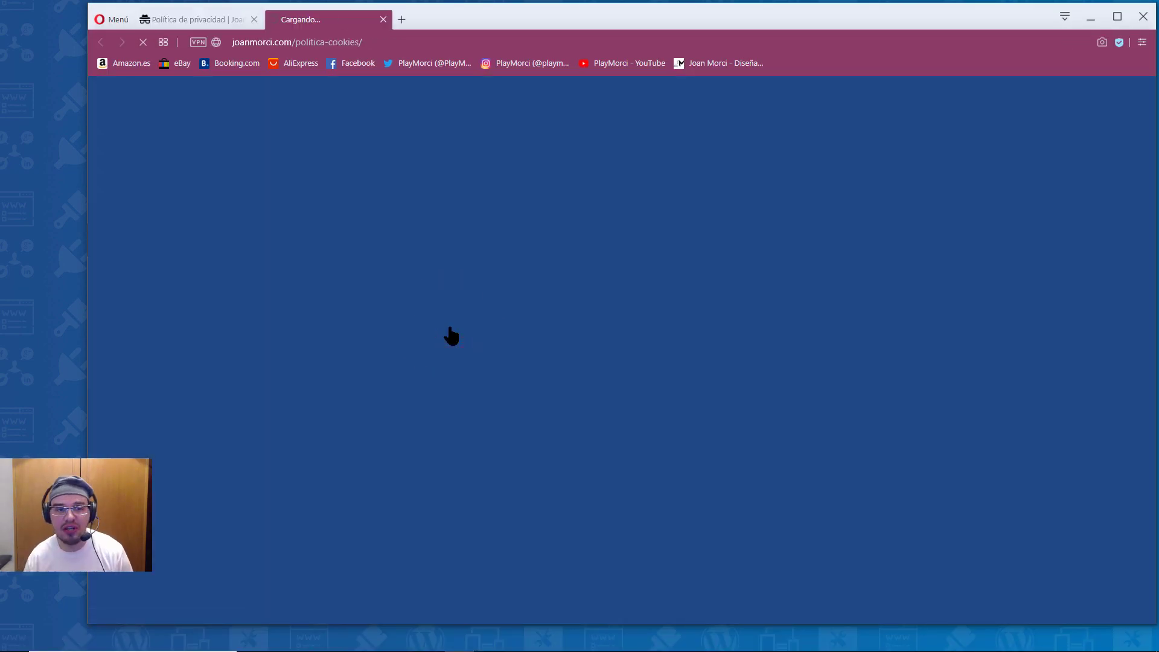
- Examine the sections of the Política de cookies page down to the cookie preferences and back up to the introduction
scroll(887, 368, down, 4)
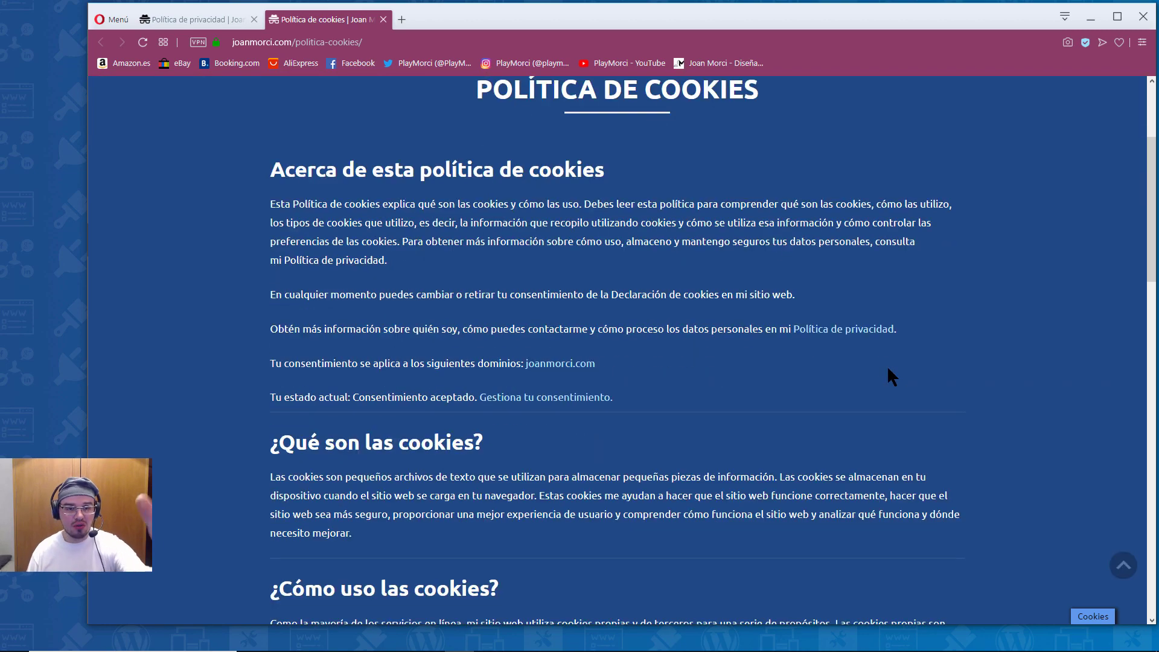
scroll(434, 325, down, 5)
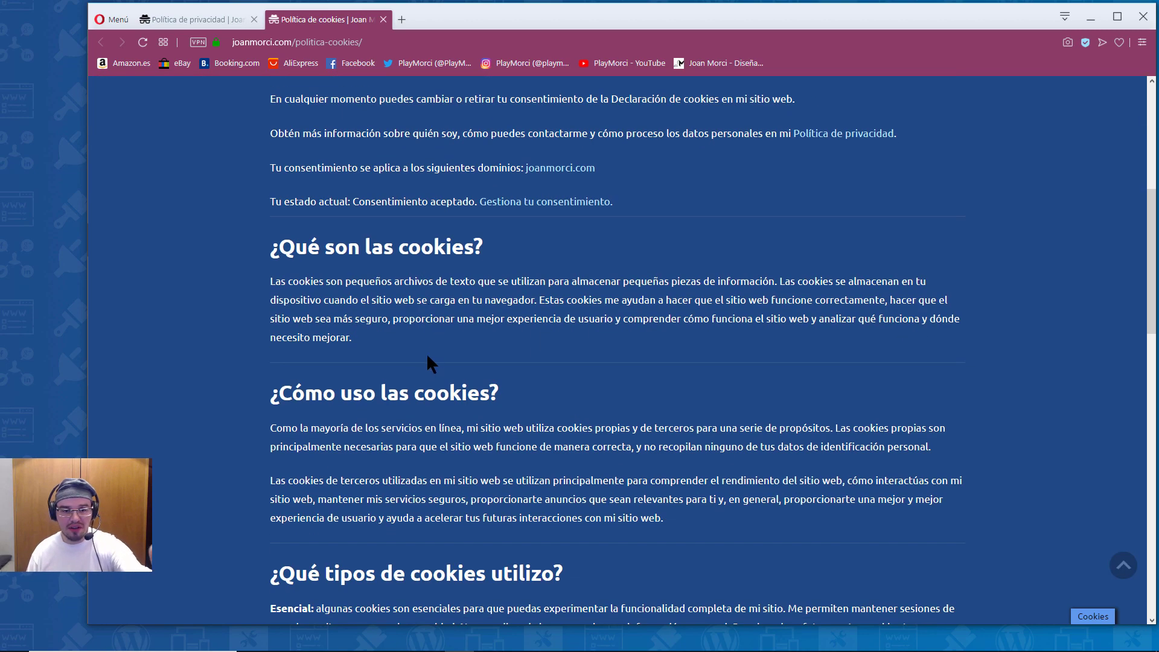
scroll(426, 352, down, 12)
scroll(661, 387, down, 3)
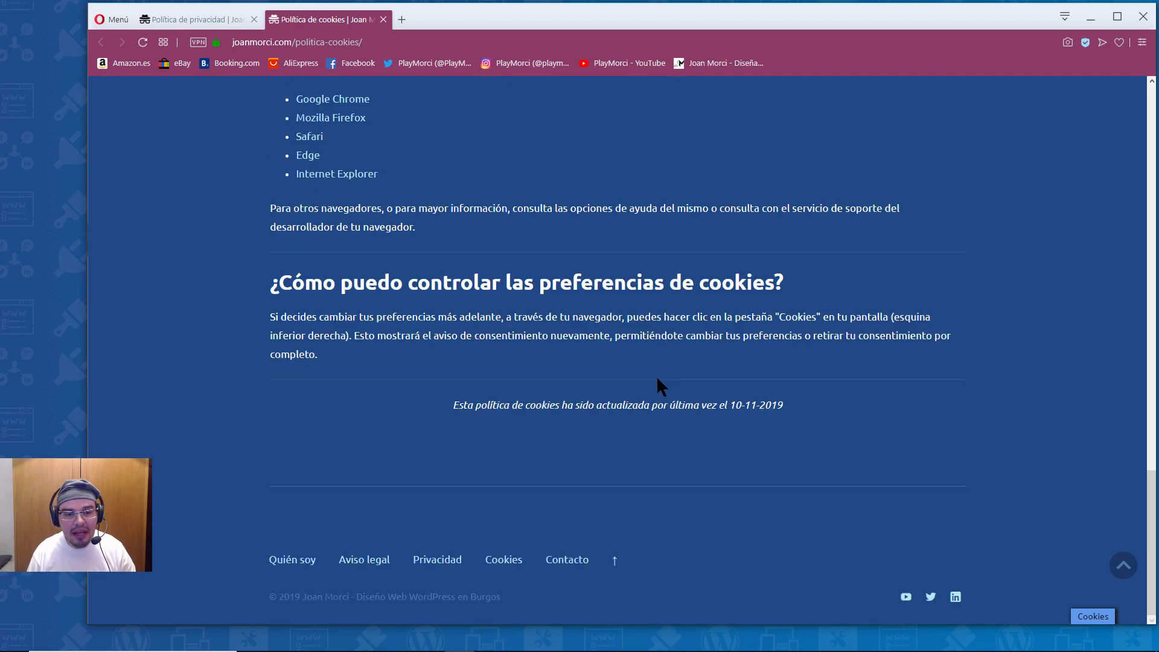
scroll(658, 380, up, 3)
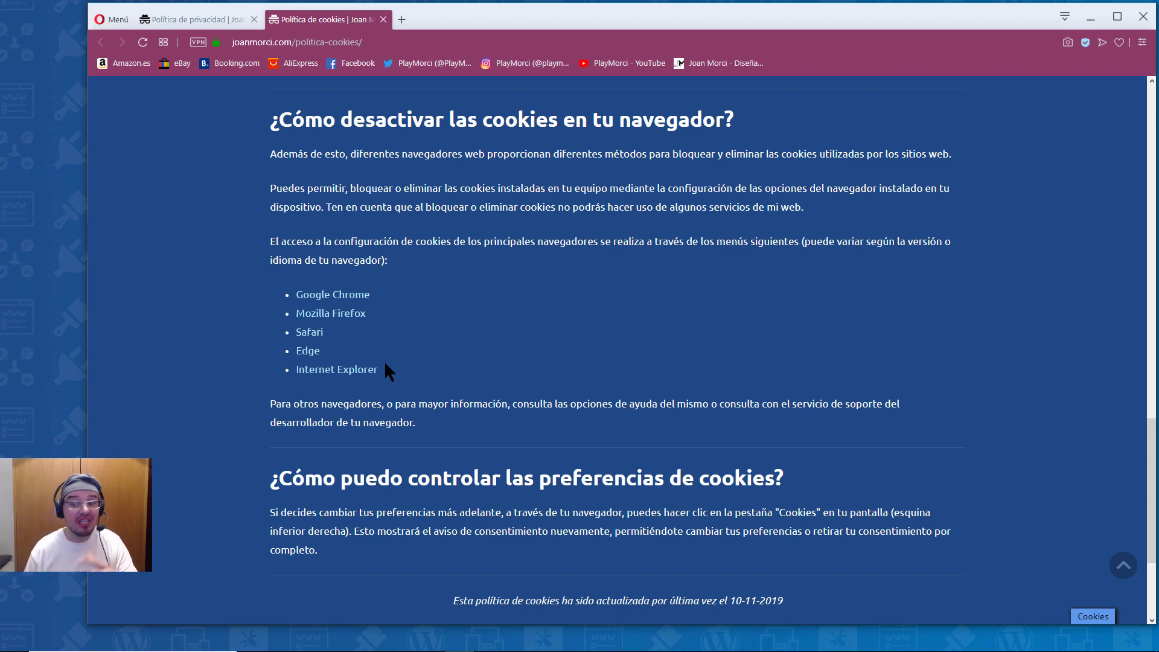
scroll(535, 419, up, 15)
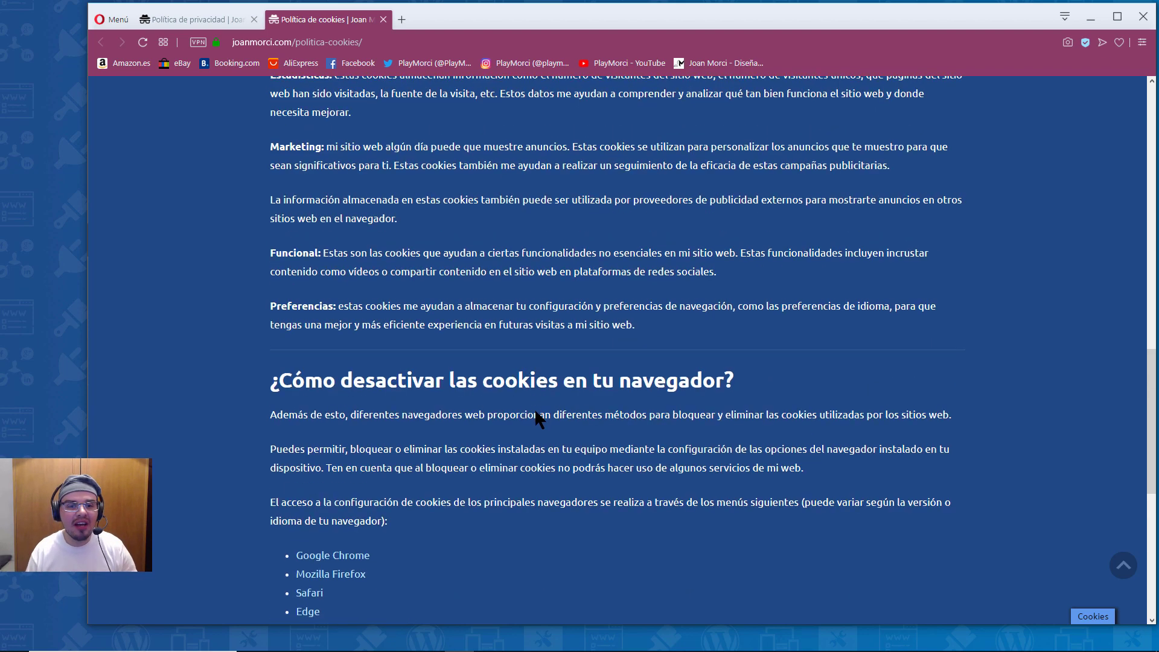
scroll(536, 419, up, 2)
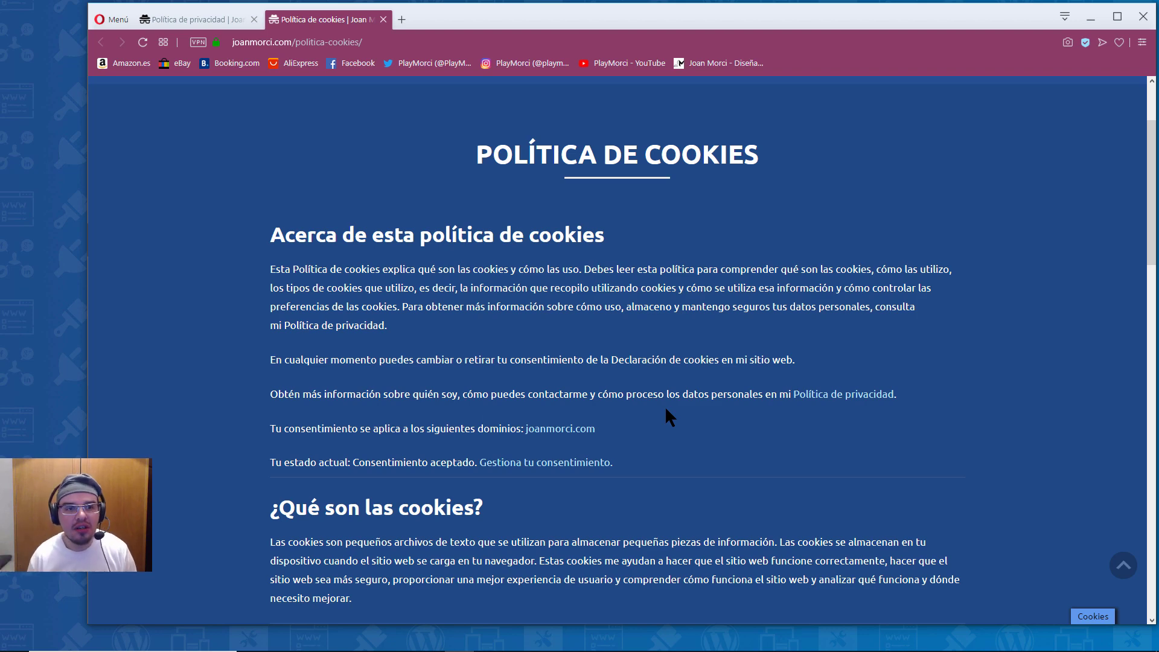
- Return to the policy generator in Chrome, show the About this cookie policy description as HTML and highlight the [user_consent_state] shortcode
click(195, 18)
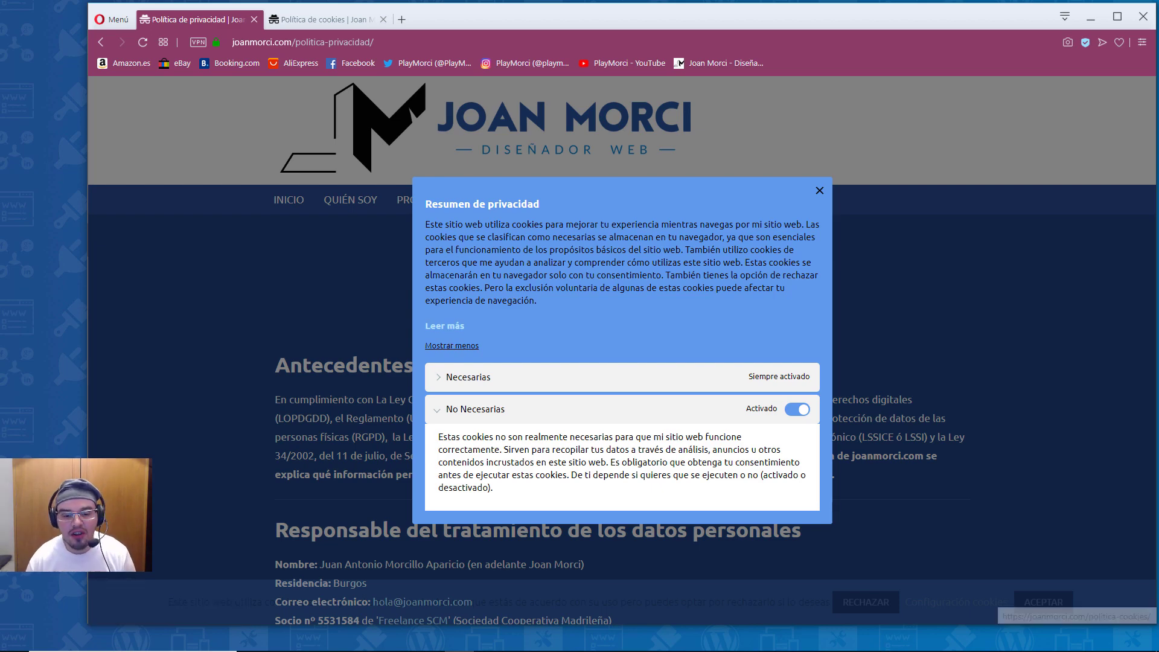
click(400, 640)
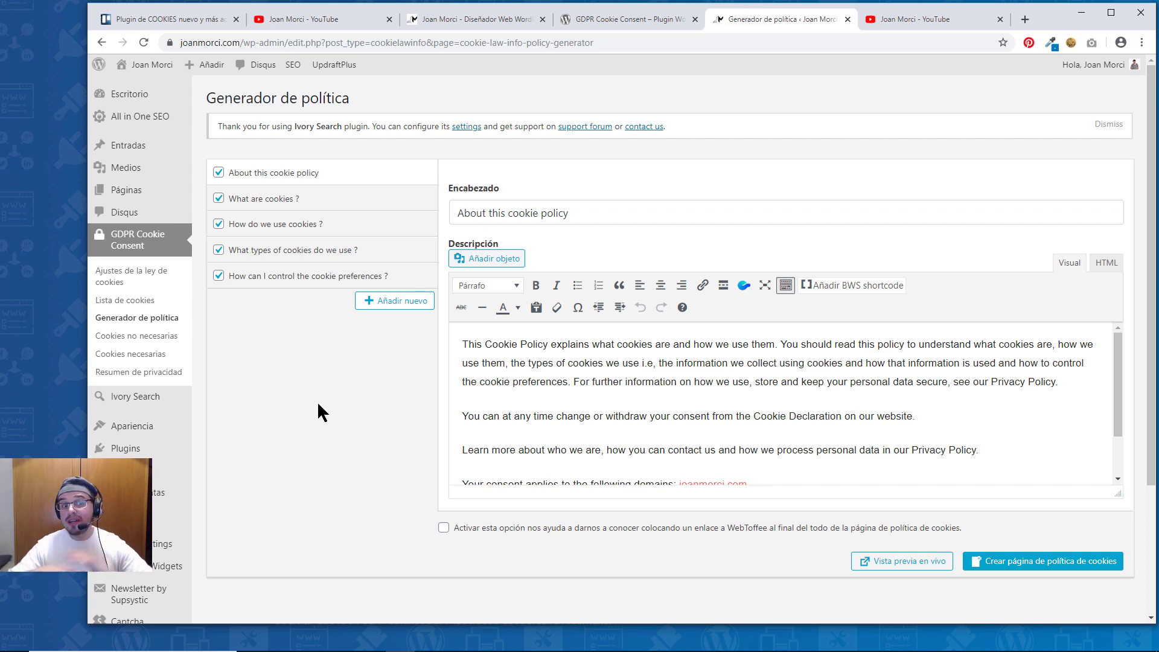
click(316, 171)
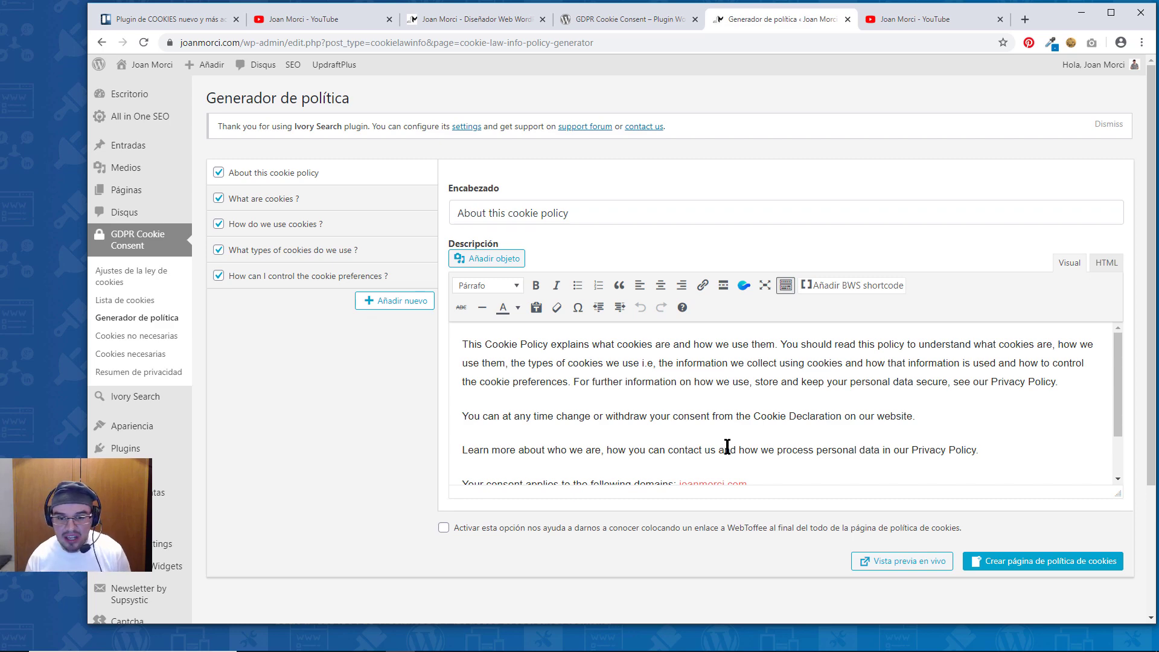
scroll(721, 452, down, 3)
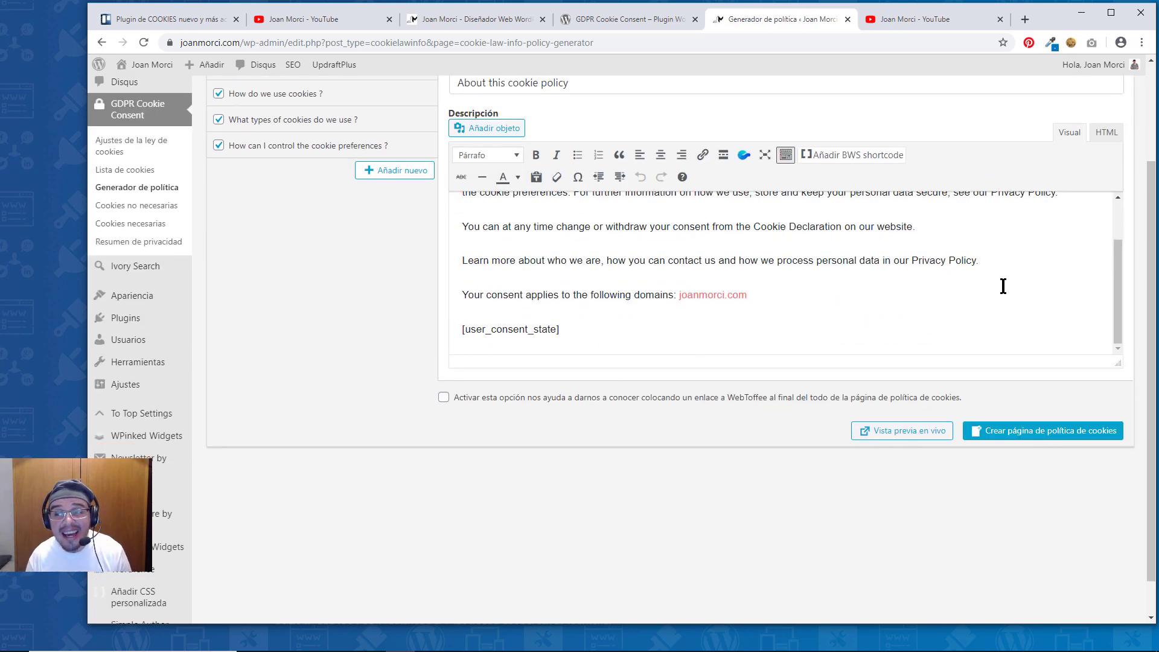
click(1110, 134)
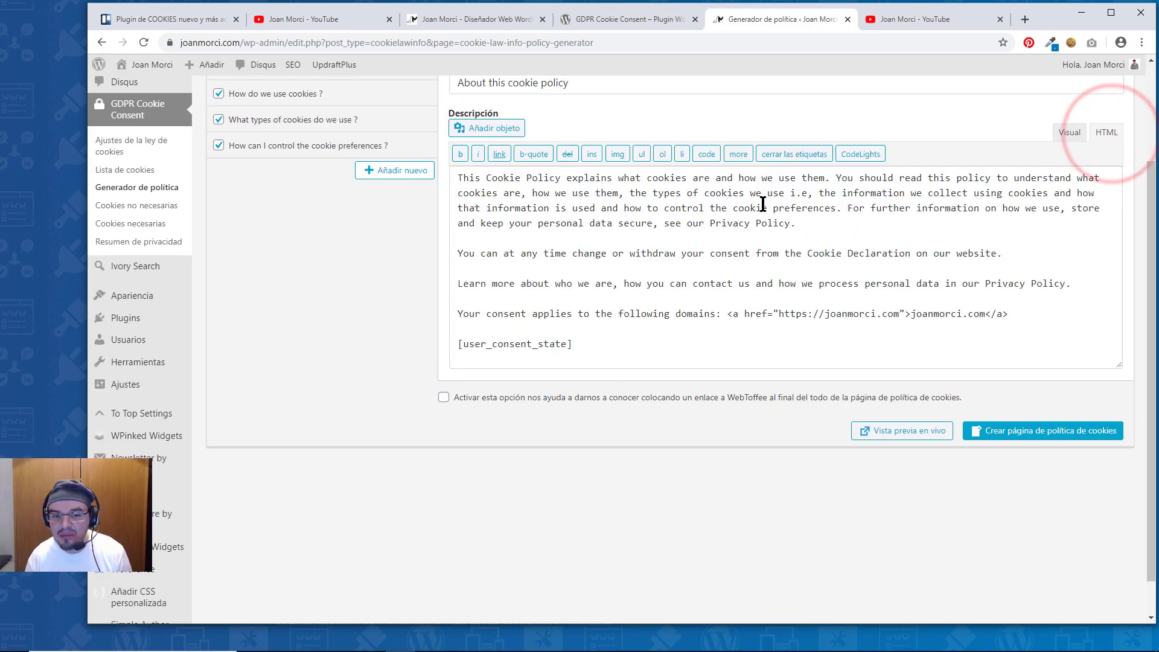
drag(575, 342, 492, 321)
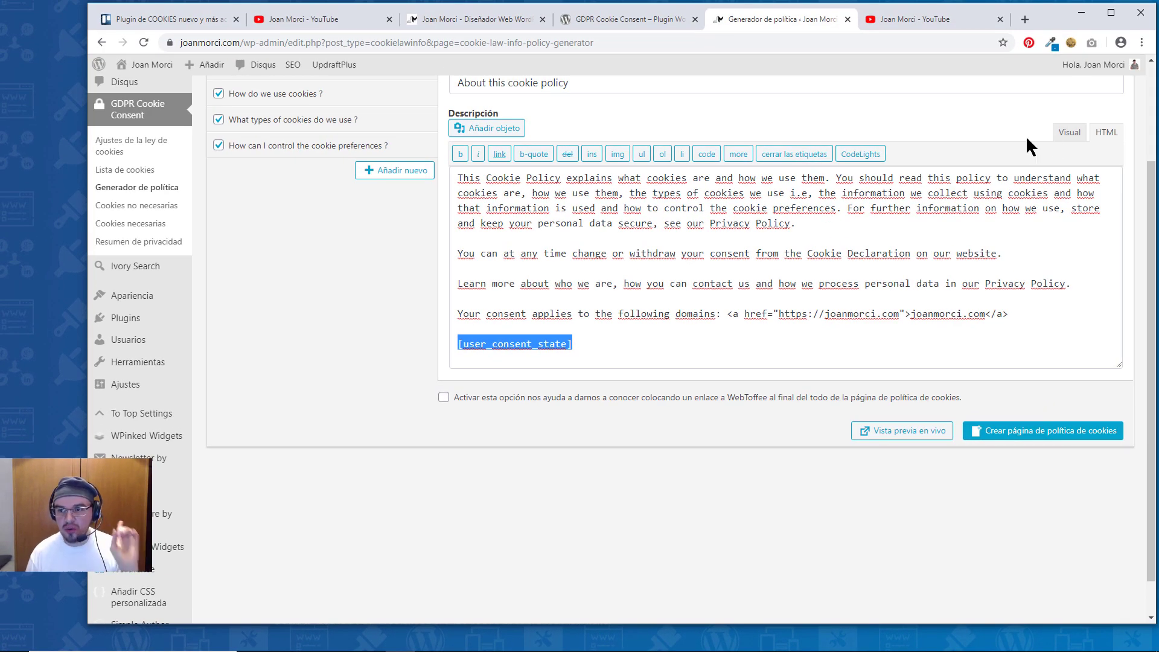
- Switch the About this cookie policy description back to the visual editor and review its full text
click(1069, 133)
scroll(713, 299, down, 1)
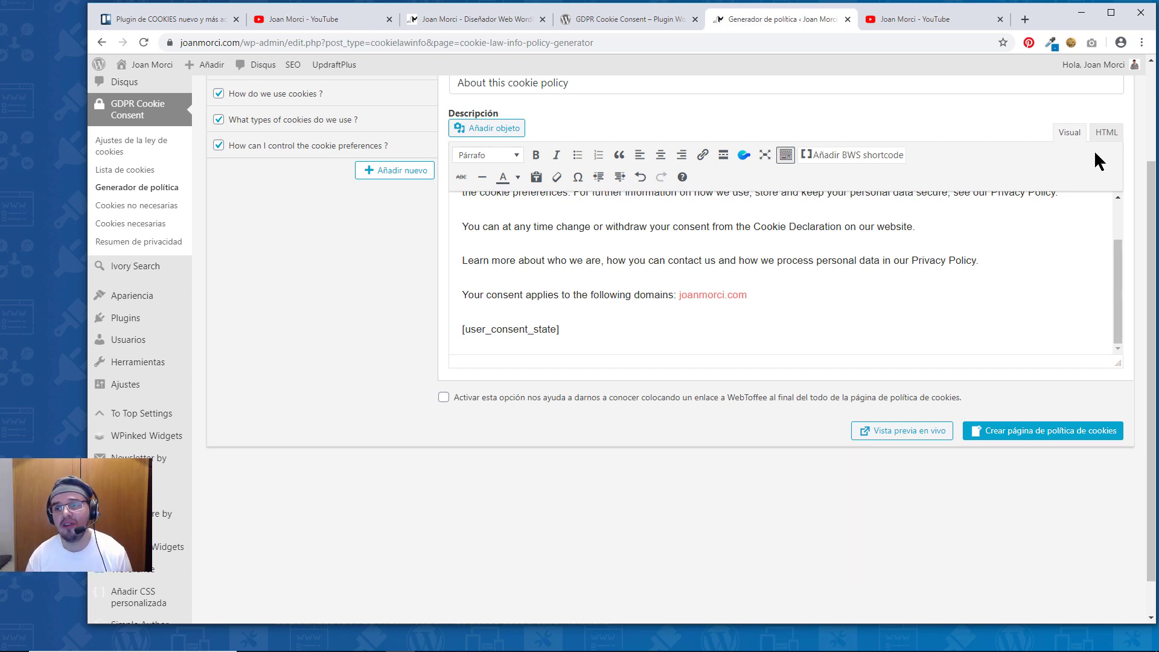
scroll(675, 303, up, 1)
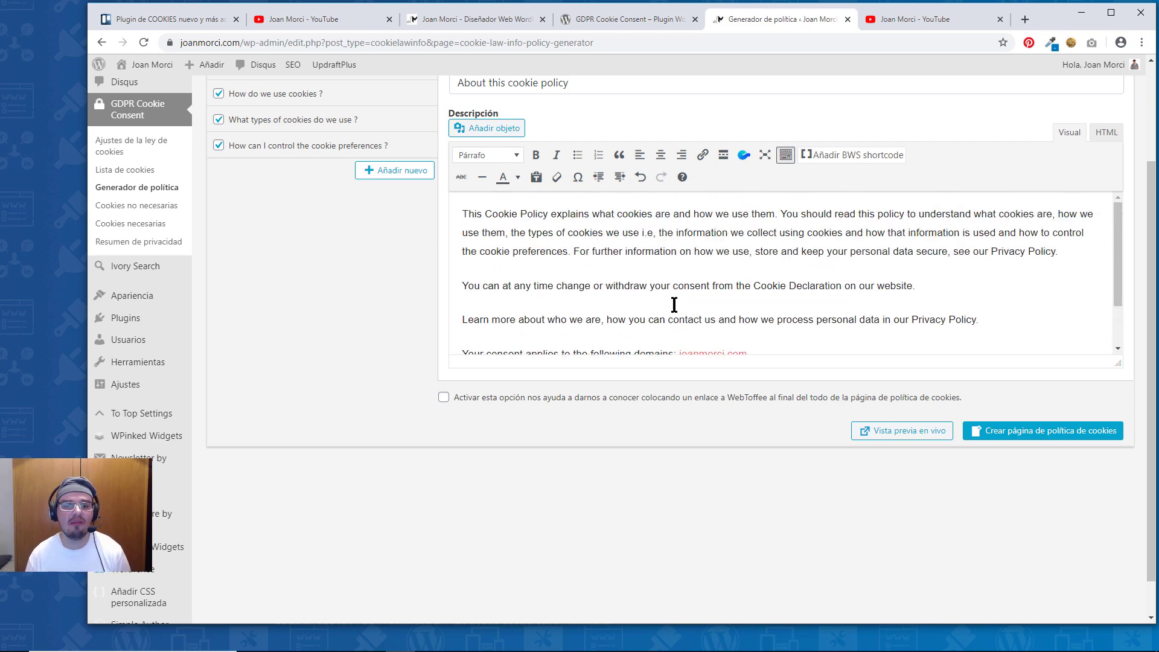
scroll(492, 303, down, 1)
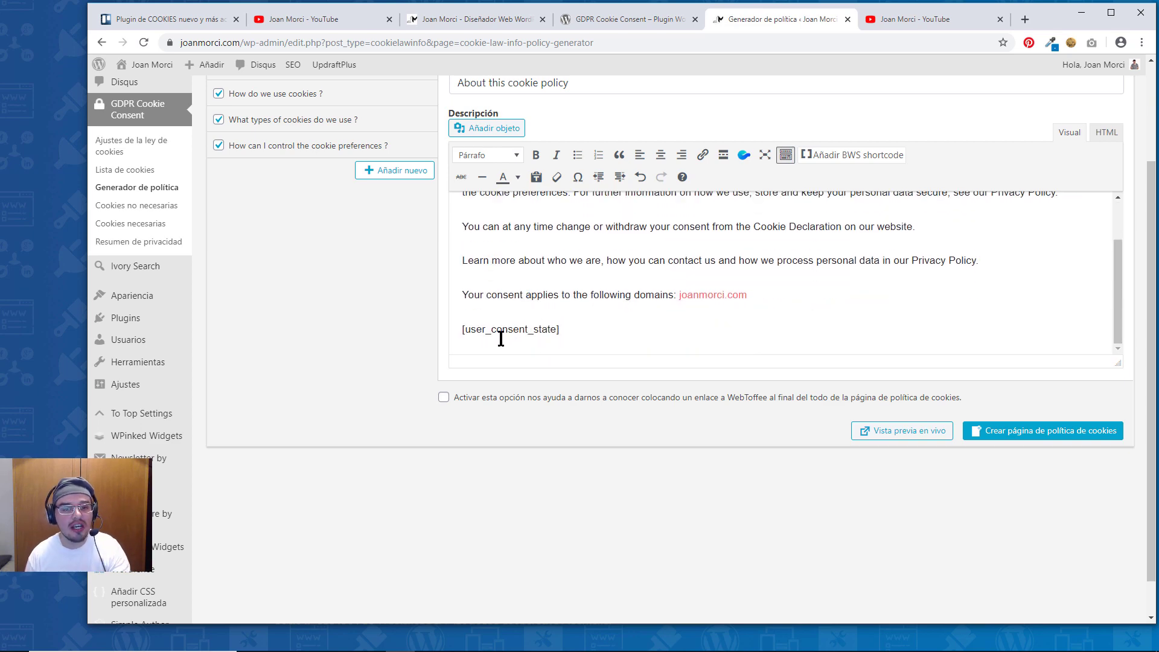
scroll(513, 332, up, 1)
scroll(298, 238, up, 2)
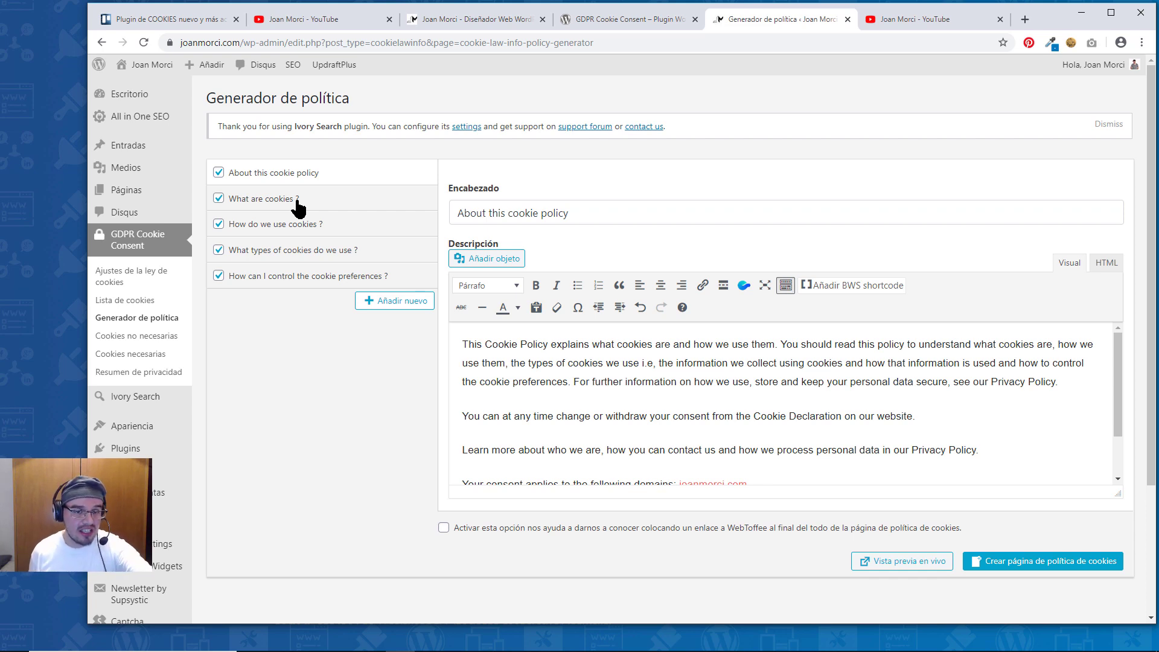
- Review the generator's sections on what cookies are, how they are used and what types of cookies are used
click(298, 205)
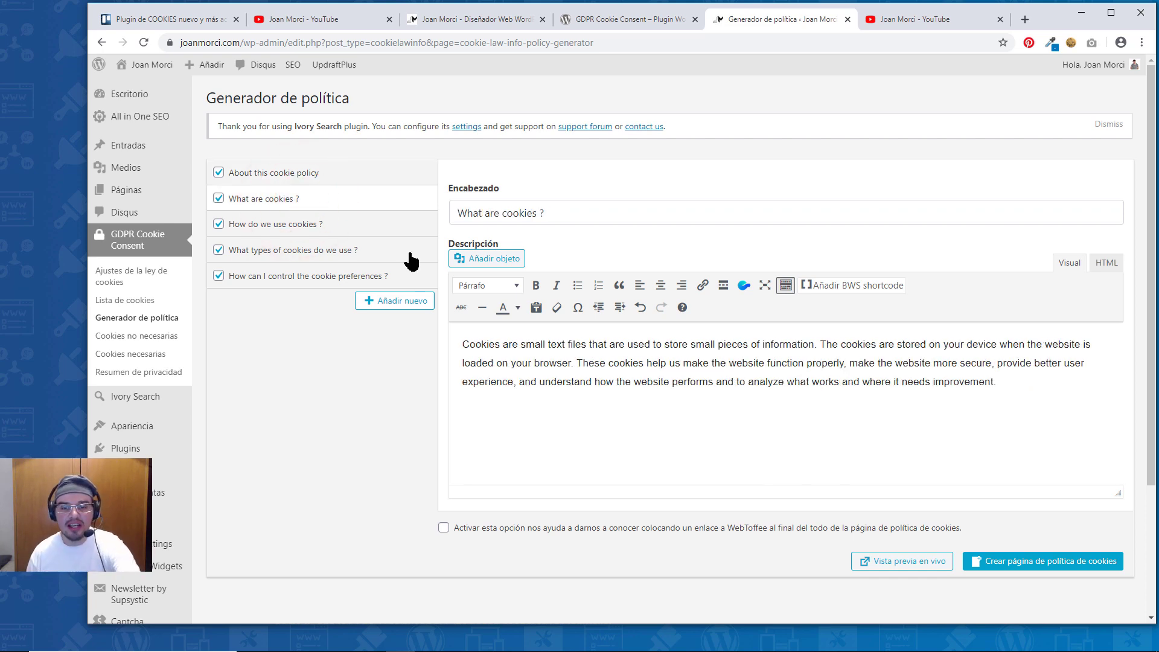
click(296, 224)
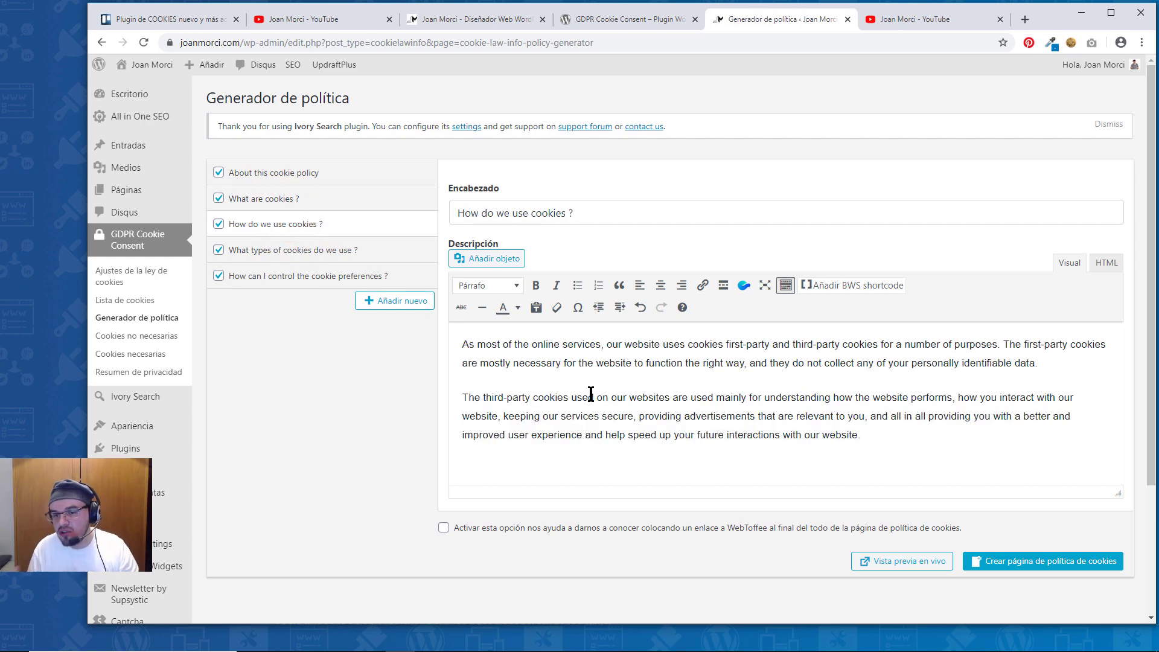
click(329, 252)
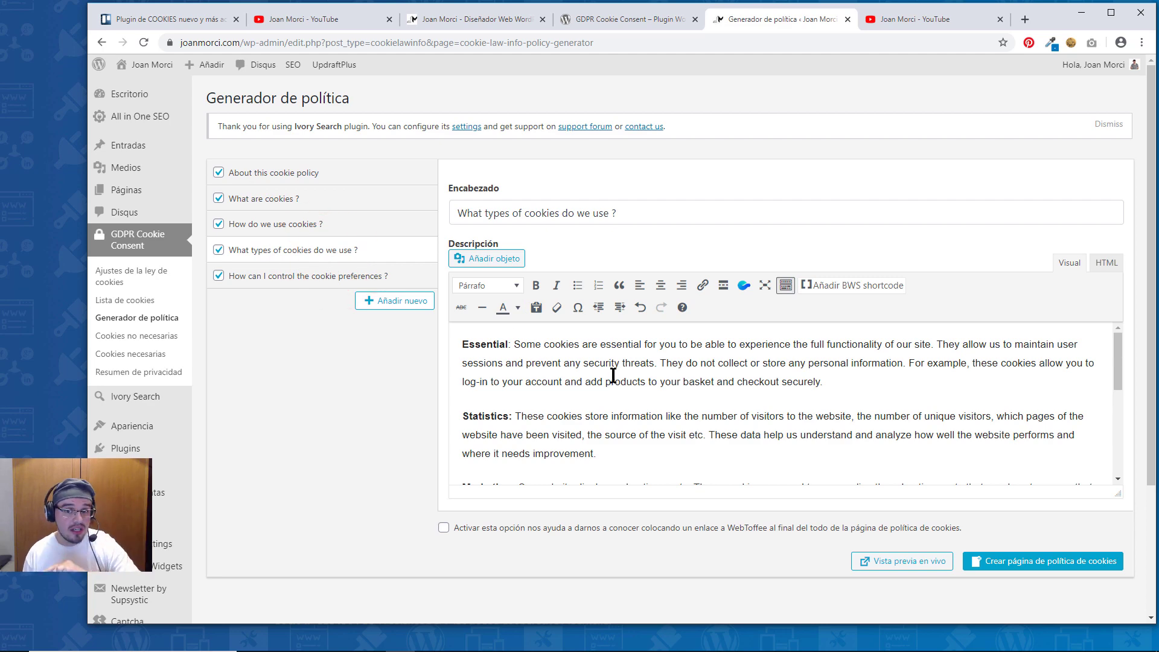
scroll(585, 388, down, 5)
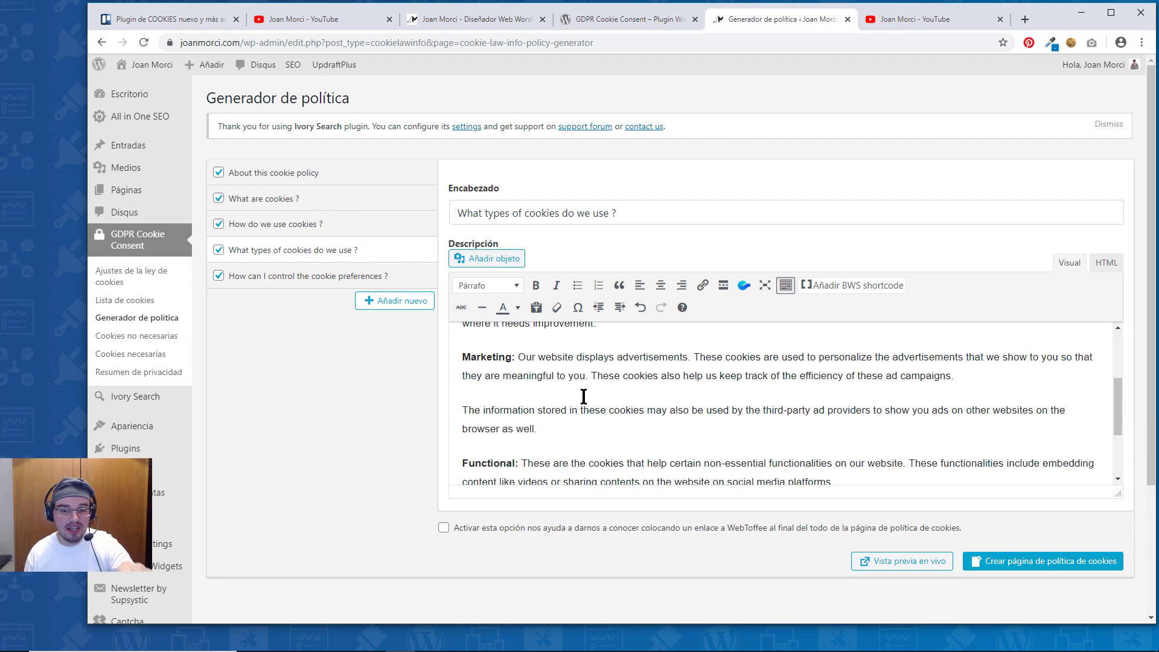
- Read the rest of the What types of cookies do we use section and the How can I control the cookie preferences section
scroll(583, 396, down, 3)
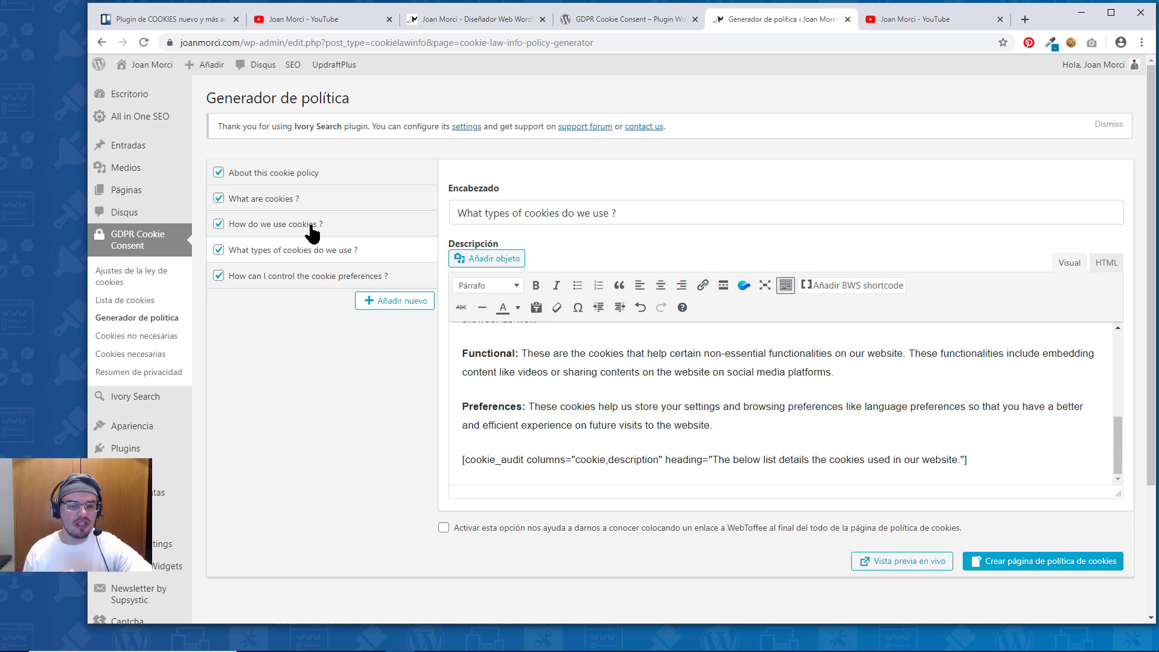
click(296, 288)
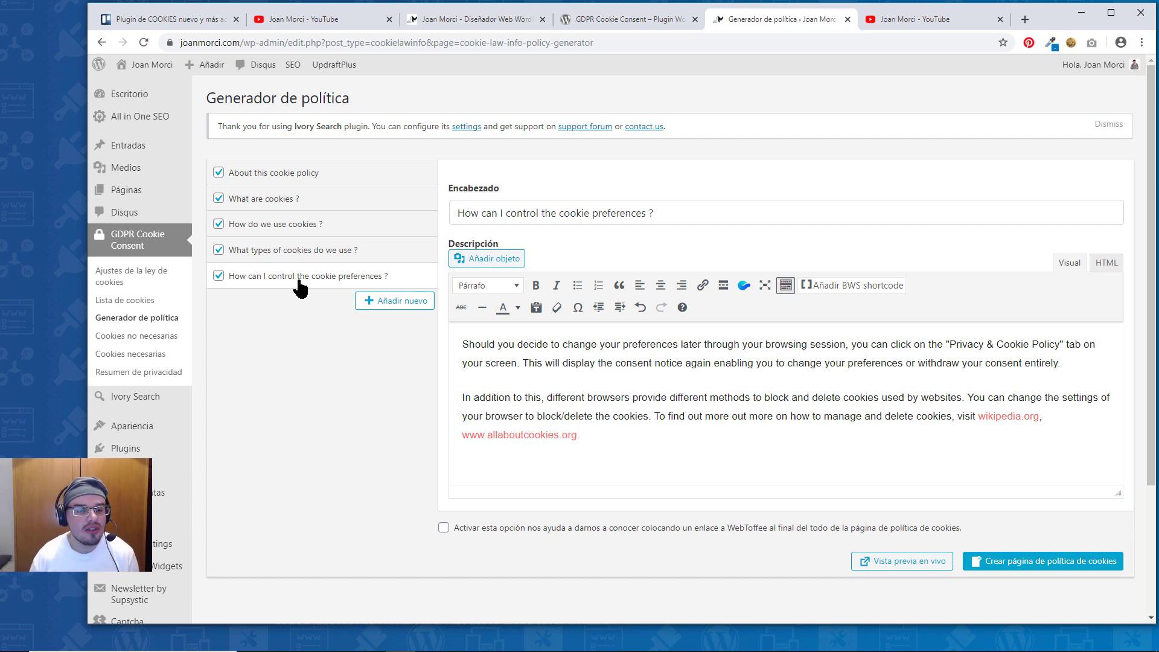
- Open a blank new cookie entry from the cookie list and examine its ID, type, duration and sensitivity fields
click(137, 301)
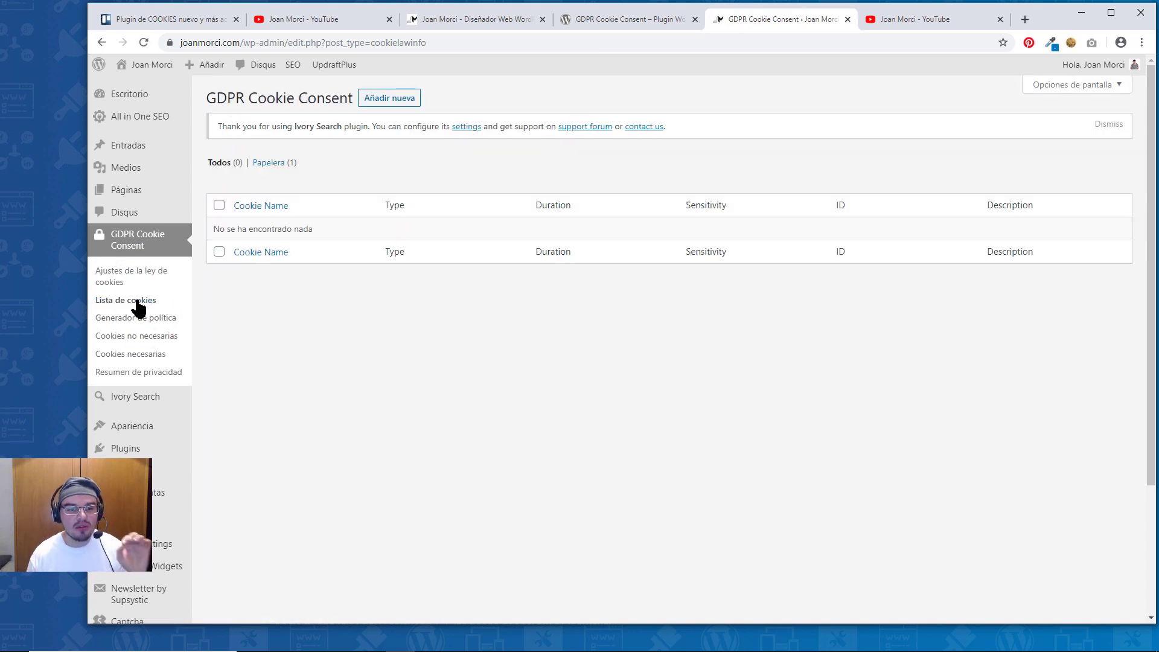
click(376, 102)
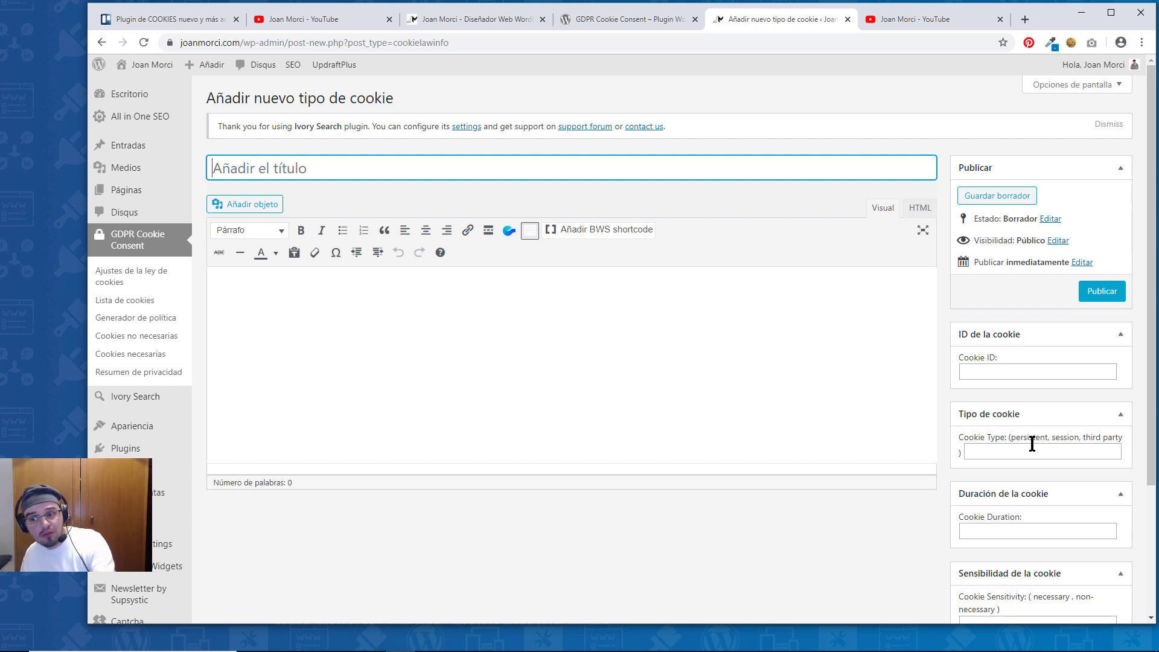
scroll(1032, 444, down, 2)
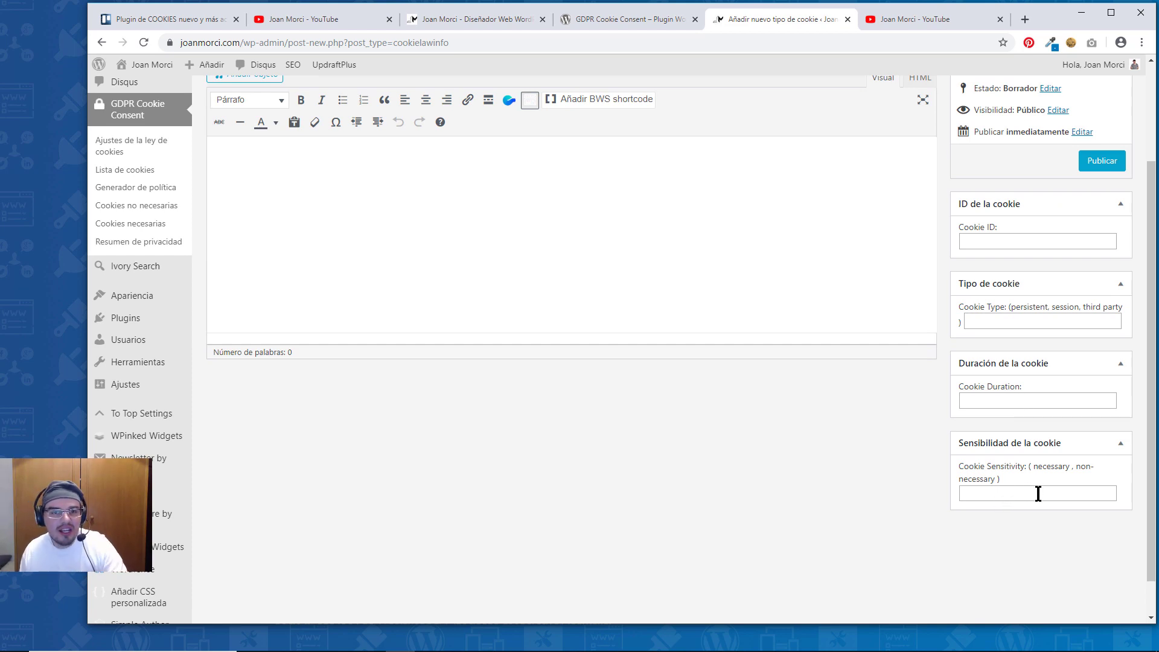
scroll(1038, 494, up, 2)
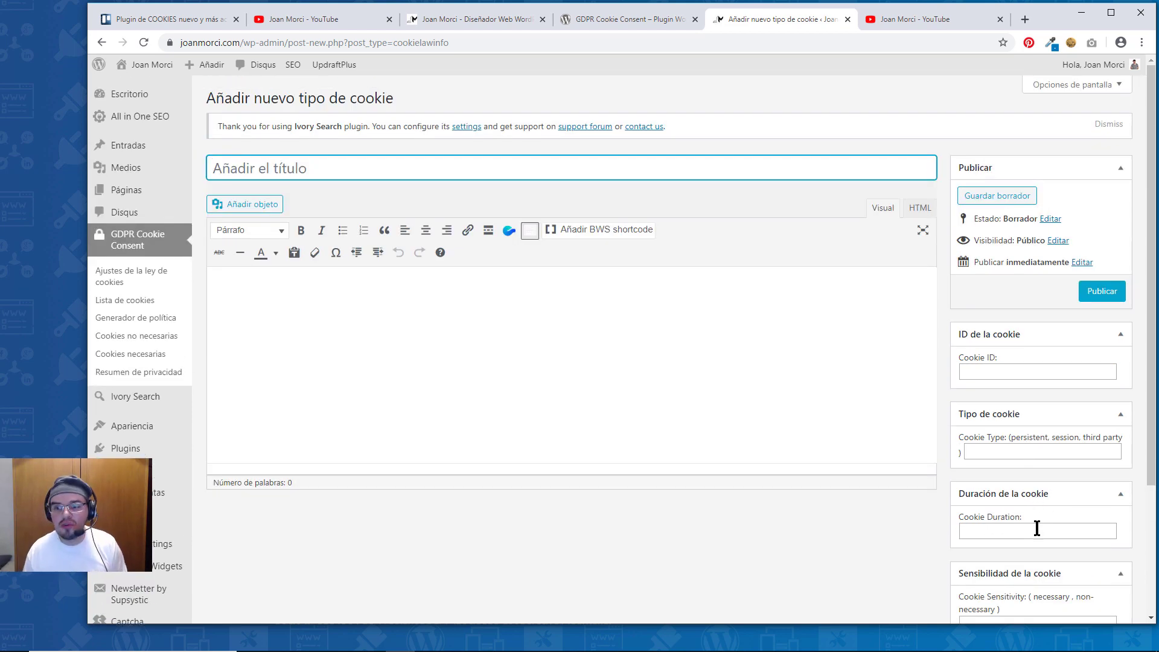
scroll(1053, 401, down, 2)
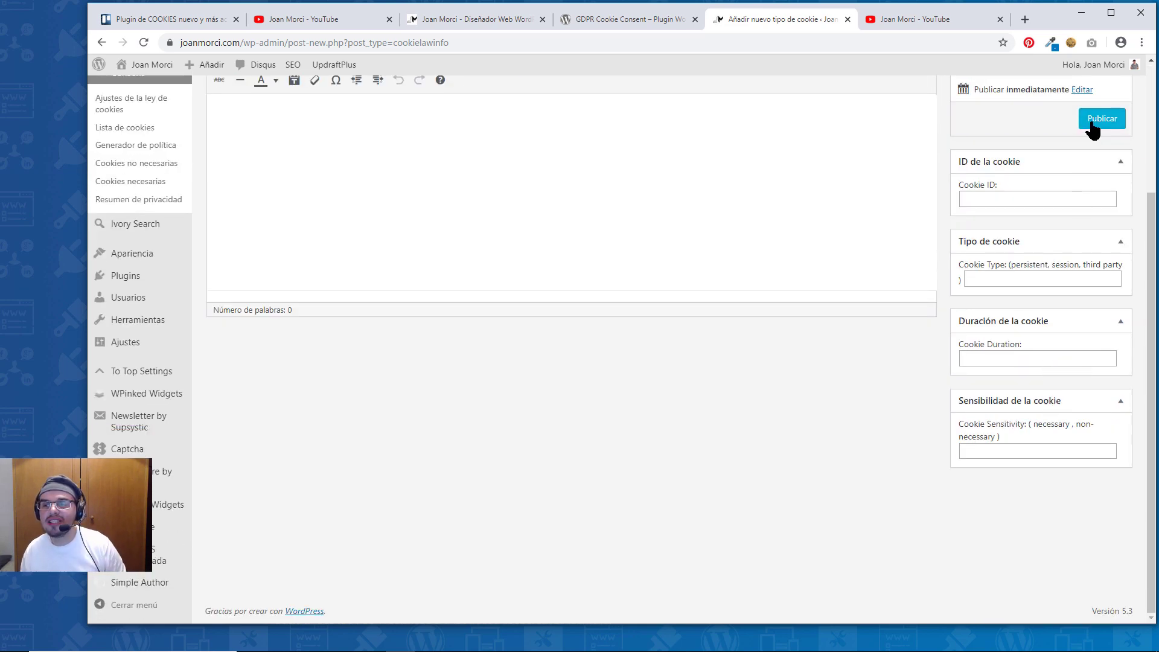
scroll(551, 340, up, 1)
scroll(551, 340, up, 2)
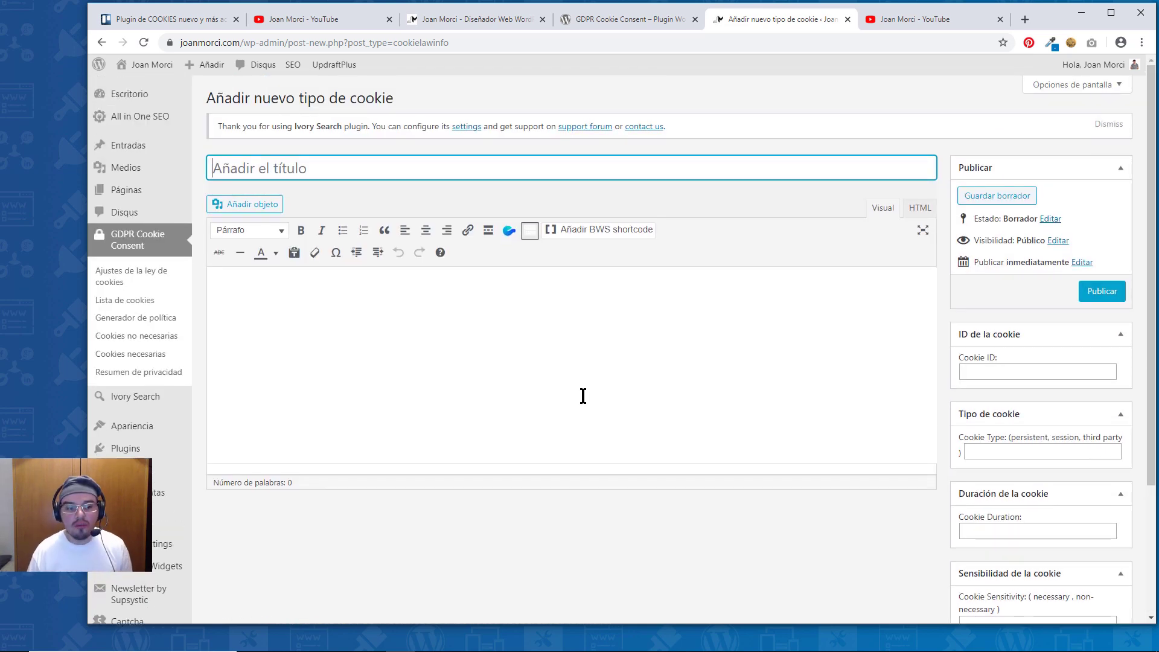
- Return to the policy generator and highlight the cookie_audit shortcode at the end of the What types of cookies do we use description
click(143, 320)
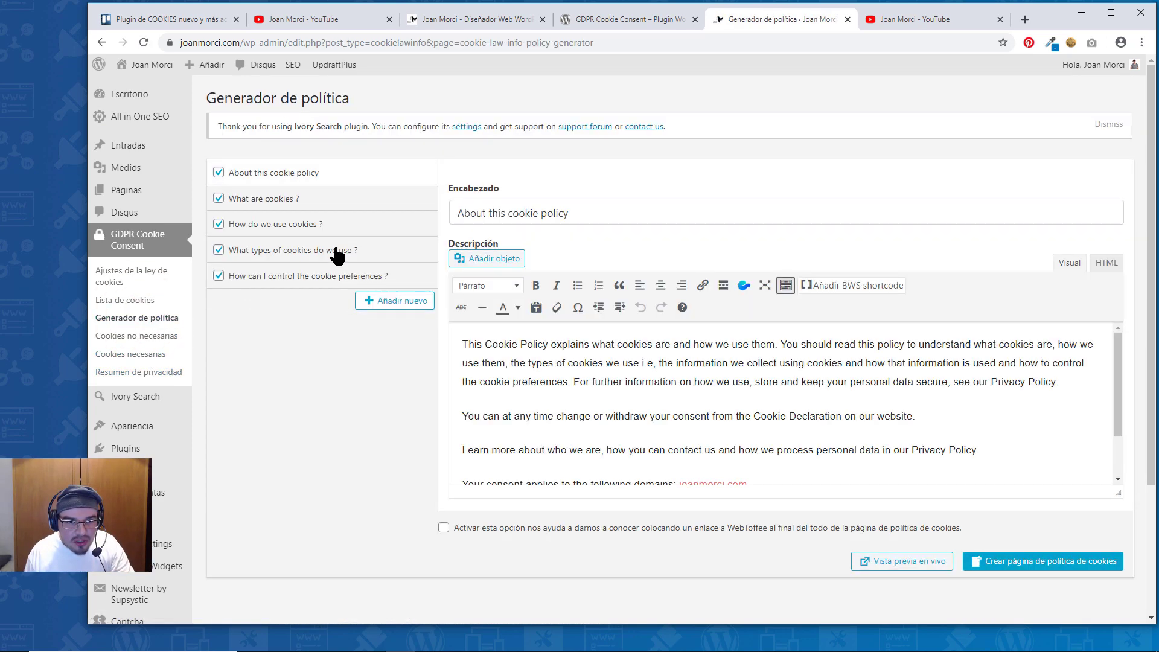
click(336, 250)
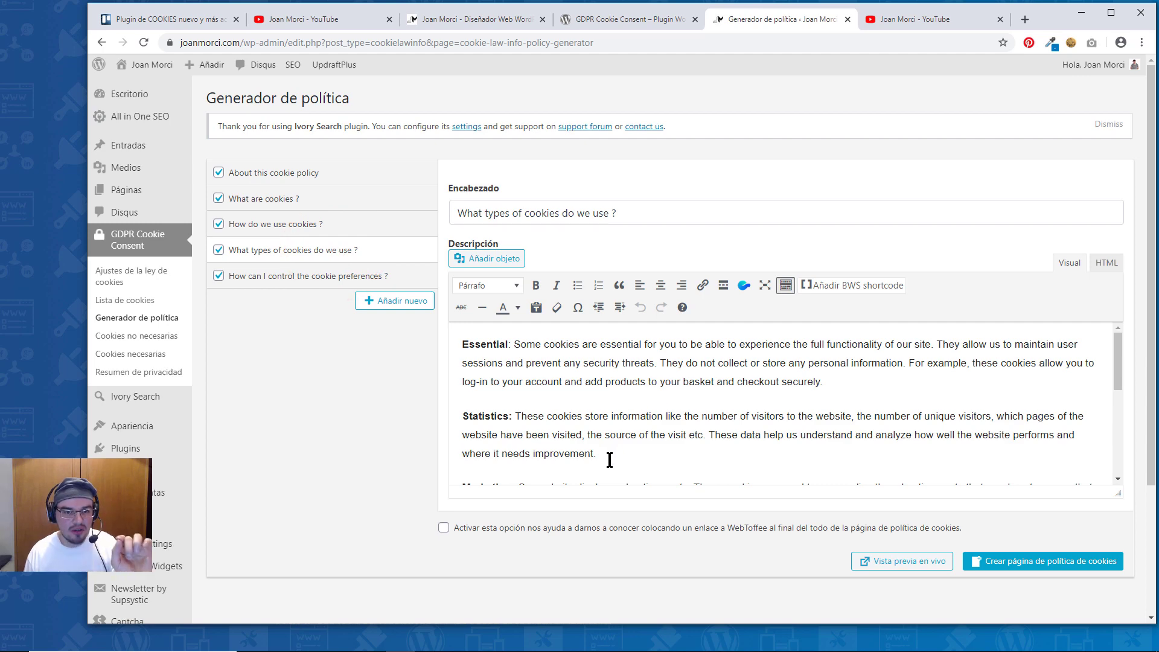
scroll(608, 460, down, 3)
scroll(608, 460, down, 1)
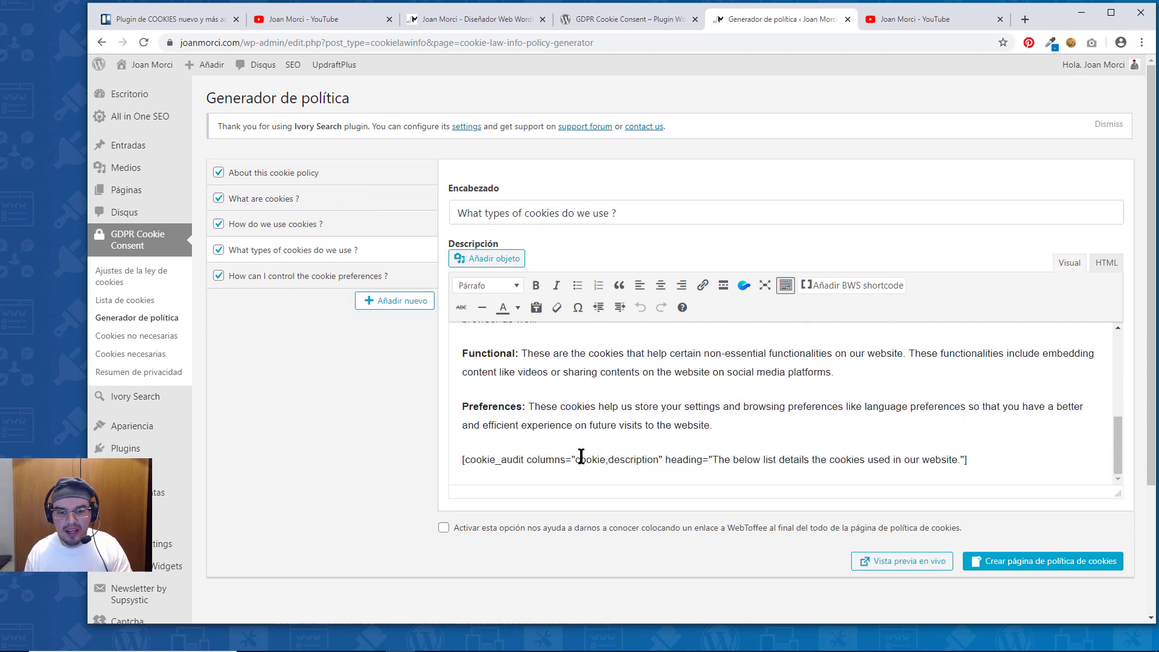
click(462, 458)
scroll(465, 453, down, 5)
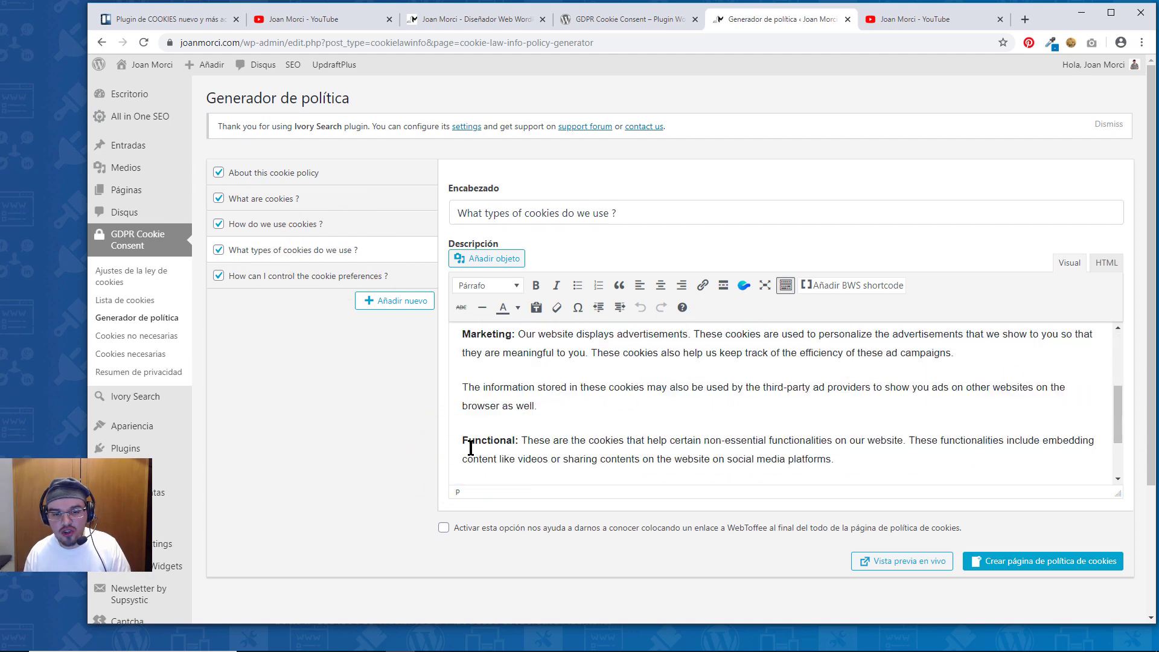
scroll(469, 449, down, 1)
click(462, 461)
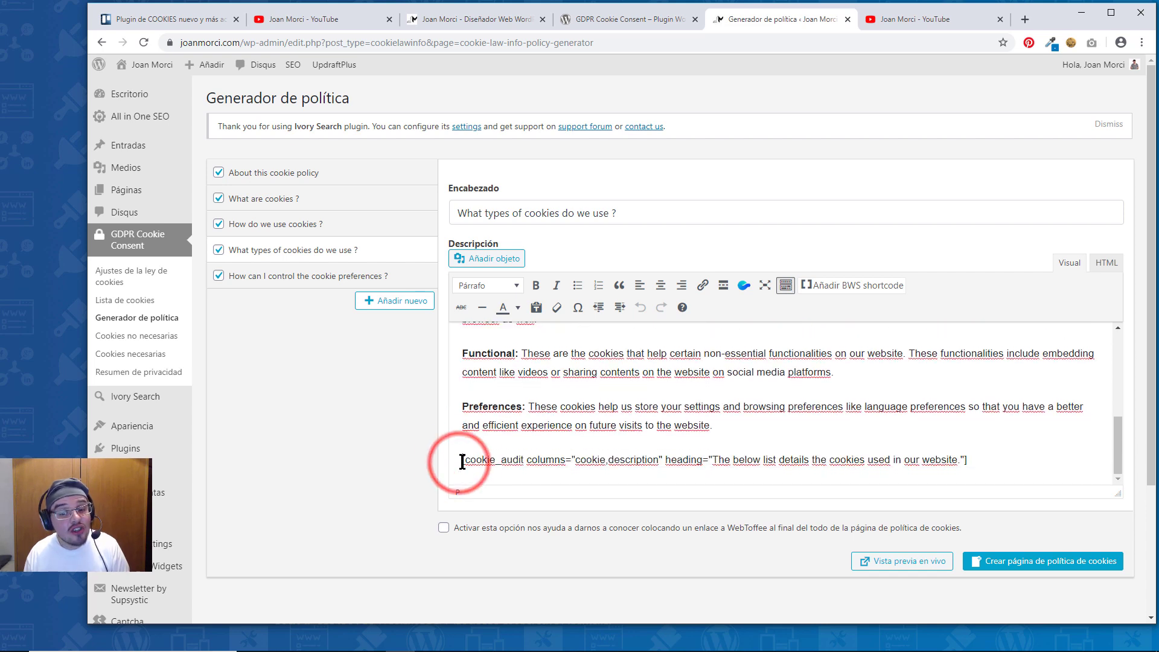
drag(463, 461, 968, 462)
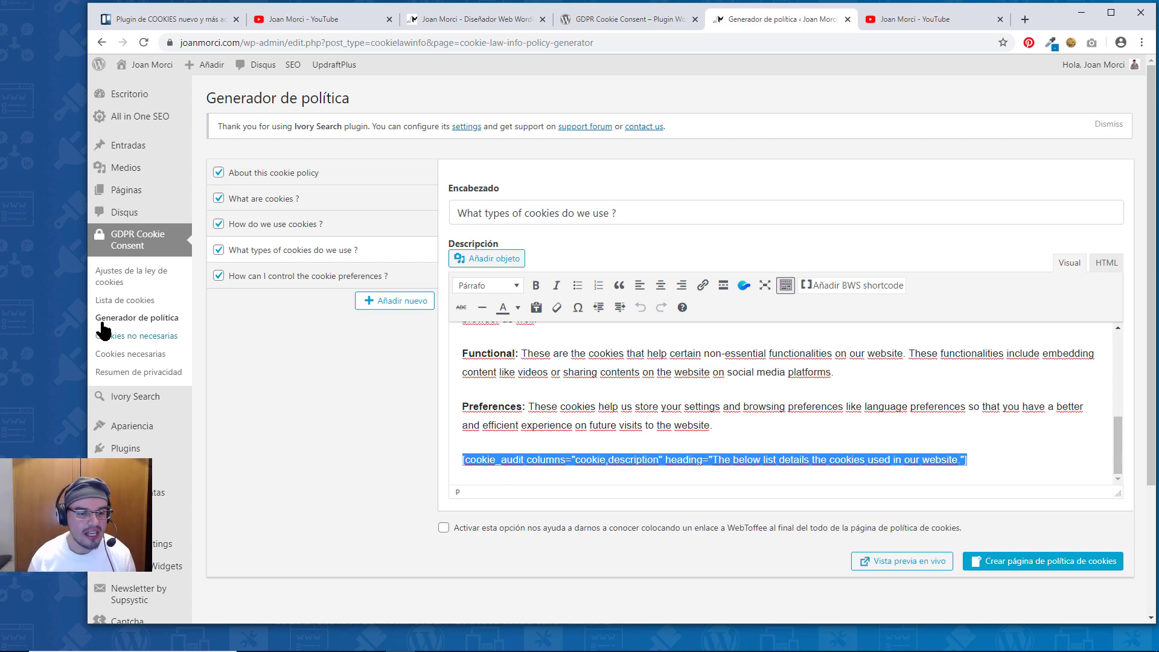
- Revisit the cookie list, open the cookie law settings, and review the options for the cookie bar's format and display position
click(115, 301)
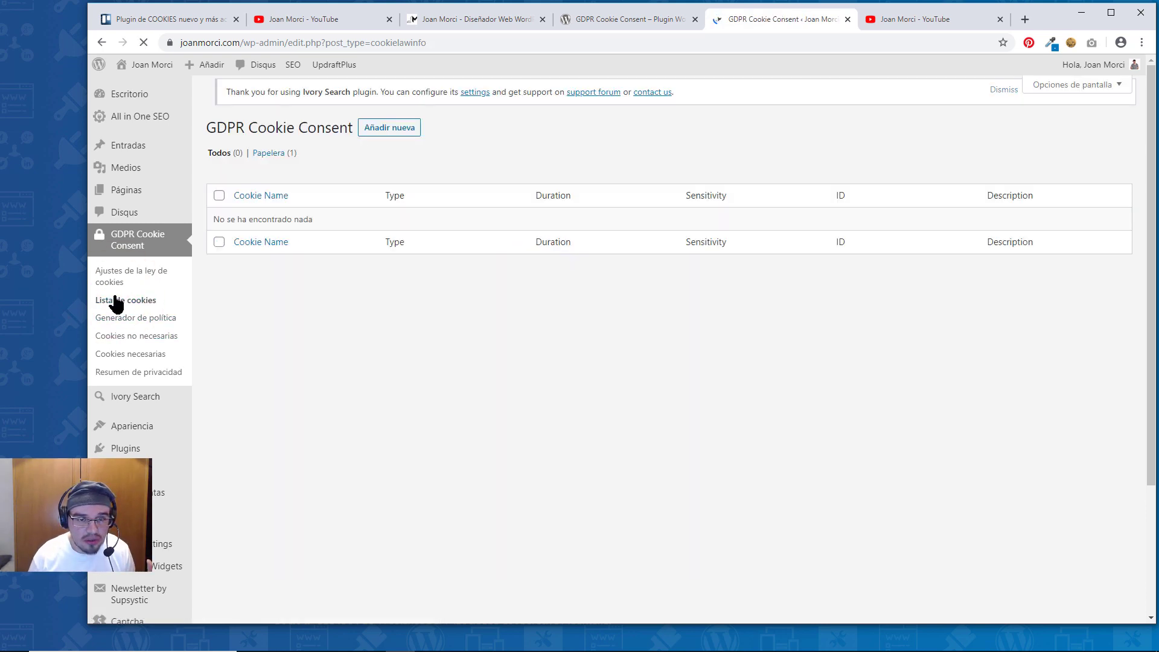
click(116, 281)
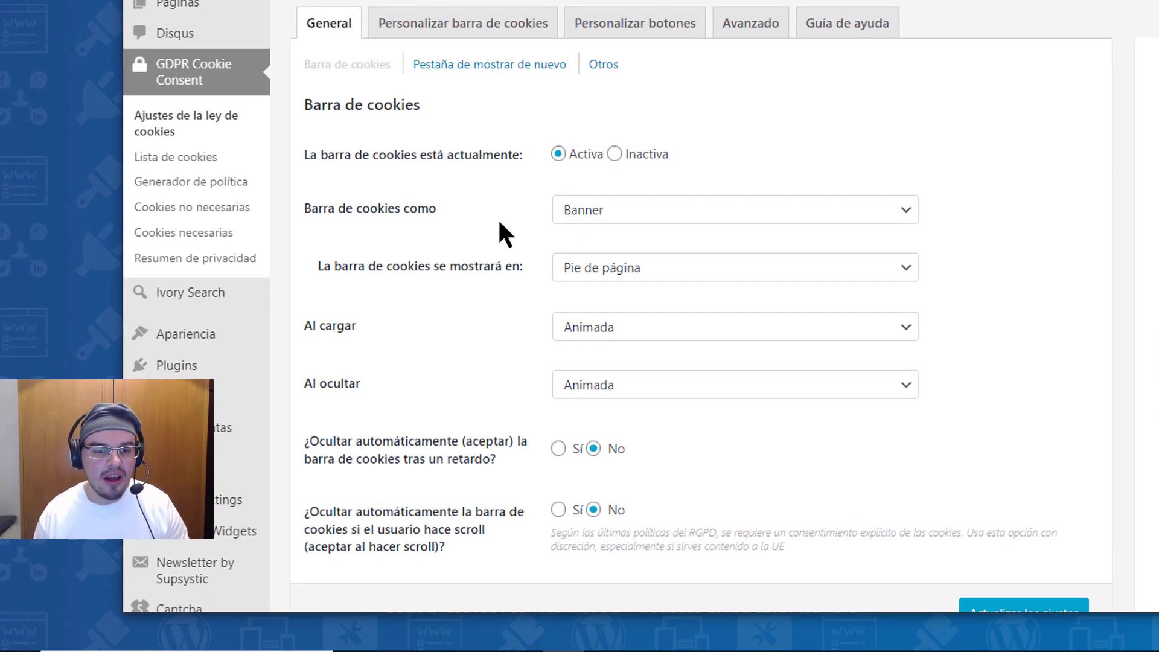
click(684, 221)
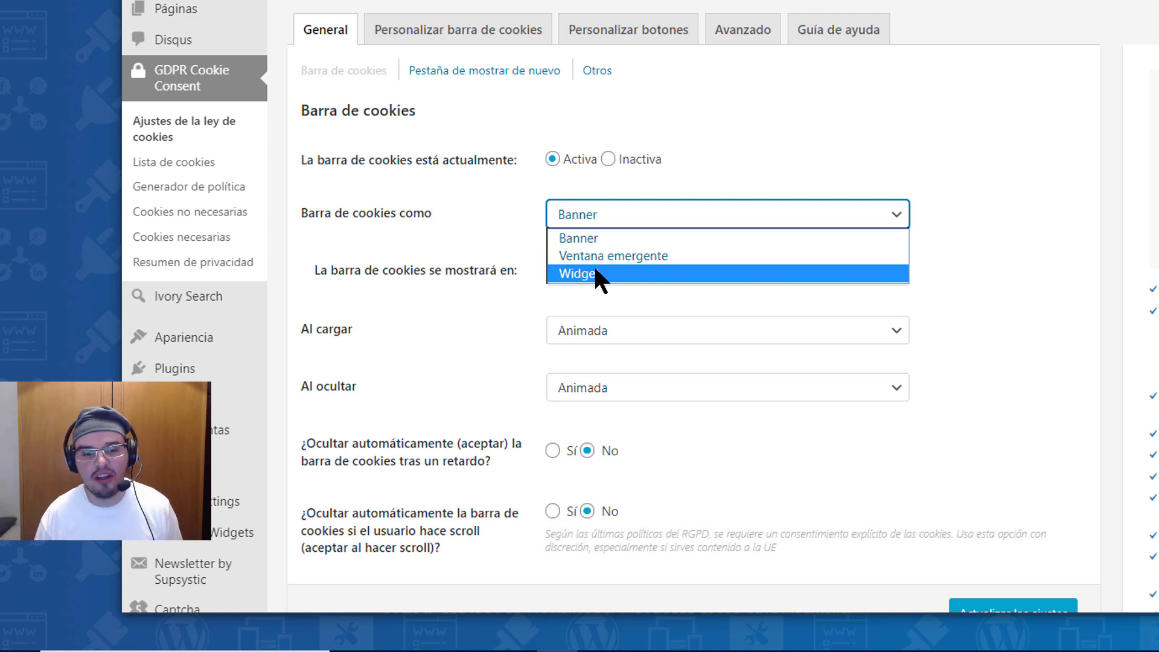
click(990, 227)
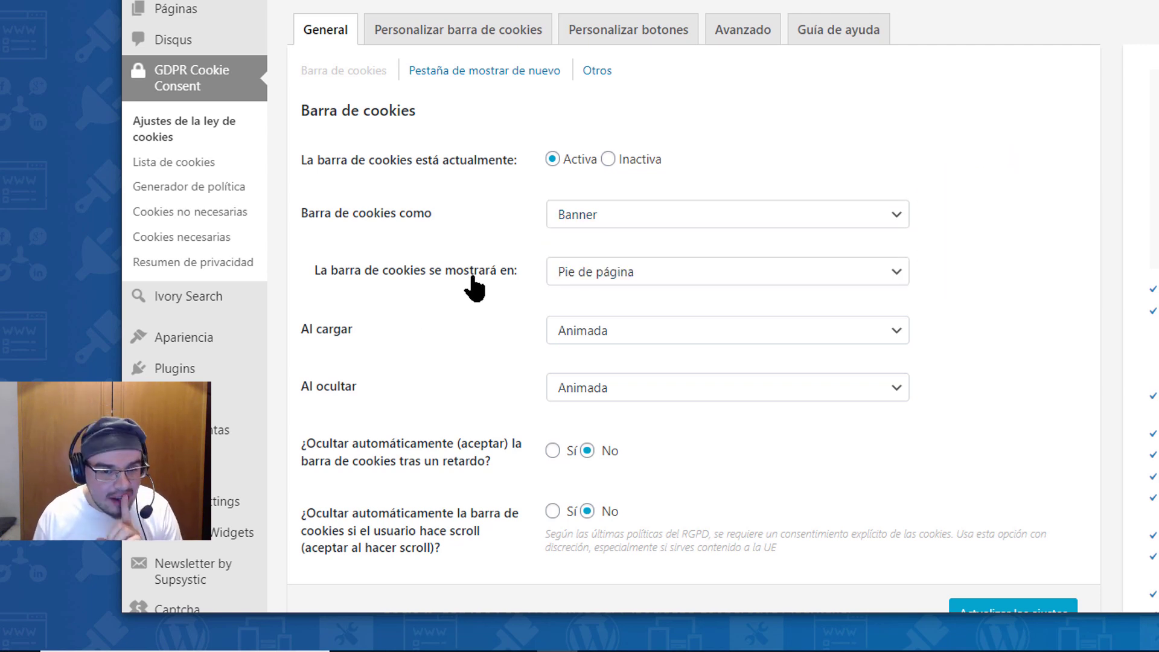
click(892, 276)
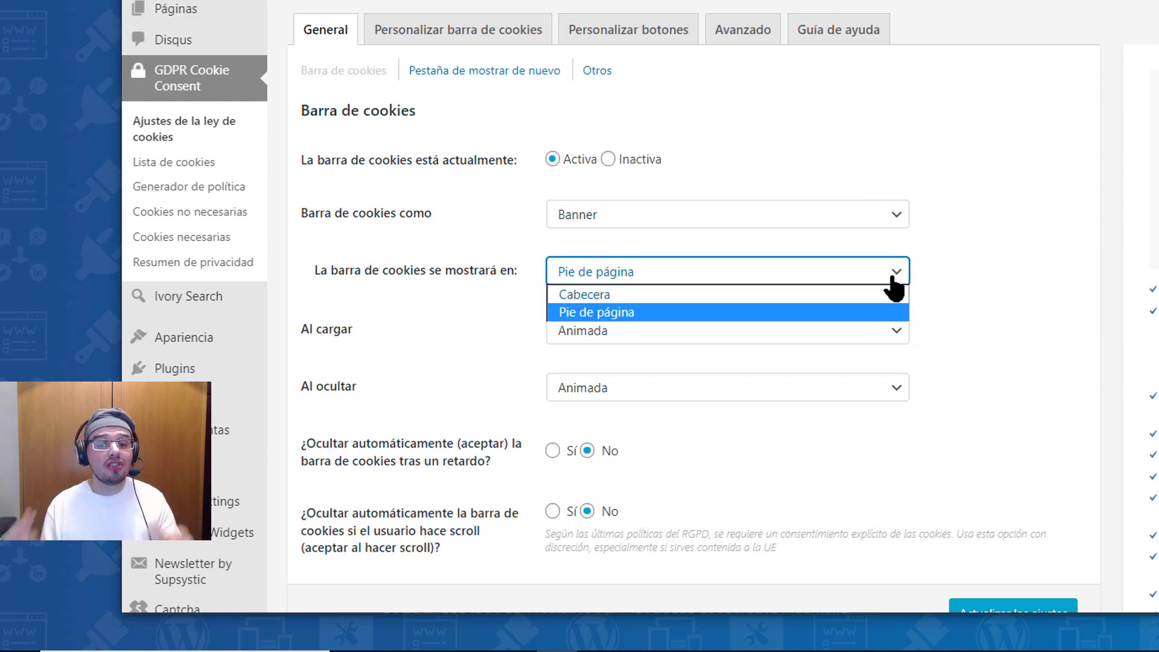
click(1012, 261)
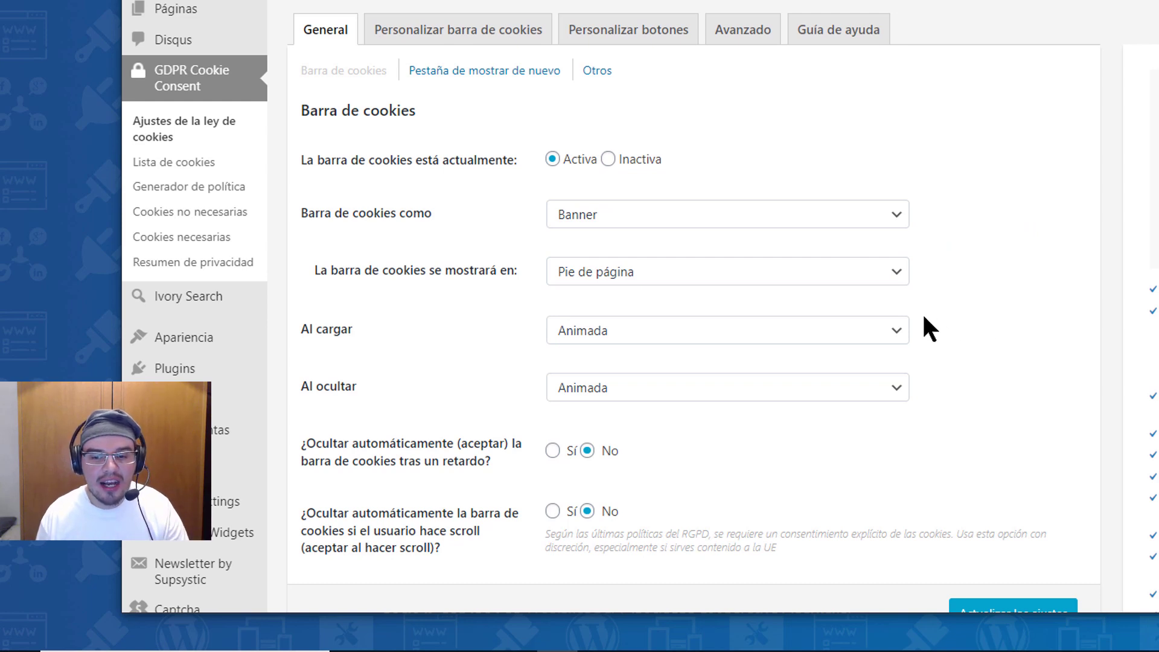
- Review the Al cargar and Al ocultar options and the cookie bar's automatic hiding settings, leaving the values as they are
click(893, 332)
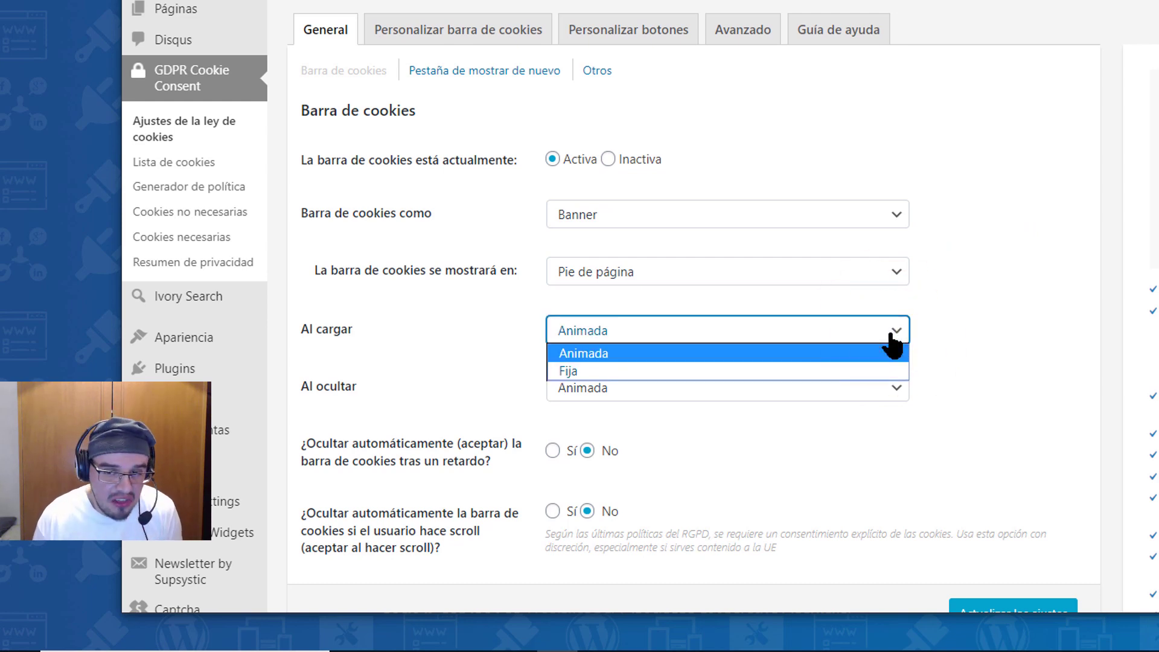
click(892, 336)
click(903, 390)
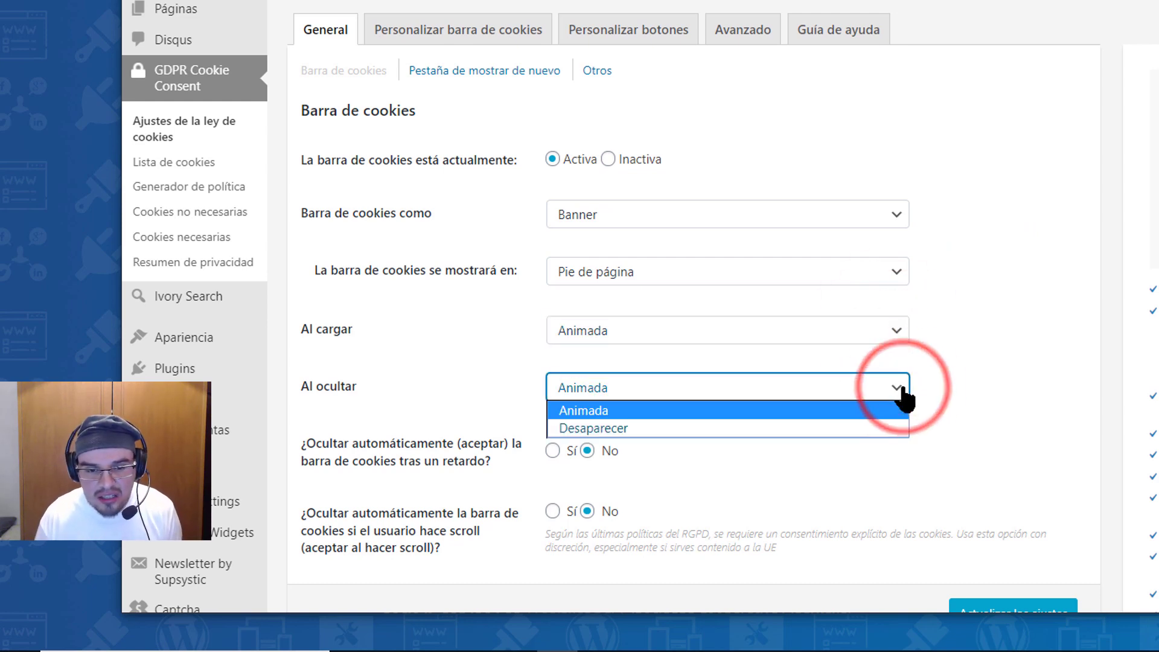
click(903, 389)
click(1008, 371)
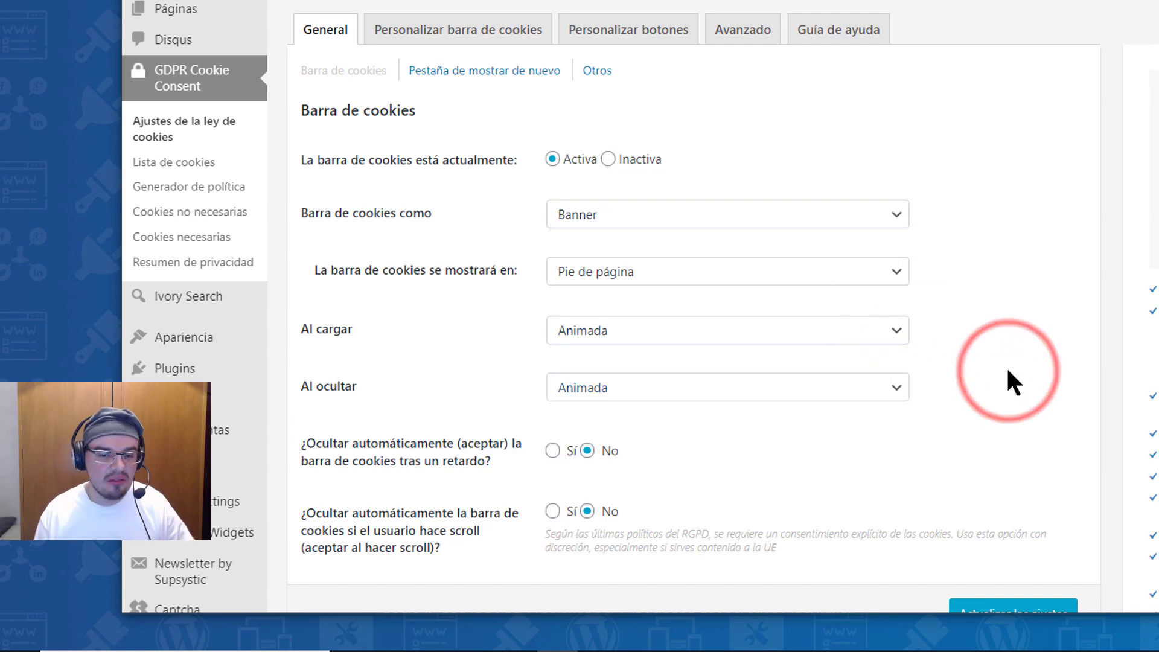
scroll(1012, 372, down, 3)
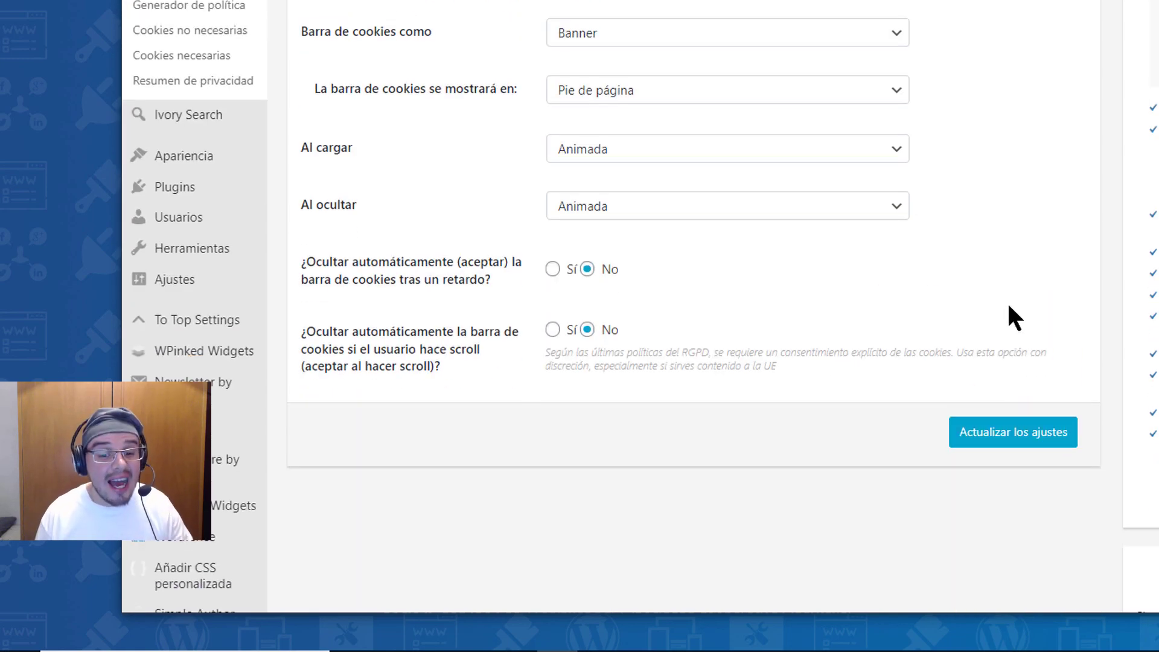
scroll(1002, 295, up, 1)
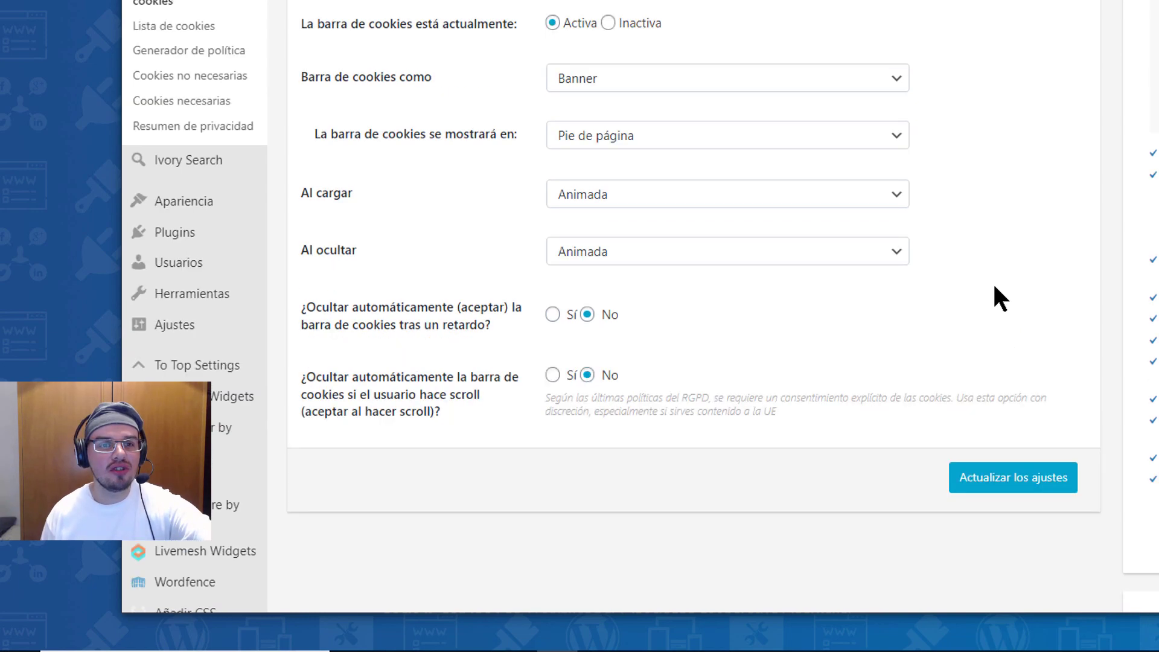
scroll(999, 299, up, 1)
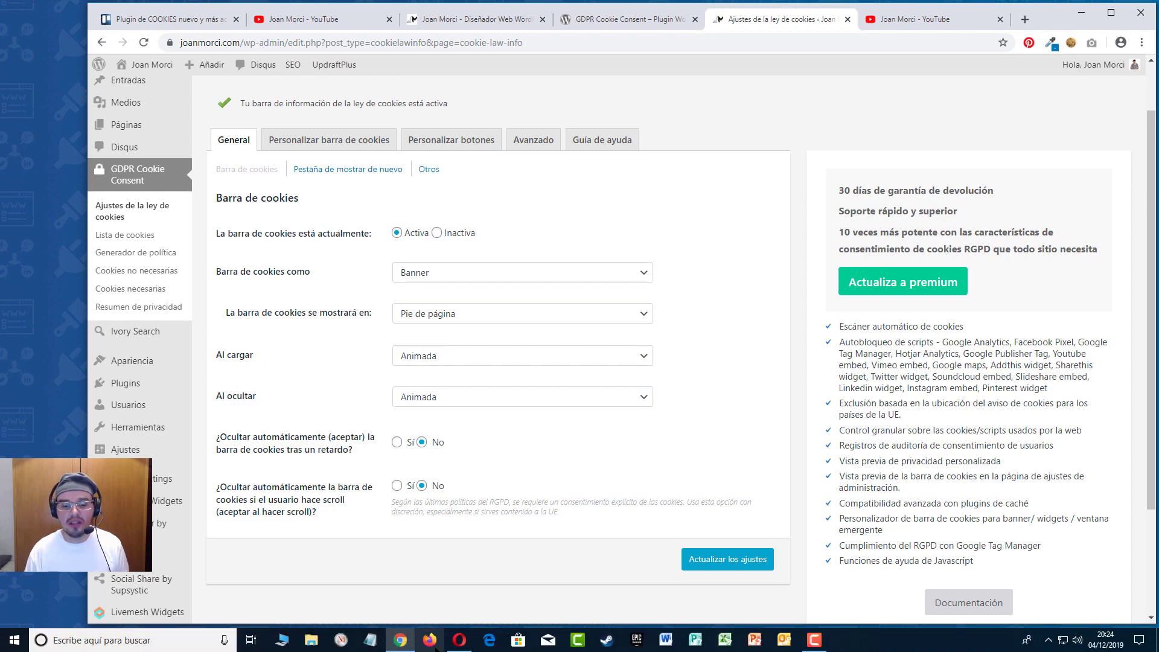
- Switch to Opera, close the Resumen de privacidad dialog and examine the cookie bar while scrolling through the privacy policy page
click(459, 640)
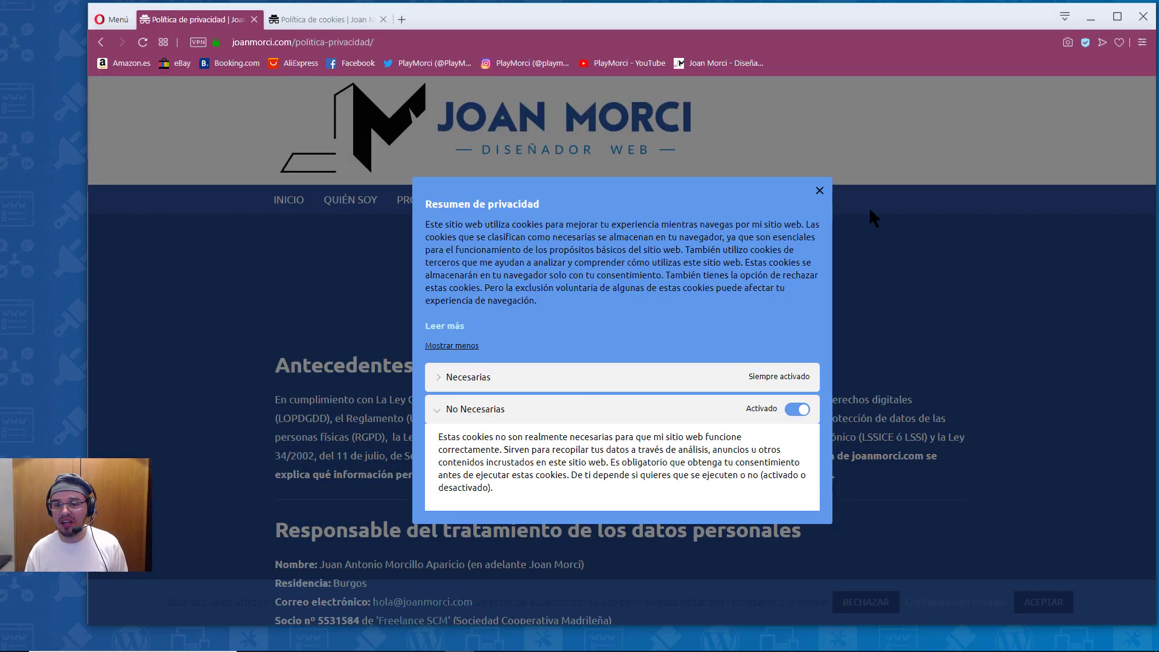
click(819, 190)
scroll(916, 386, down, 8)
scroll(915, 392, up, 10)
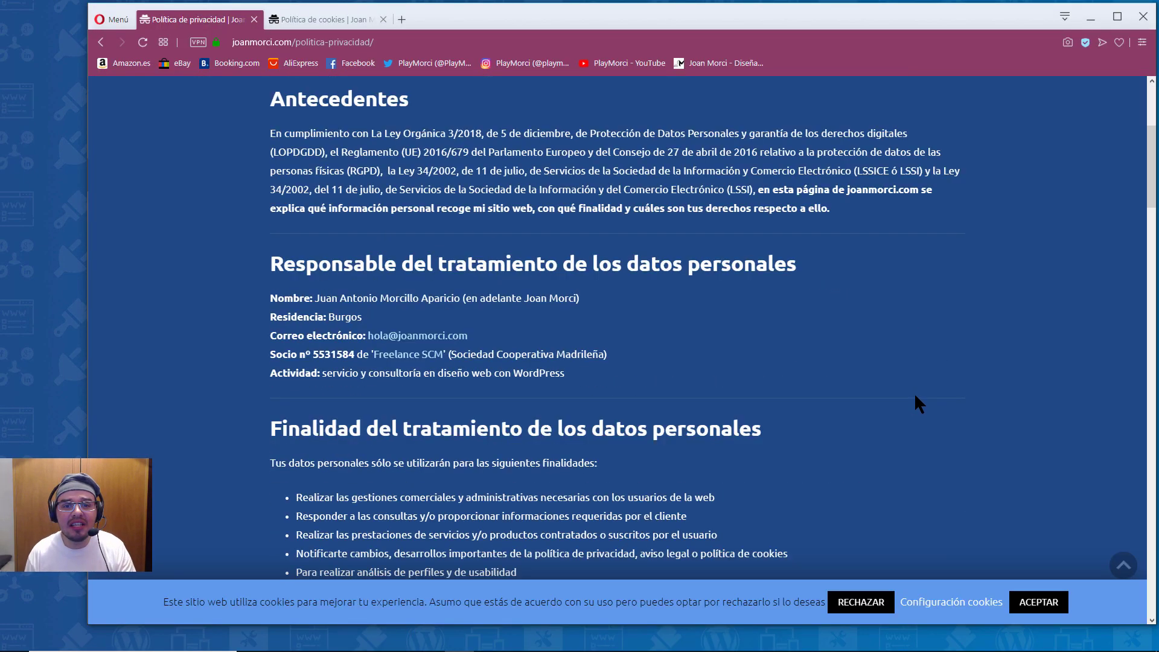
scroll(914, 392, down, 8)
scroll(917, 464, down, 7)
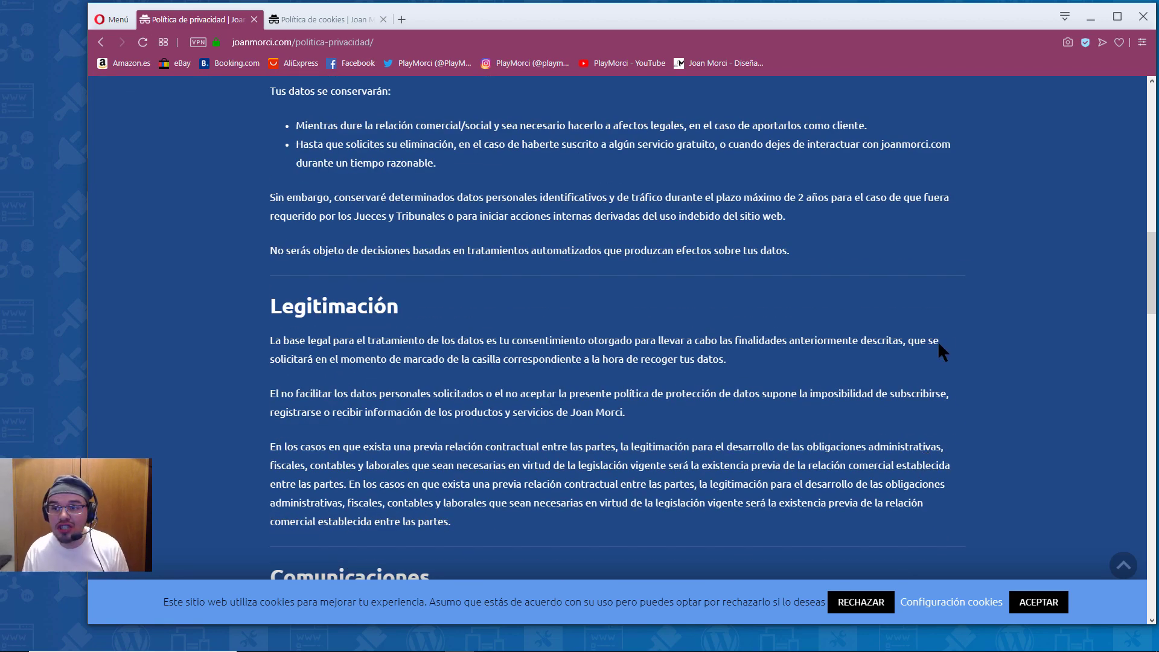
scroll(918, 362, up, 15)
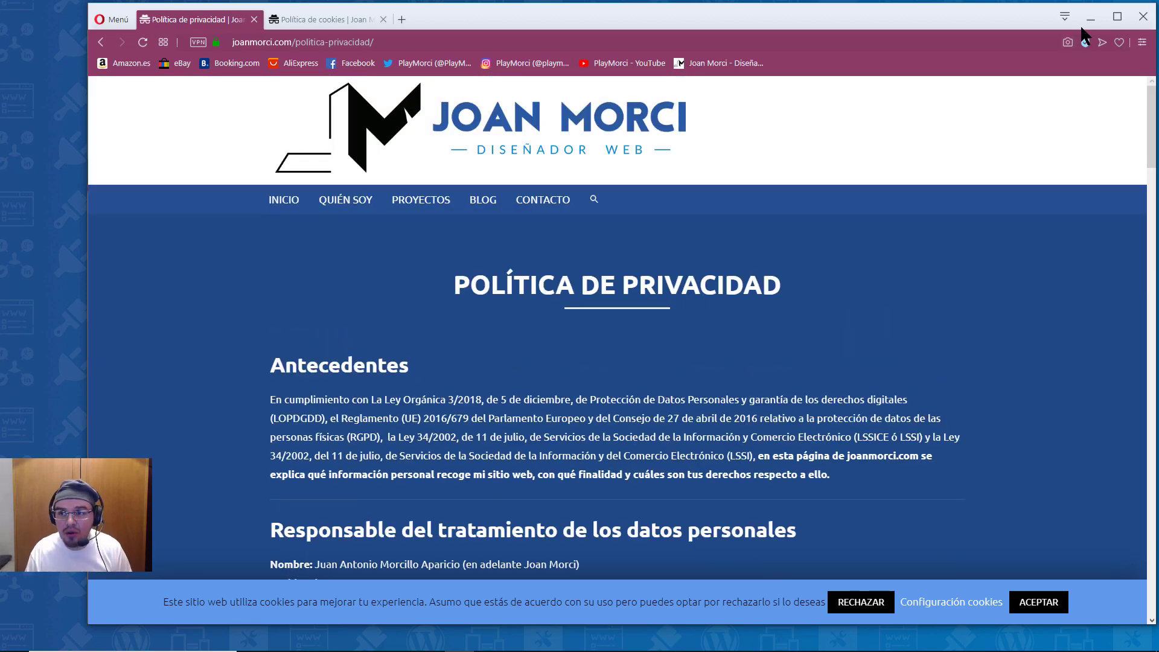
- Return to Chrome and show the Pestaña de mostrar de nuevo settings of the cookie bar
click(1091, 16)
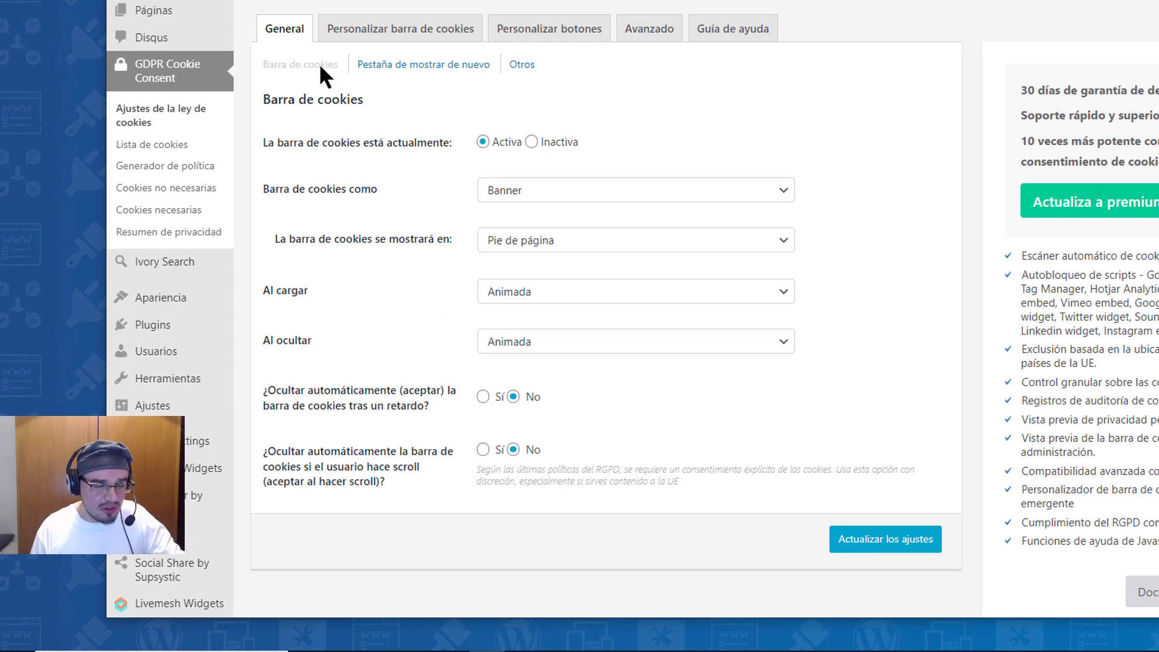
click(391, 65)
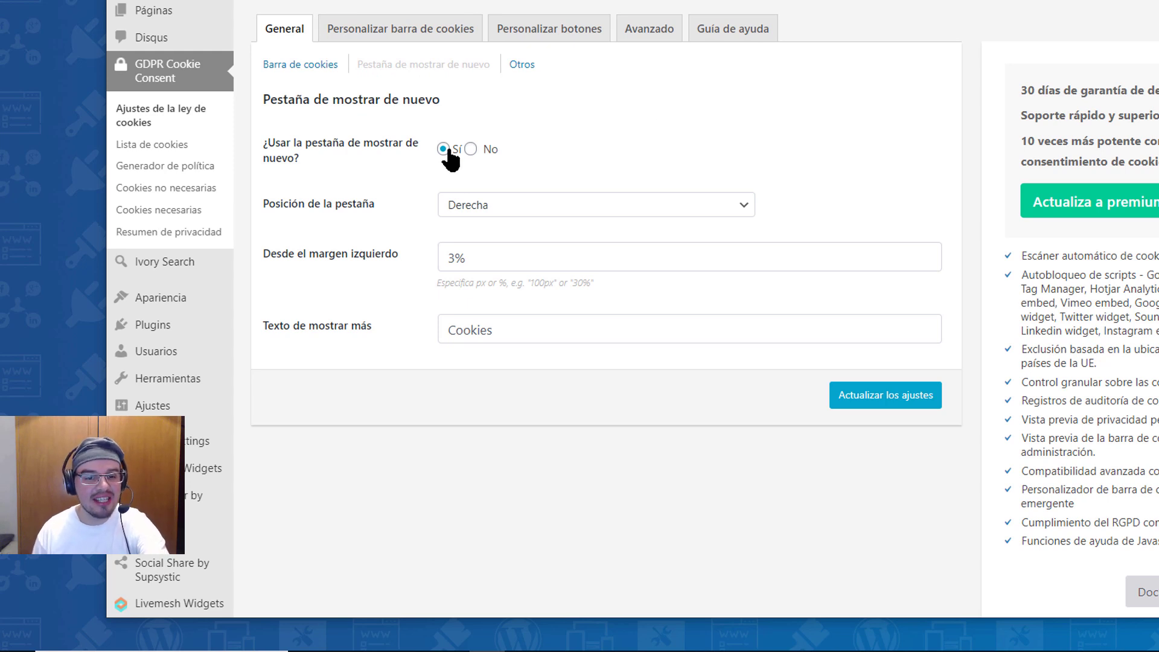
- Switch to Opera and accept the cookies in the bar on the Política de privacidad page
mouse_move(567, 649)
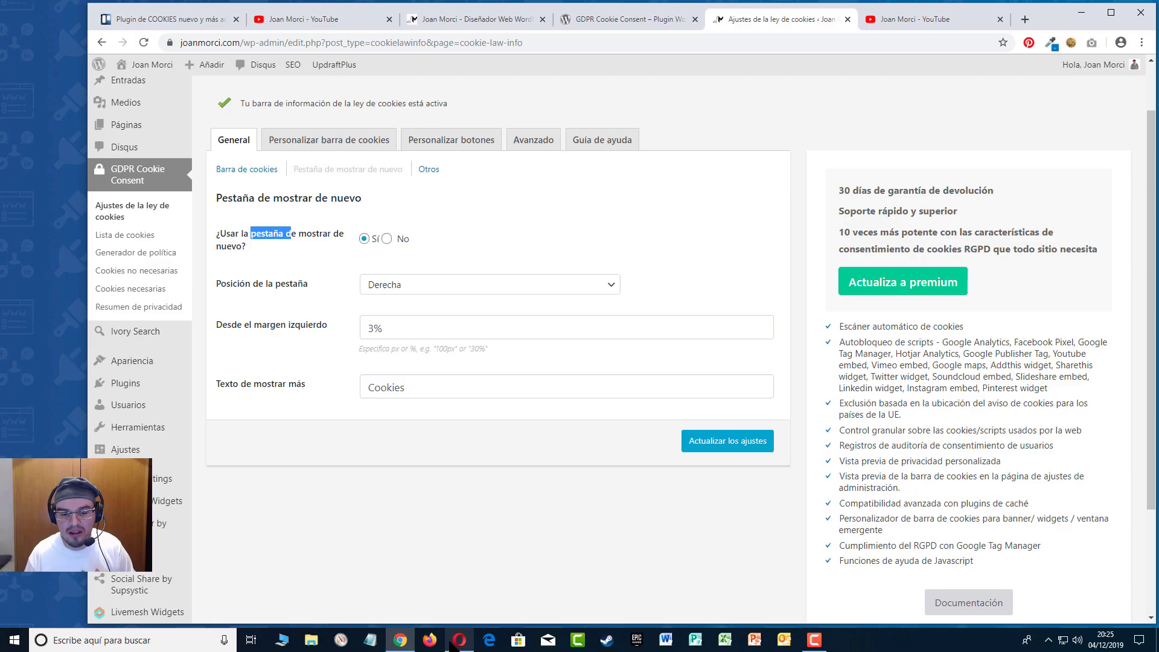
click(457, 641)
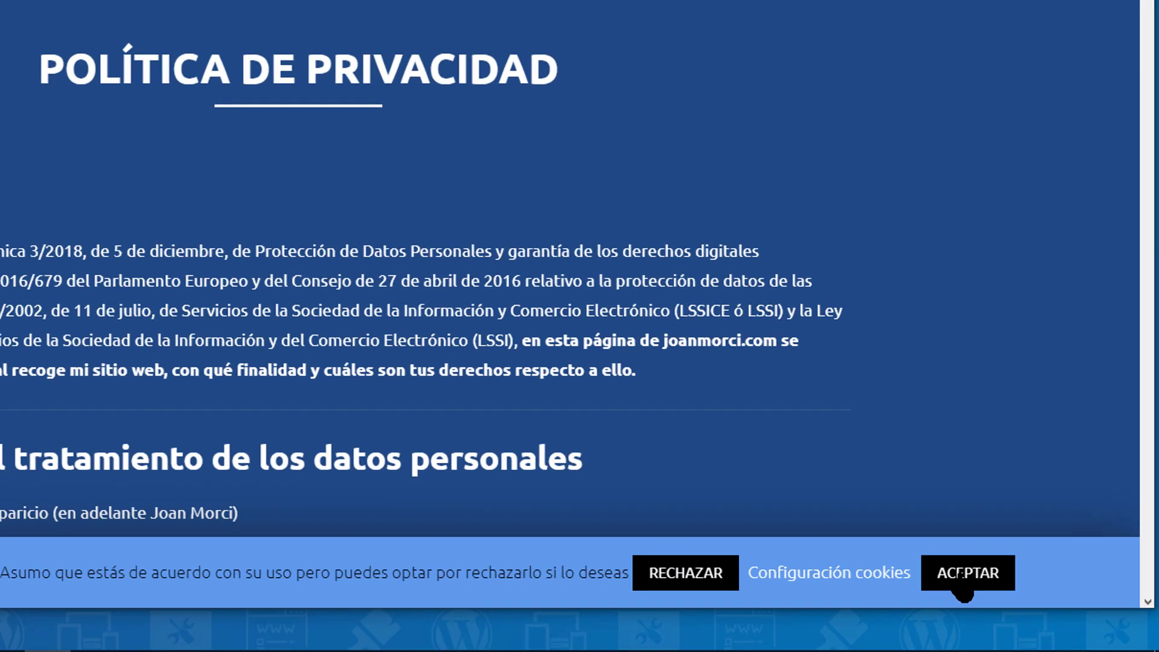
click(1033, 603)
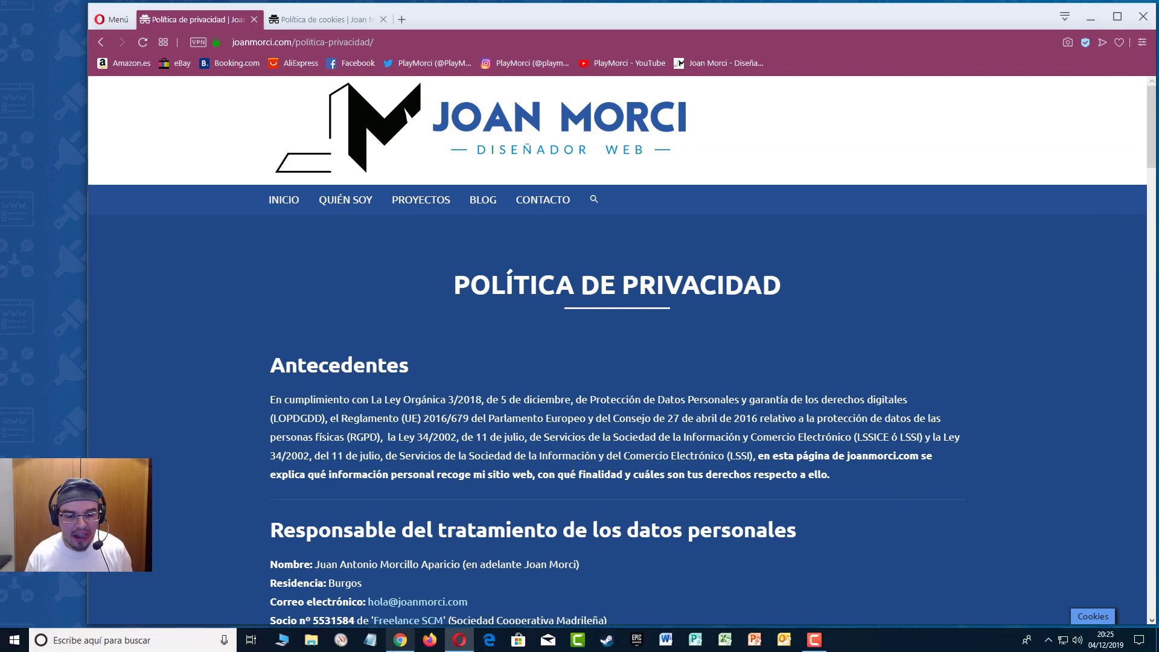
- Switch to Chrome, review the Otros reload options and show the settings for customizing the cookie bar
click(400, 640)
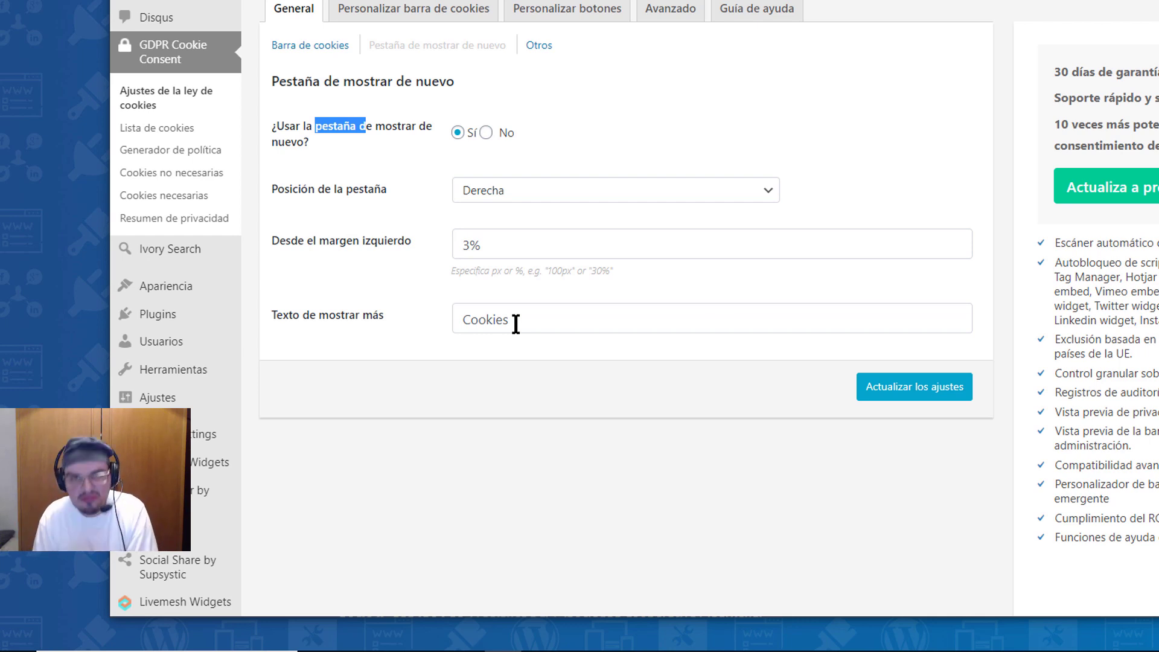
click(539, 43)
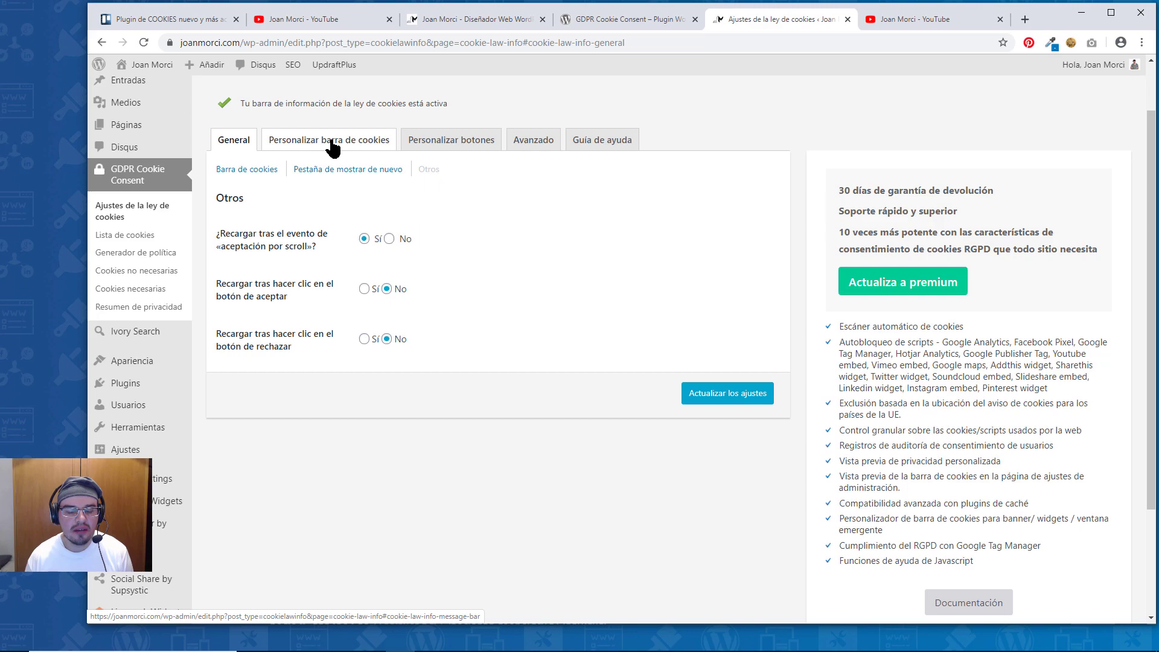
click(420, 13)
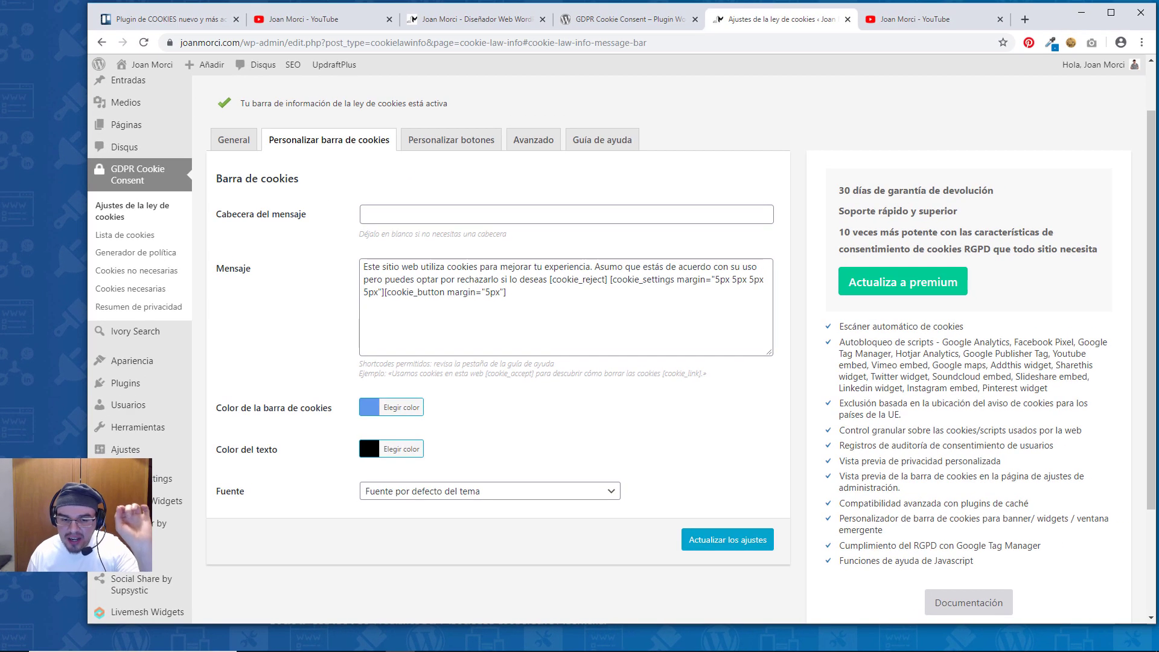
- Switch to Opera and reopen the cookie bar from the Cookies tab on the Política de privacidad page
click(459, 640)
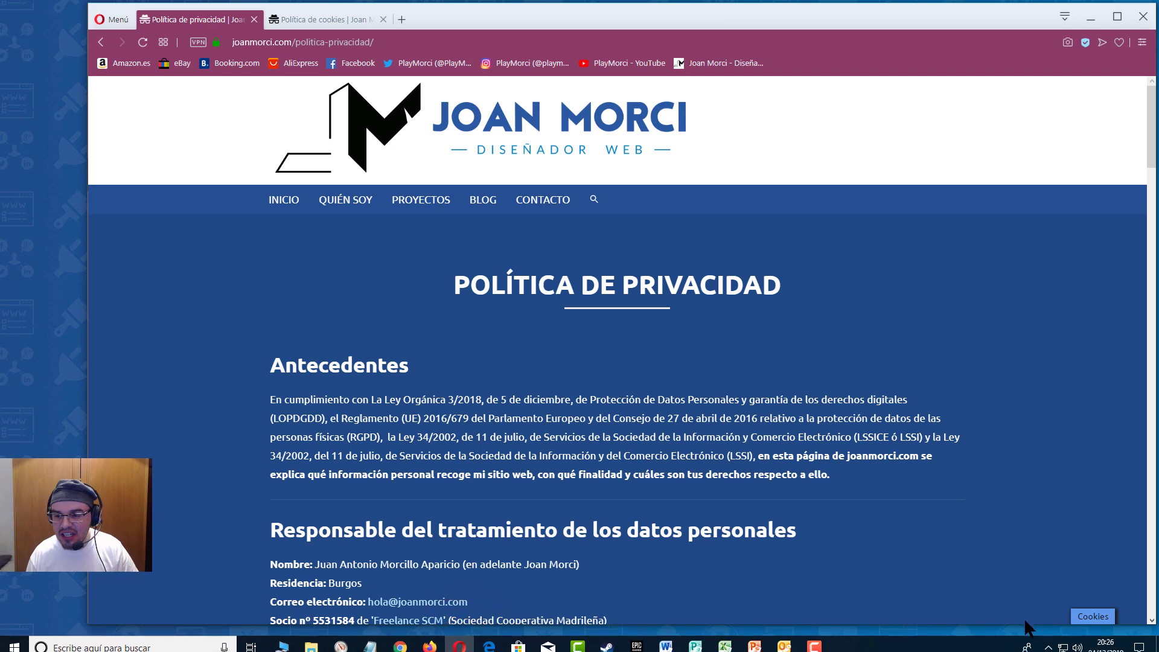
click(1094, 618)
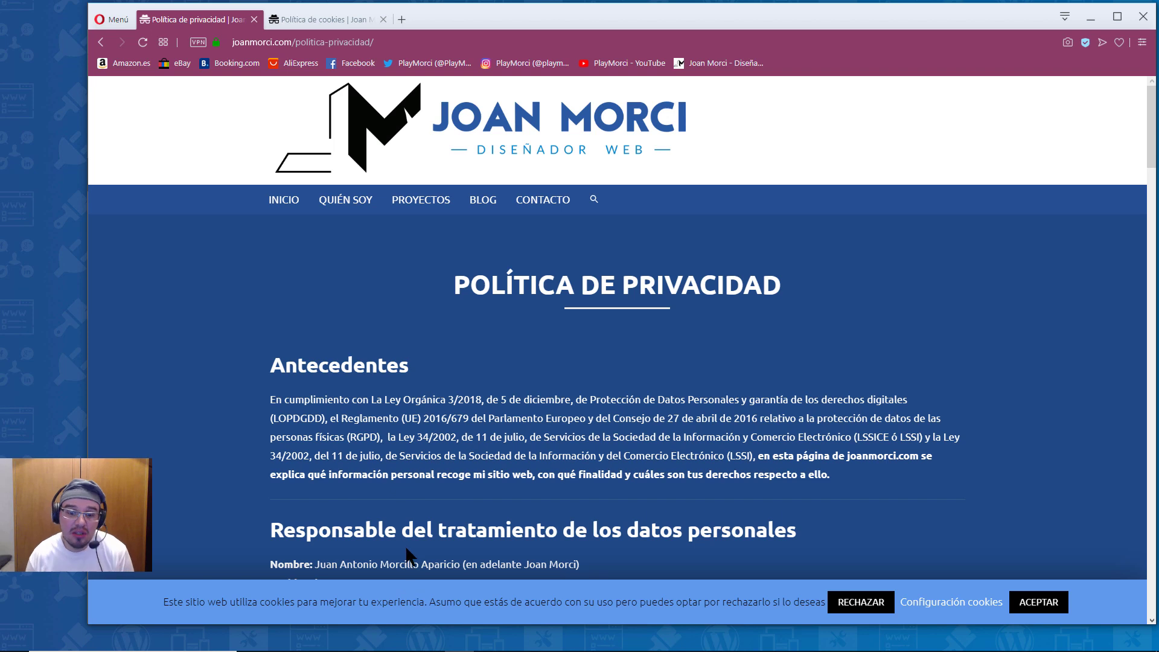
mouse_move(475, 645)
mouse_move(401, 648)
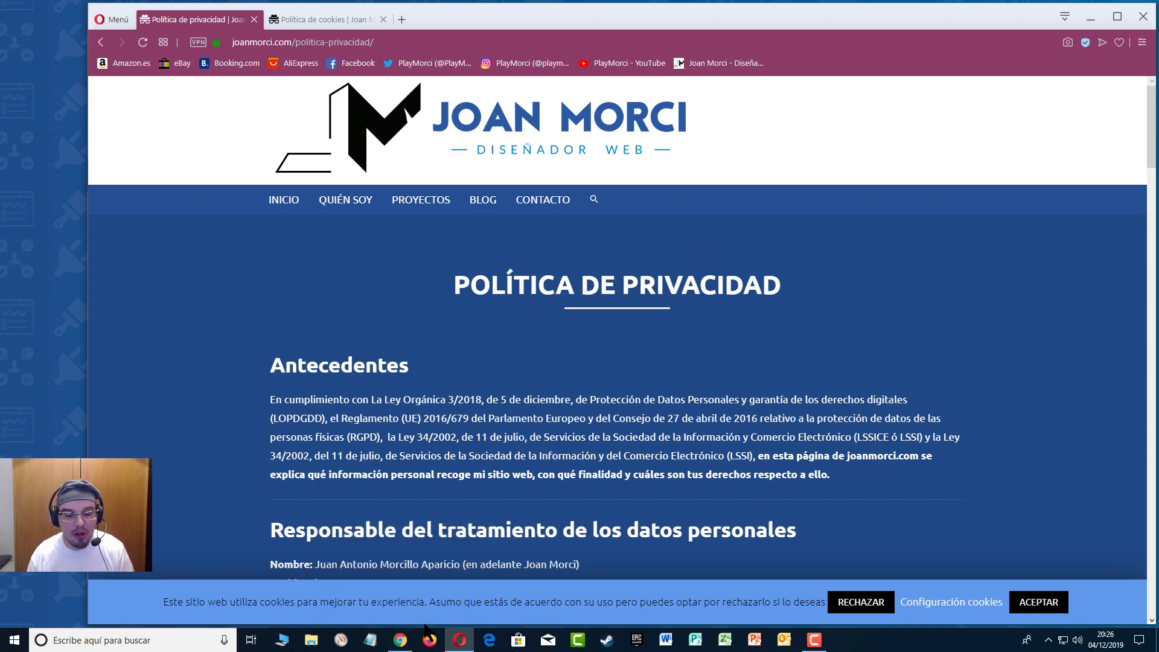
- Return to Chrome and examine the help guide's shortcodes for the cookie bar, button margins and other pages
click(399, 643)
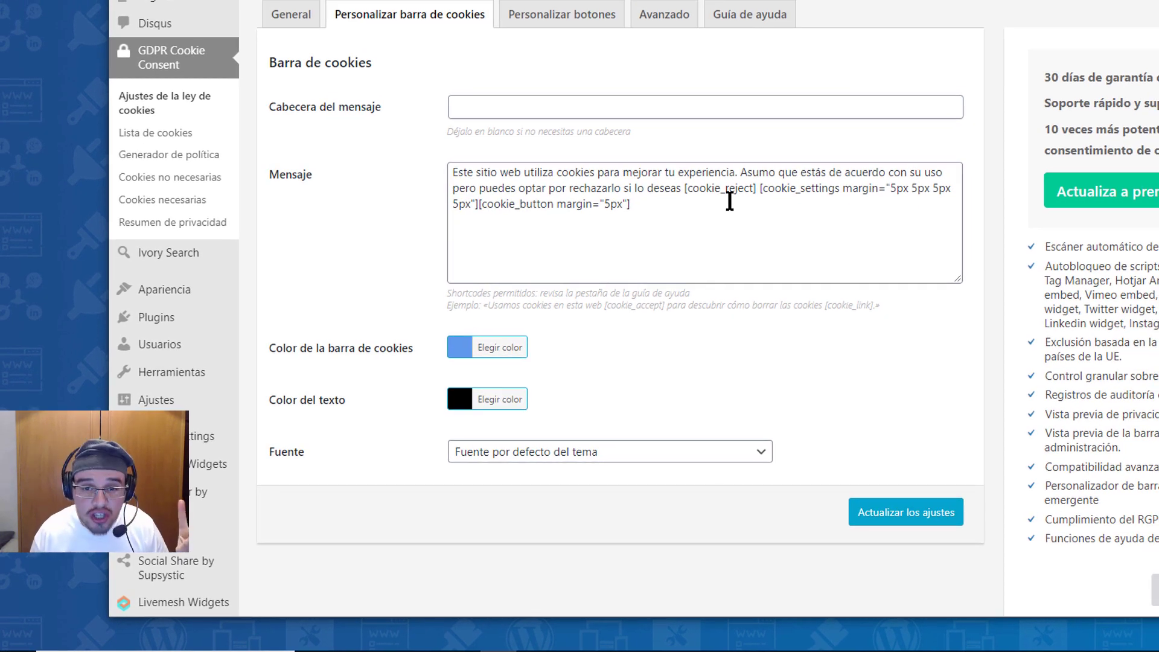
click(759, 25)
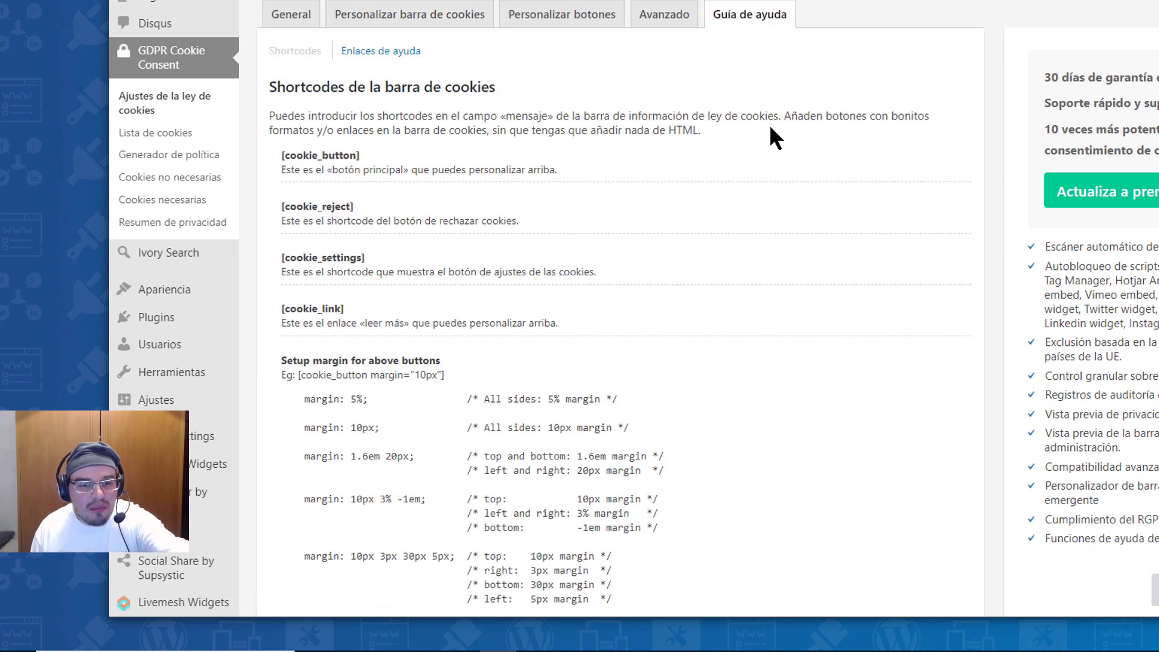
scroll(770, 128, down, 8)
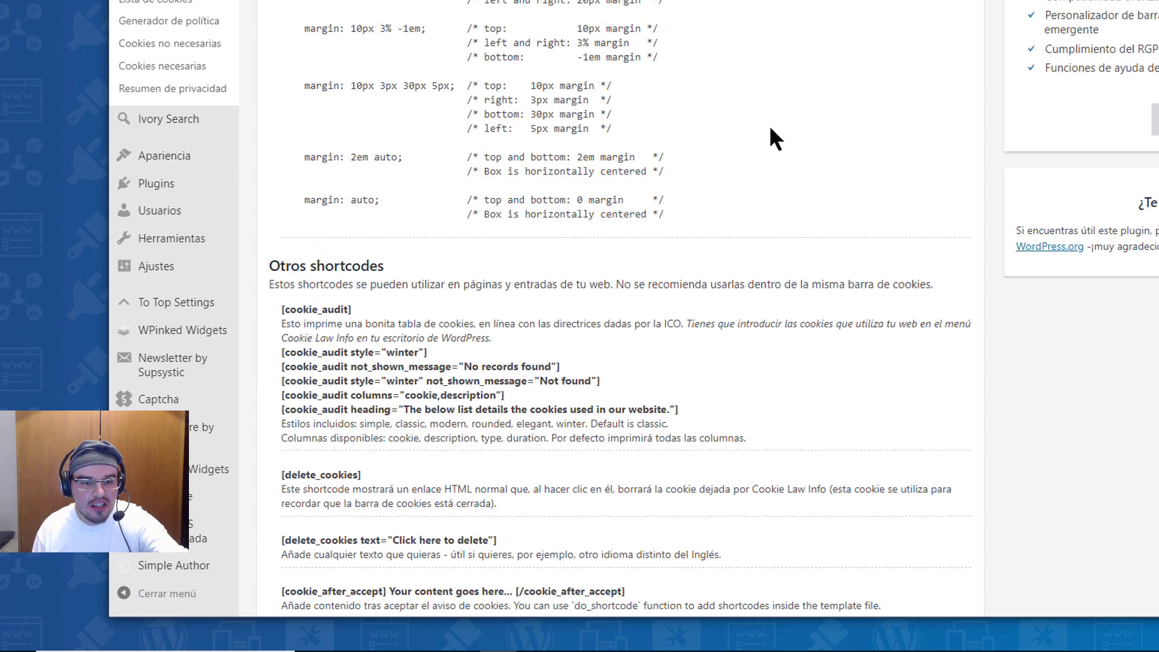
scroll(770, 128, down, 2)
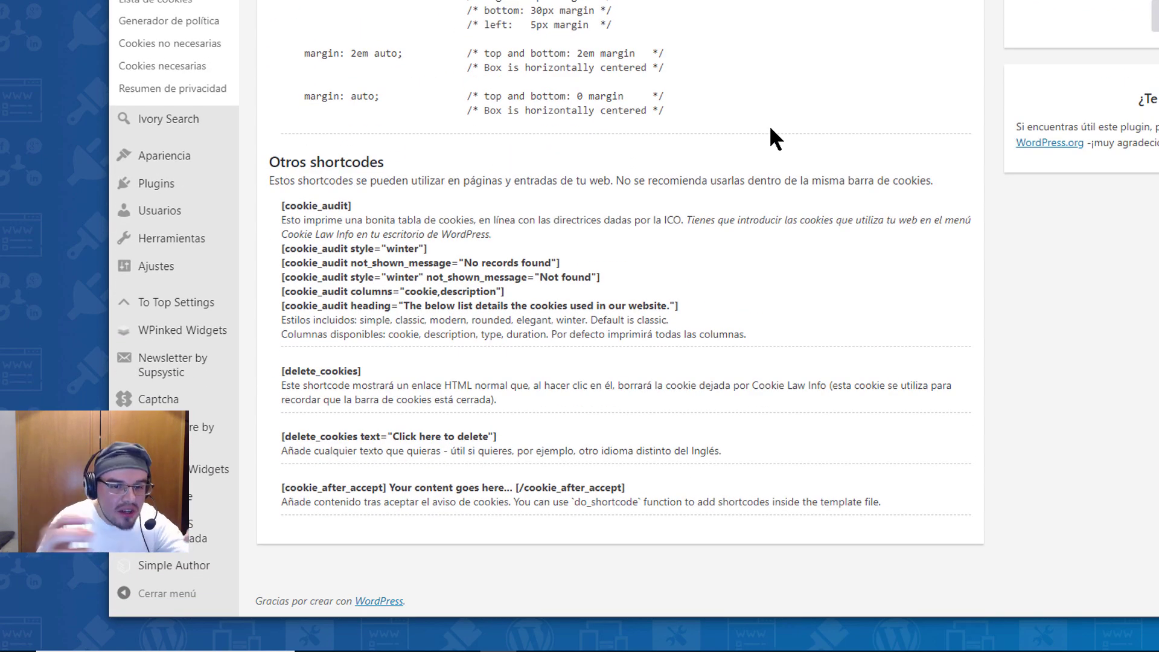
scroll(729, 137, up, 10)
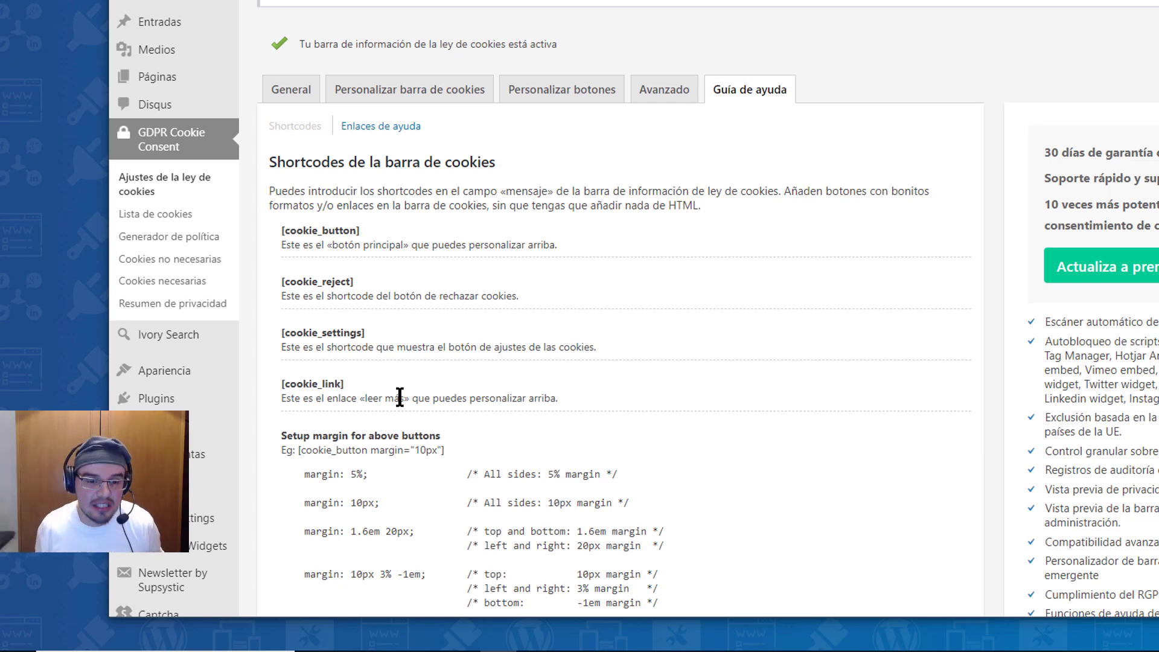
scroll(380, 393, up, 1)
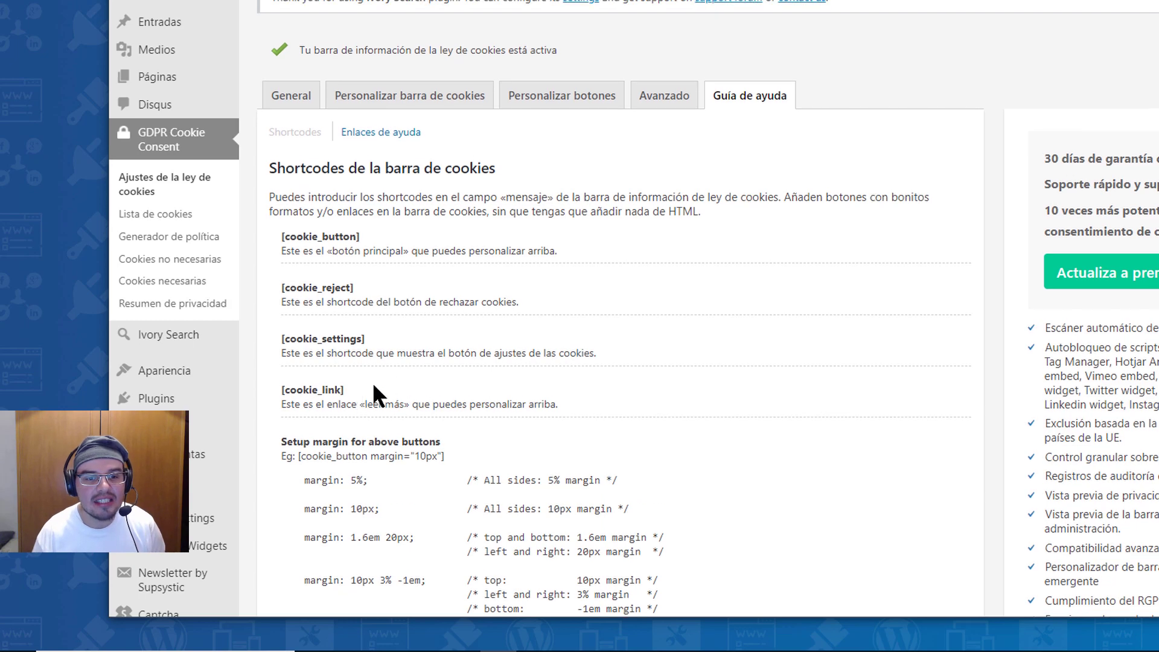
- View the Enlaces de ayuda and the Avanzado reset option, and return to the cookie bar customization settings
click(379, 130)
click(671, 98)
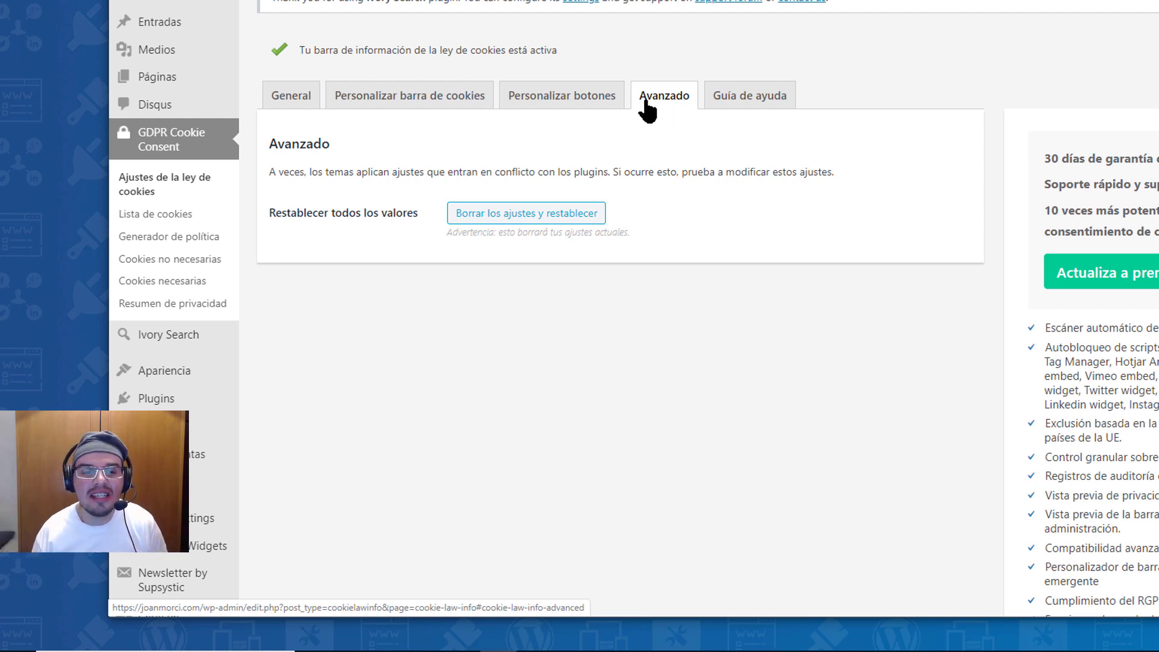
click(359, 96)
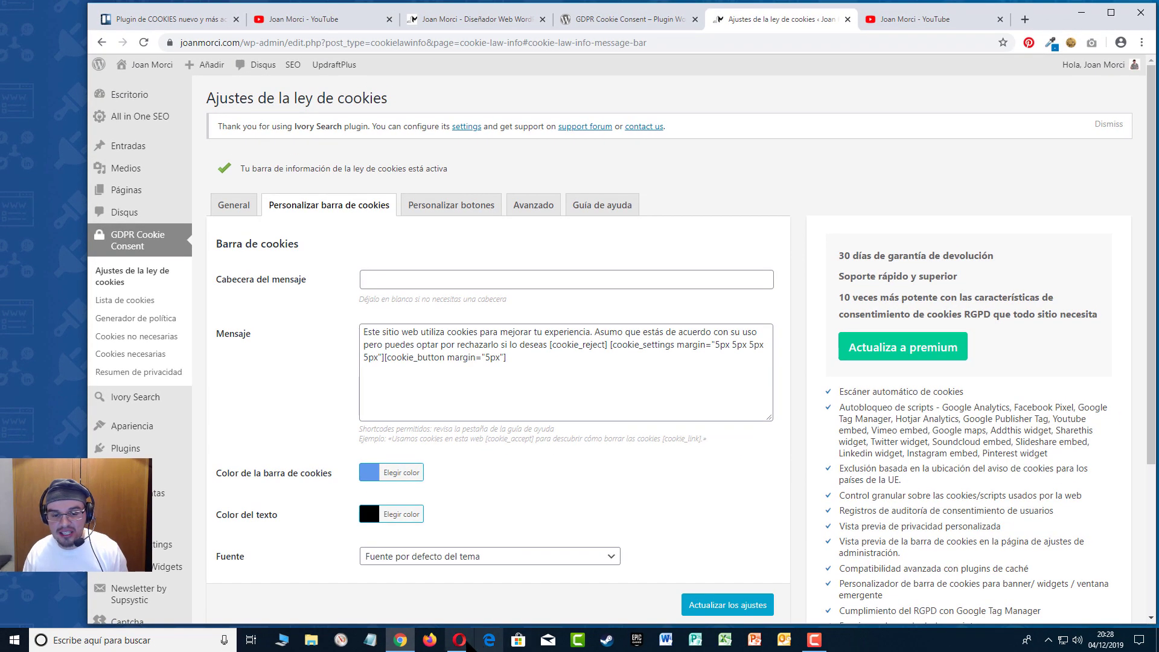
- Compare the live cookie bar in Opera with its customization settings in Chrome, and update the settings
click(459, 641)
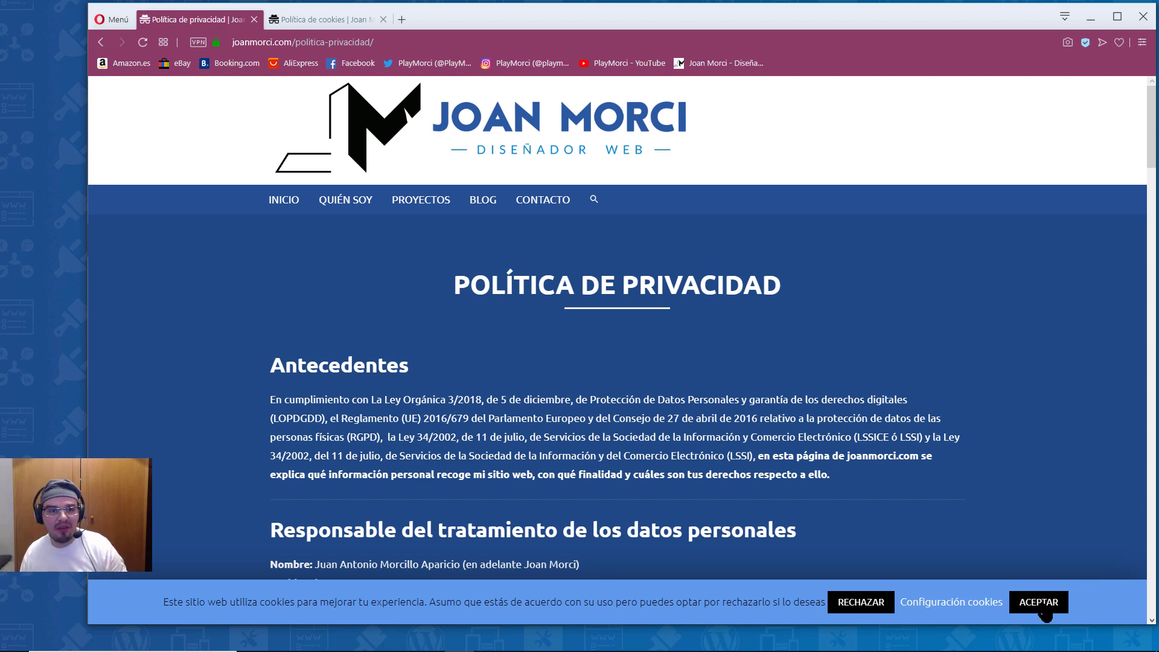
mouse_move(518, 649)
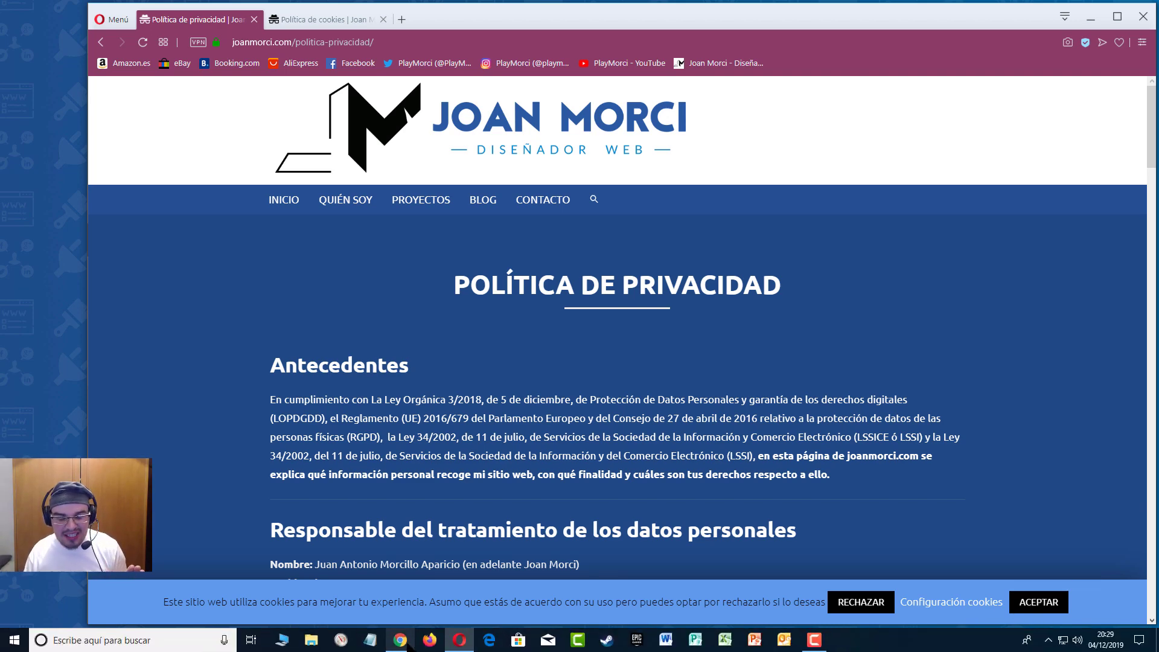
click(408, 646)
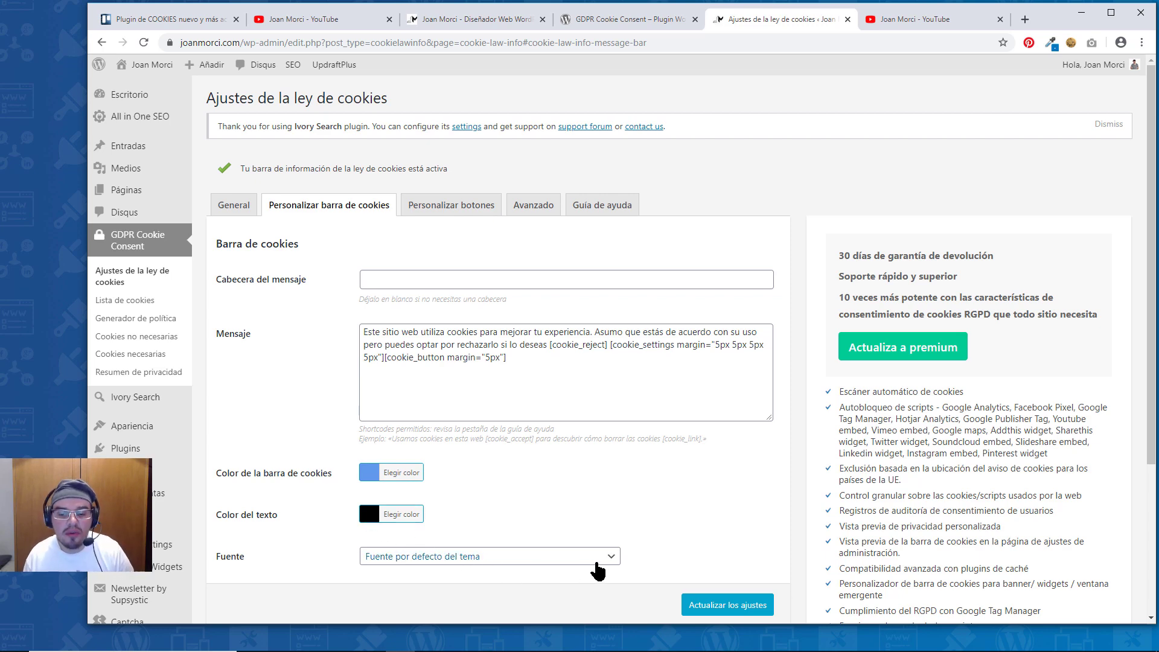
scroll(598, 563, down, 2)
click(719, 475)
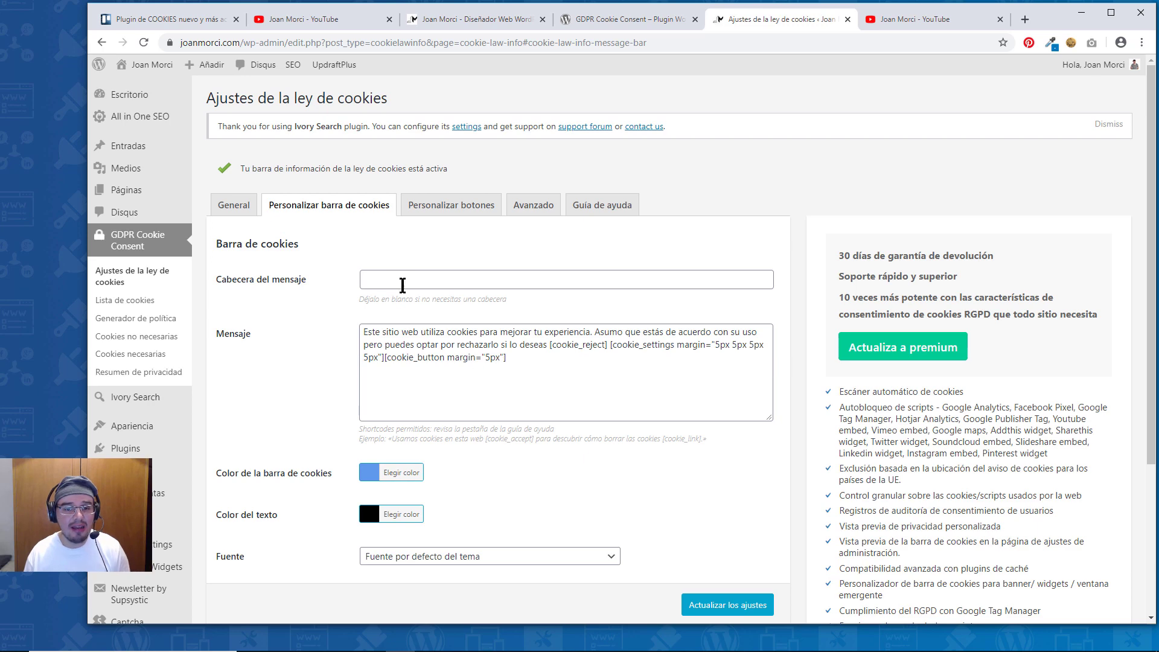
- Review the accept, reject, settings and read-more button options, trying Botón for the settings button and restoring Enlace
click(445, 206)
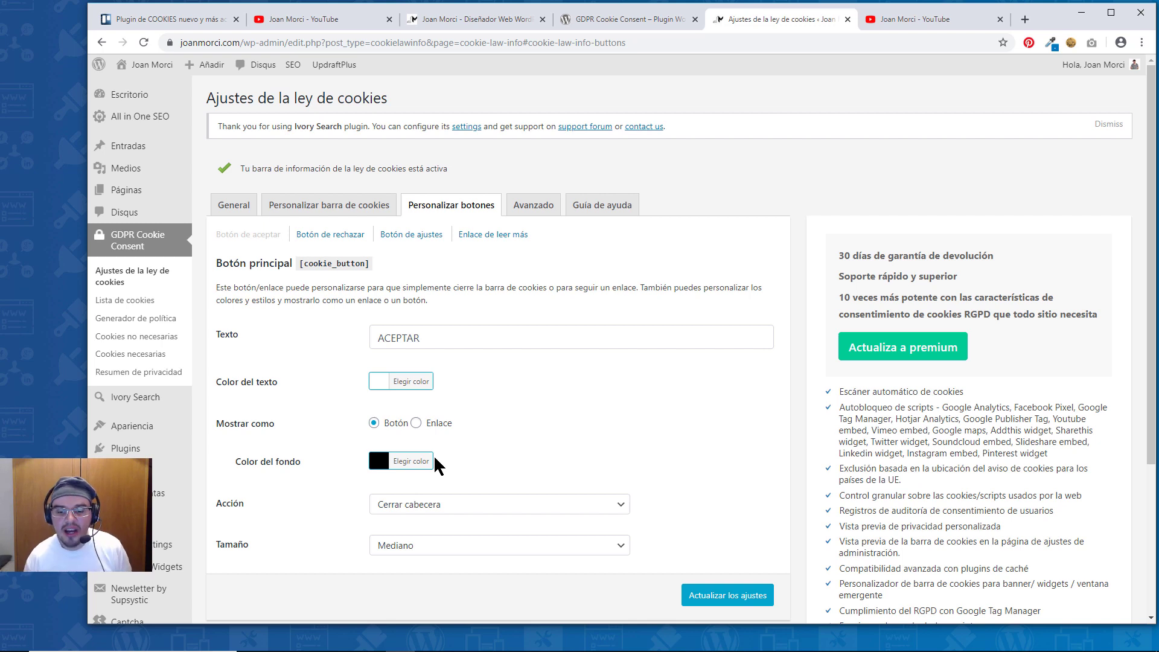
click(324, 239)
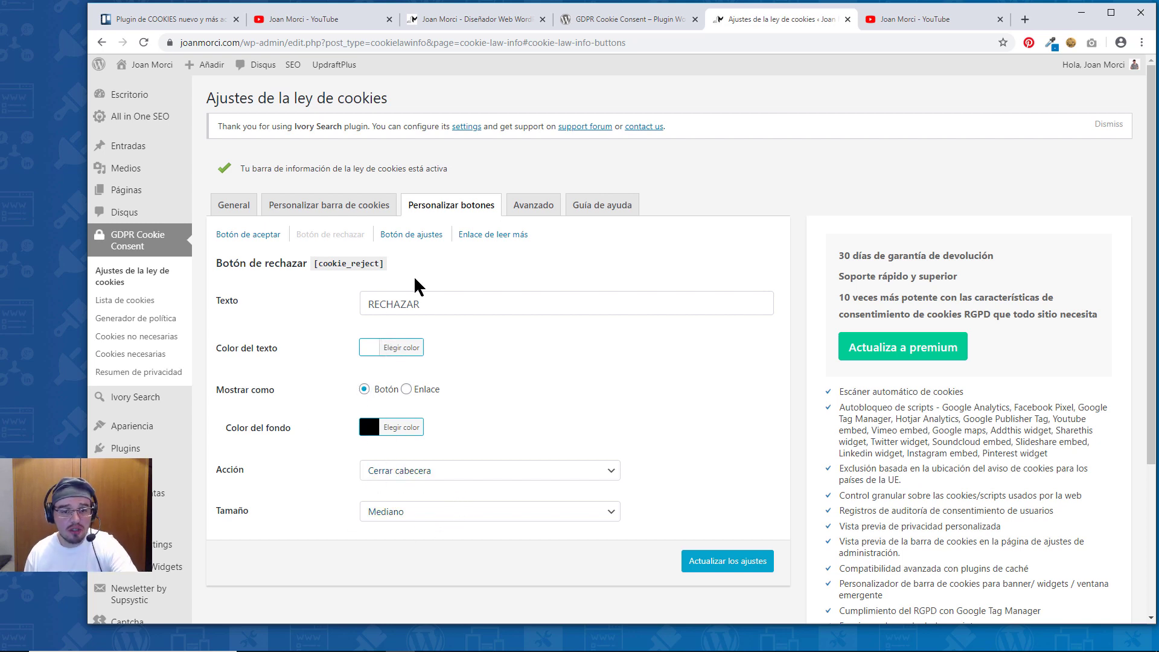
click(423, 235)
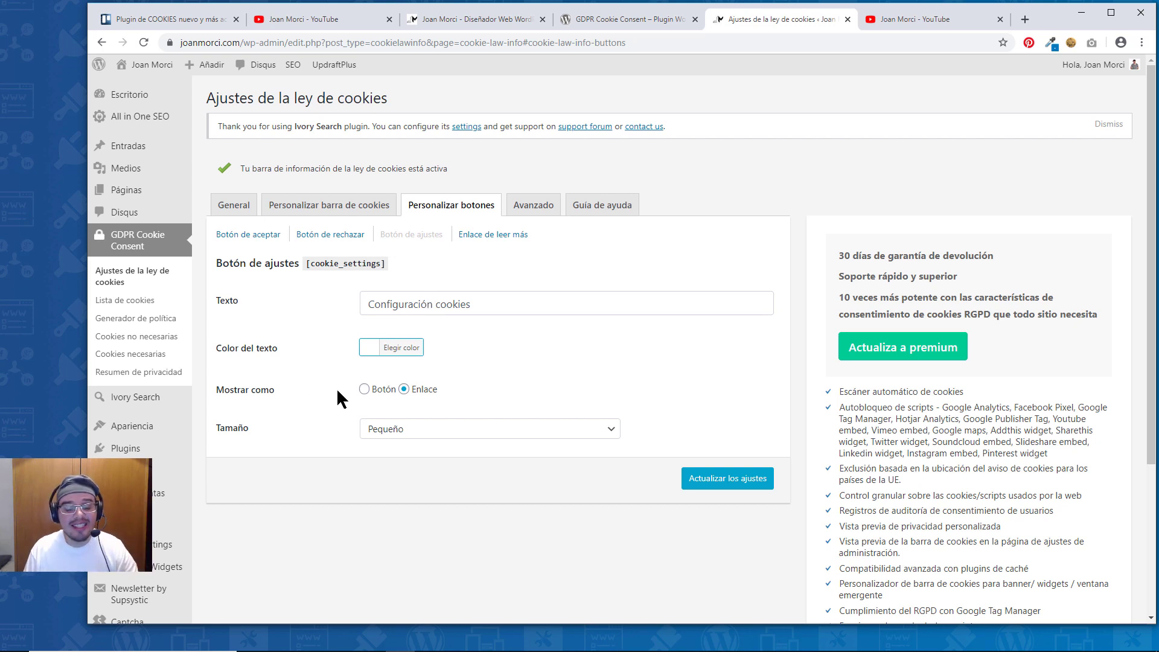
click(364, 389)
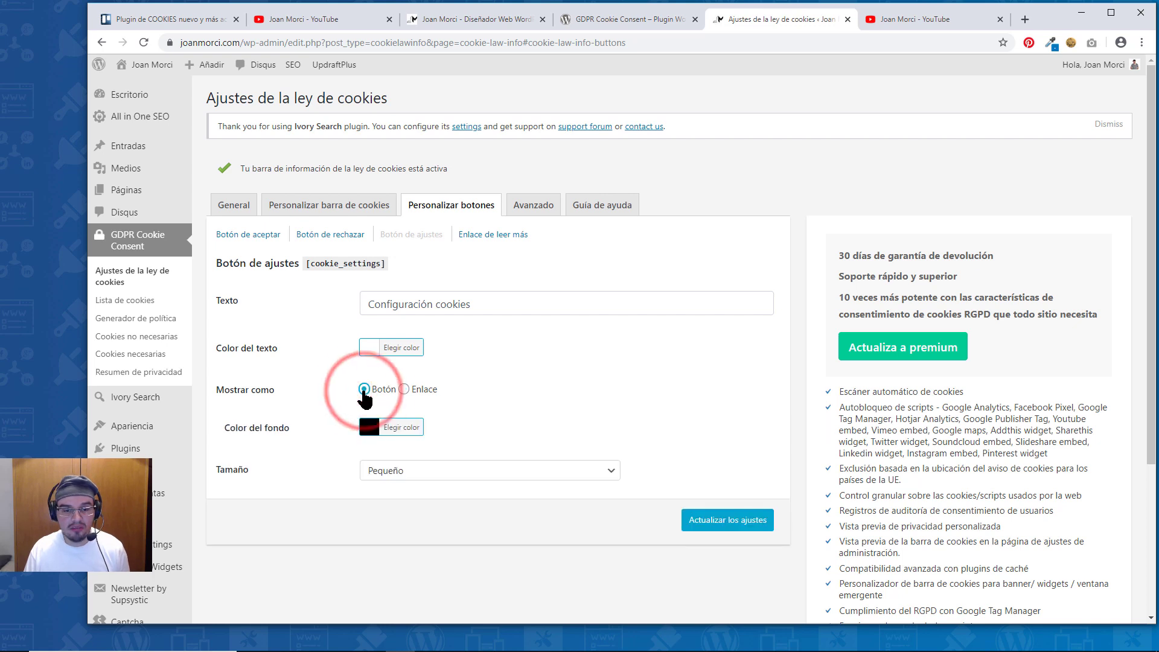
click(404, 389)
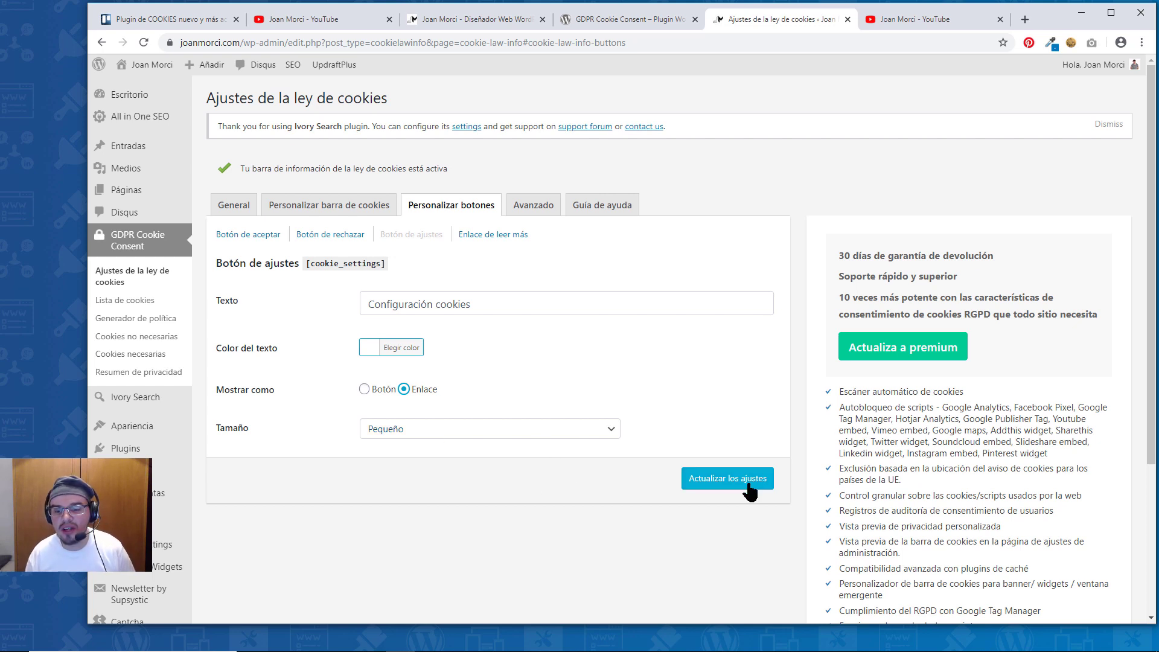
click(510, 235)
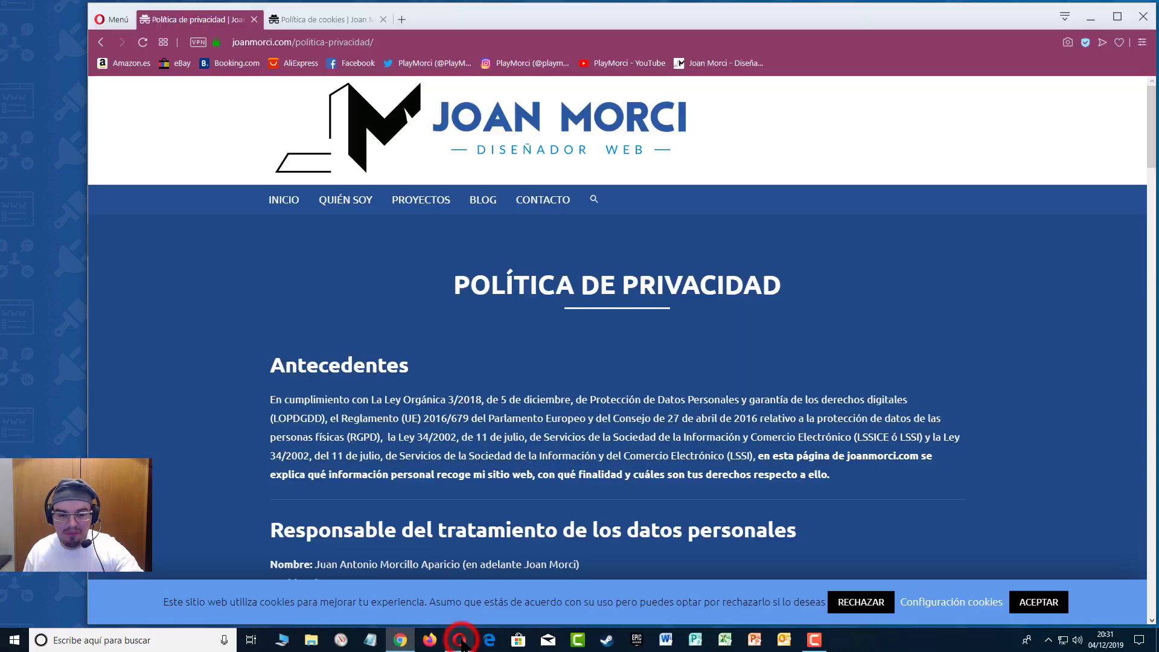
- Switch to Opera, open the cookie configuration dialog, inspect the No Necesarias category and expand the full privacy summary
click(461, 640)
click(930, 602)
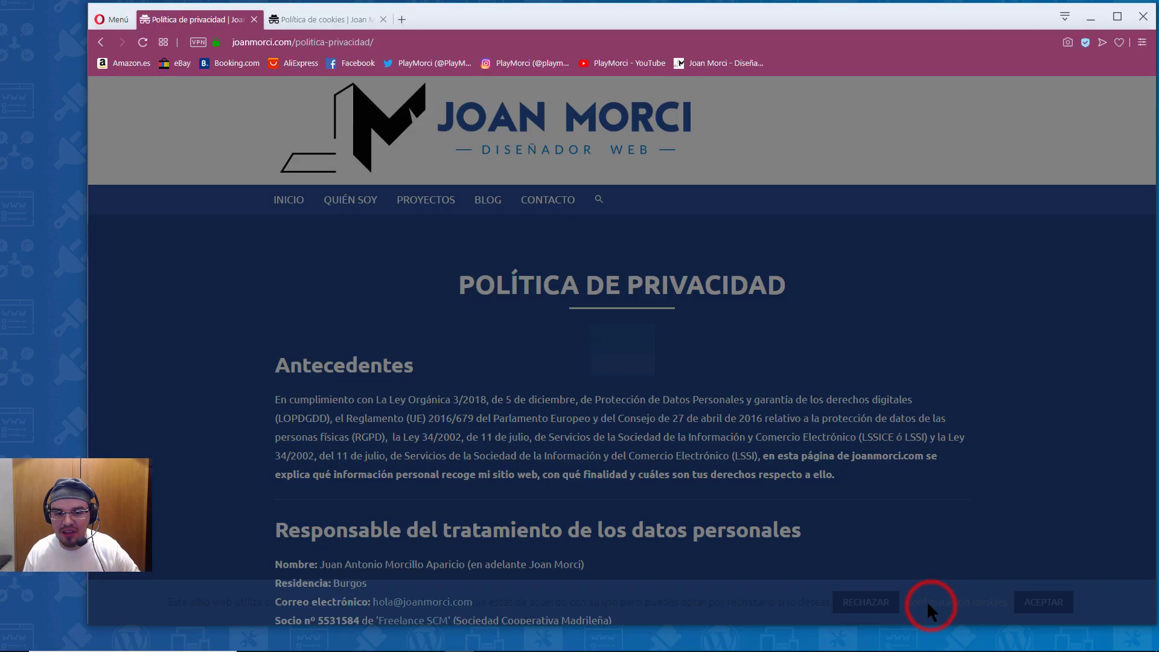
click(467, 346)
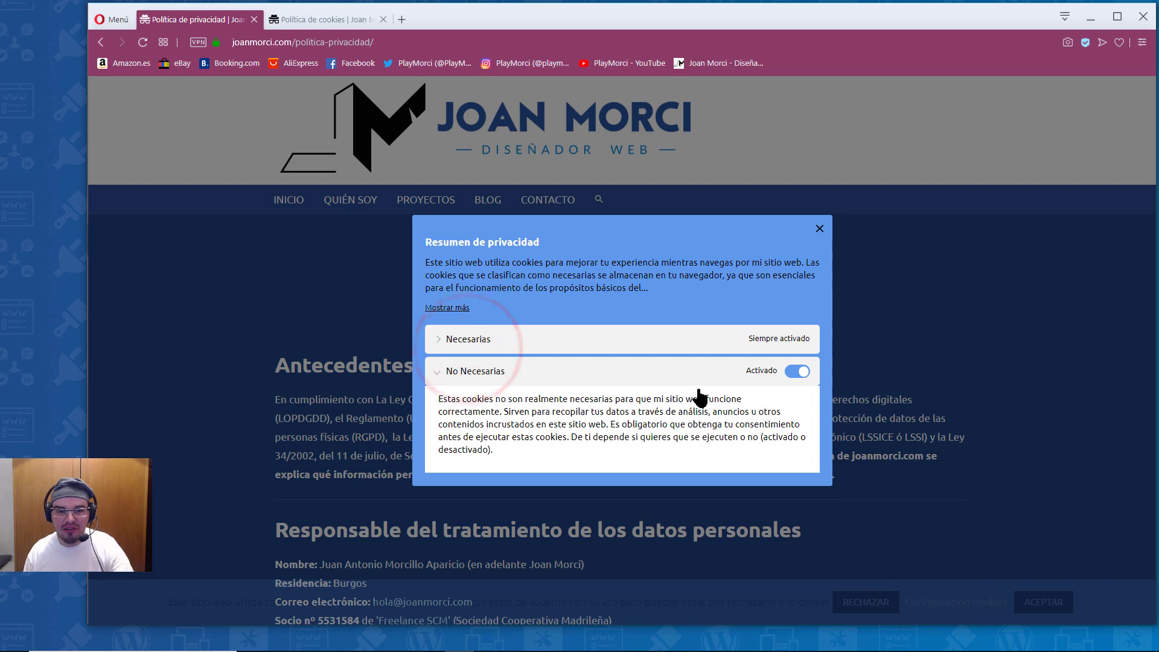
click(470, 371)
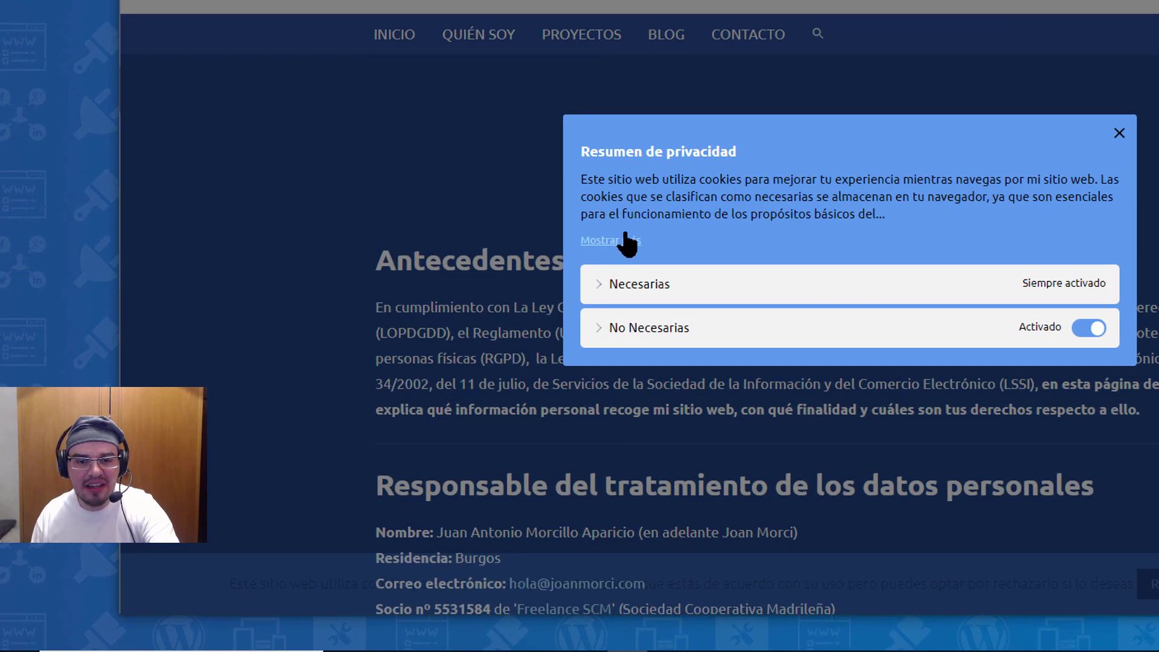
click(500, 321)
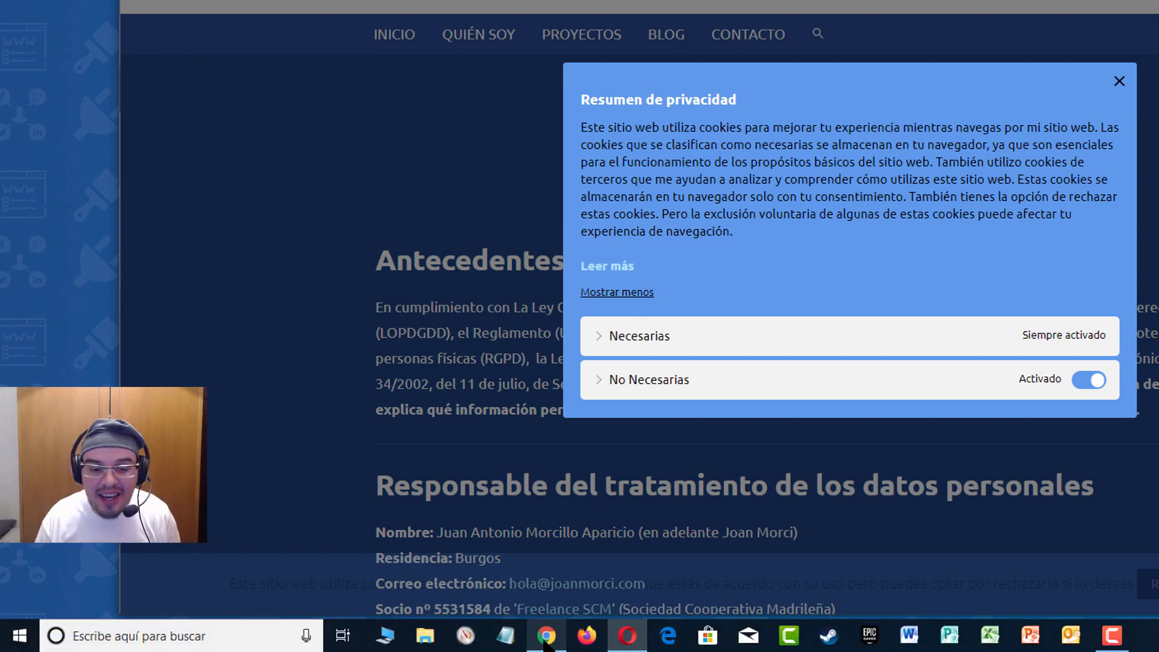
- Return to Chrome and review the Enlace de leer más settings, checking the Página choices and restoring the URL option
click(545, 640)
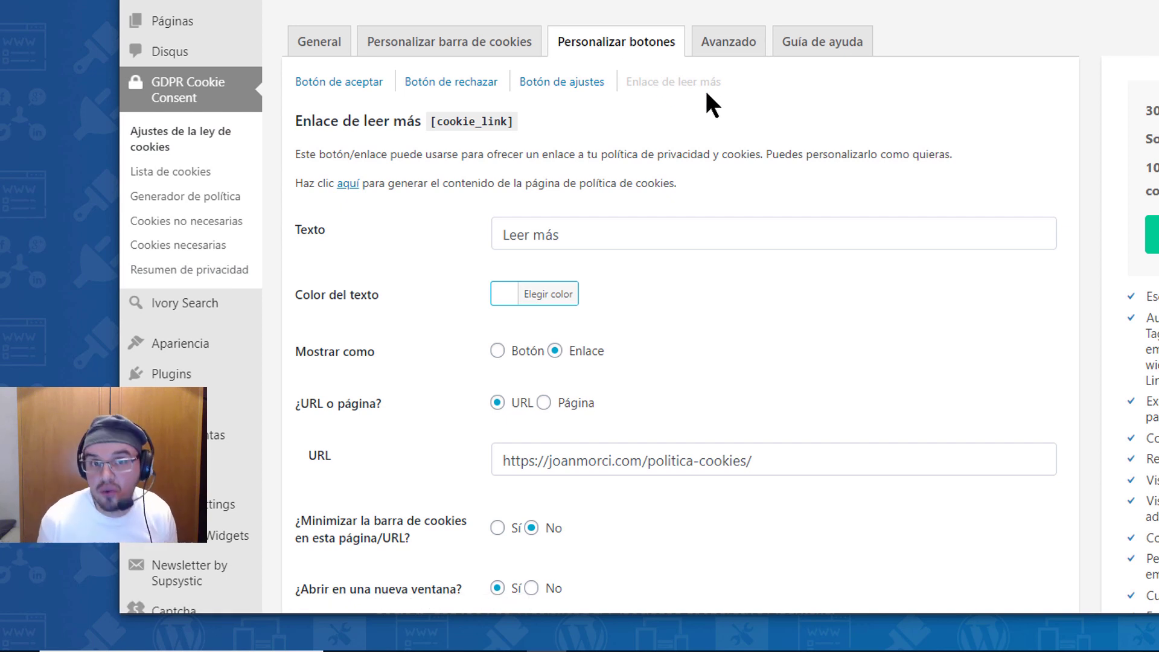
click(611, 239)
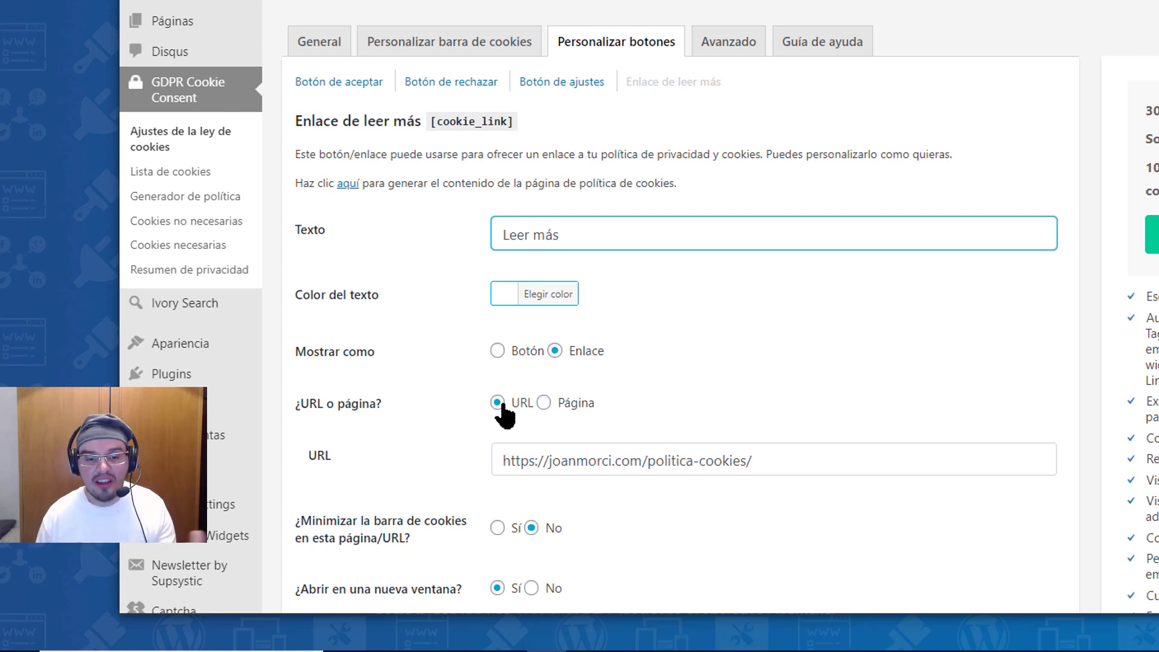
click(543, 403)
click(583, 460)
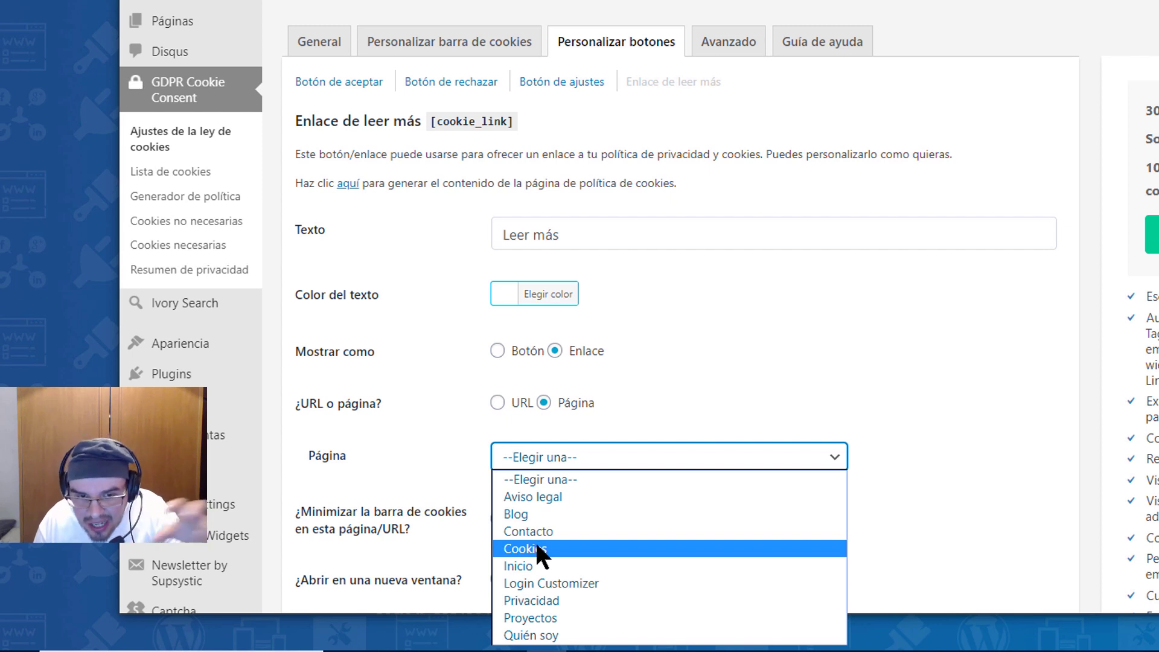
click(497, 403)
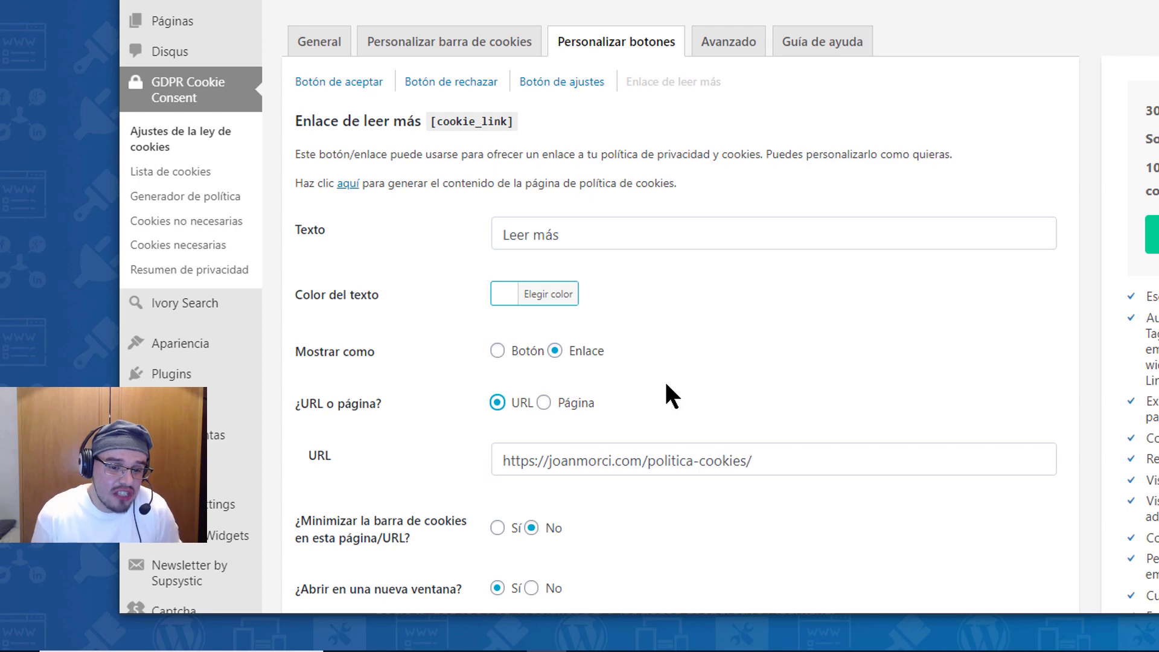
scroll(669, 381, down, 3)
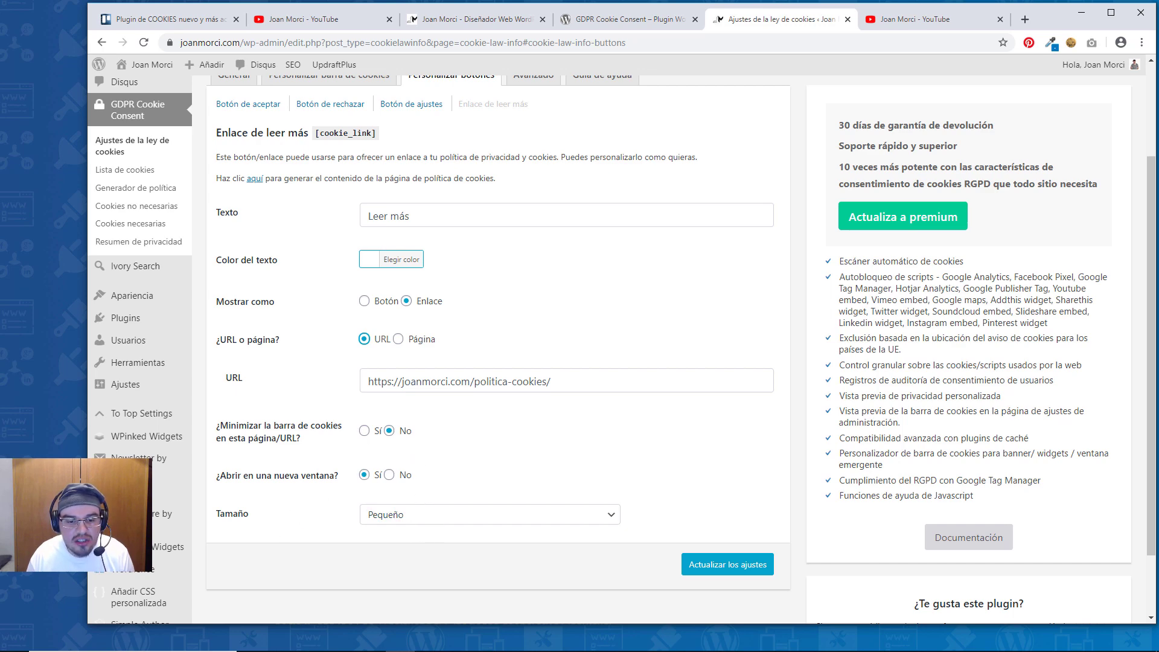
- Switch to Opera and follow the Leer más link in the Resumen de privacidad dialog to the cookie policy
click(459, 641)
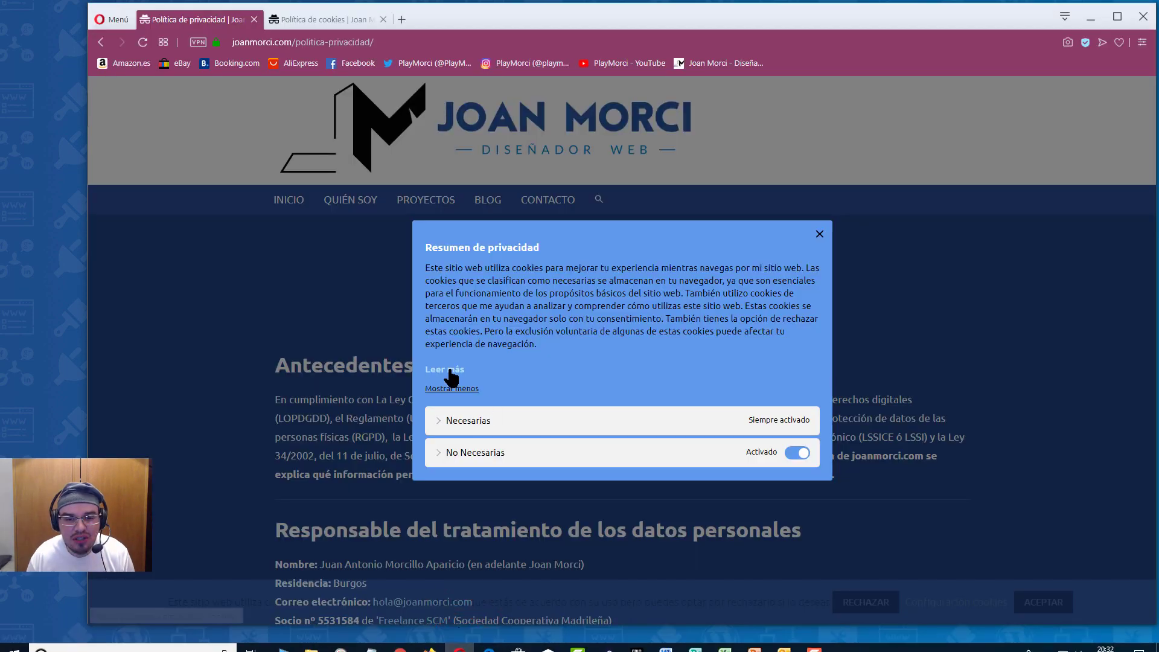
click(450, 372)
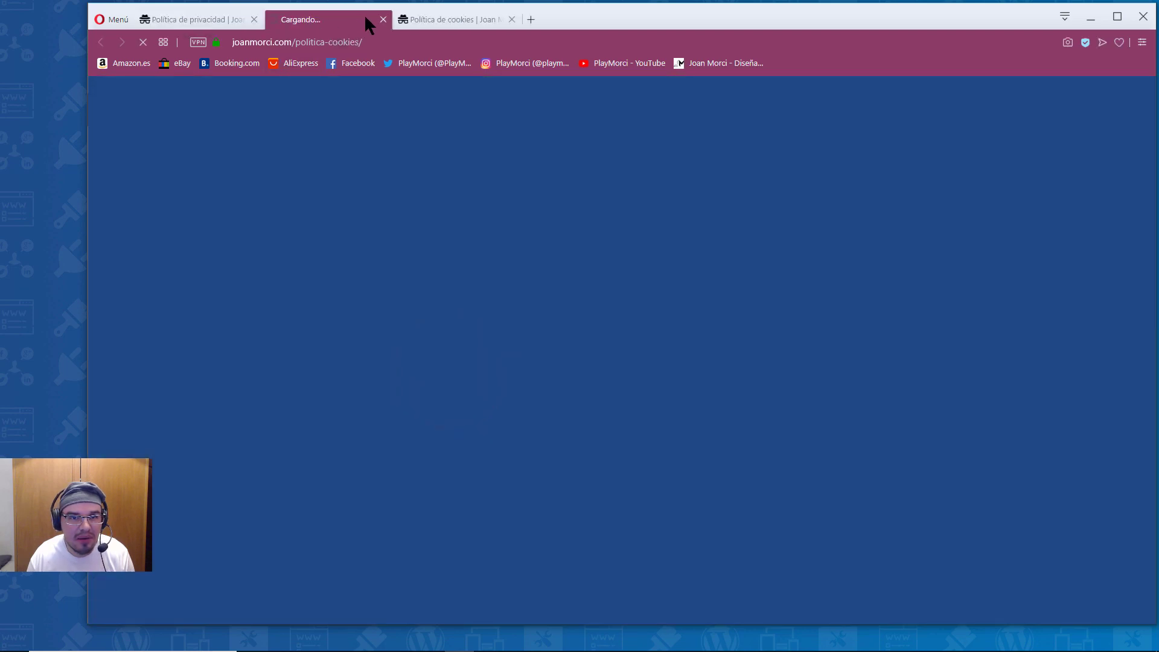
- Close the still-loading cookie policy page and the Resumen de privacidad dialog, and return to the plugin settings in Chrome
click(383, 19)
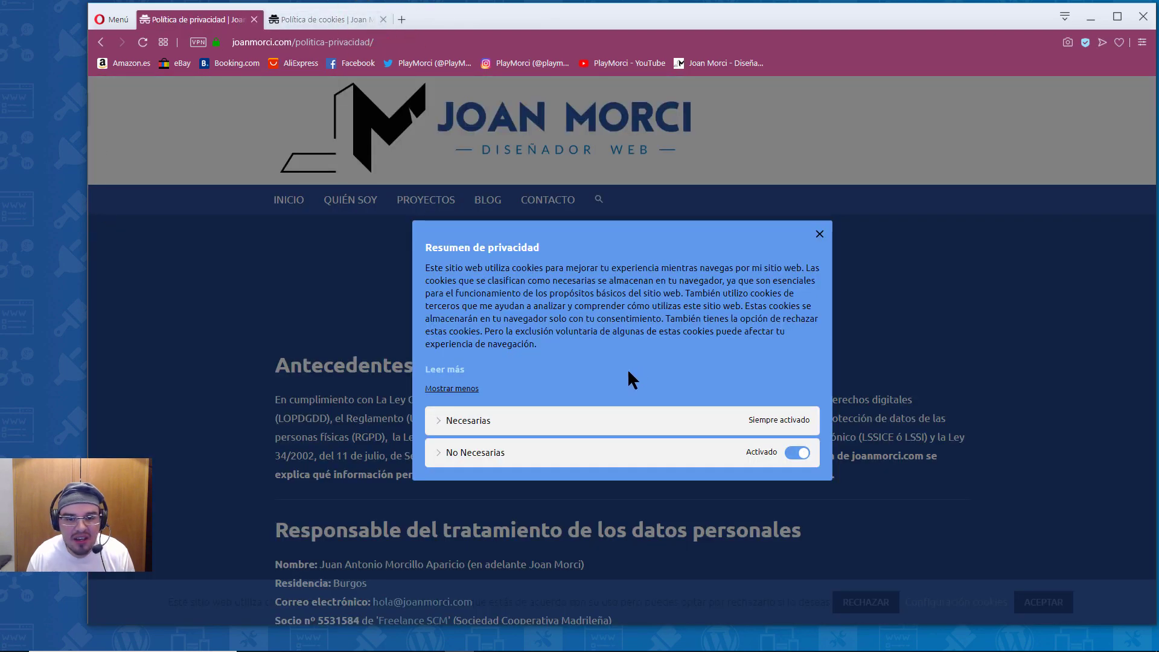
click(819, 234)
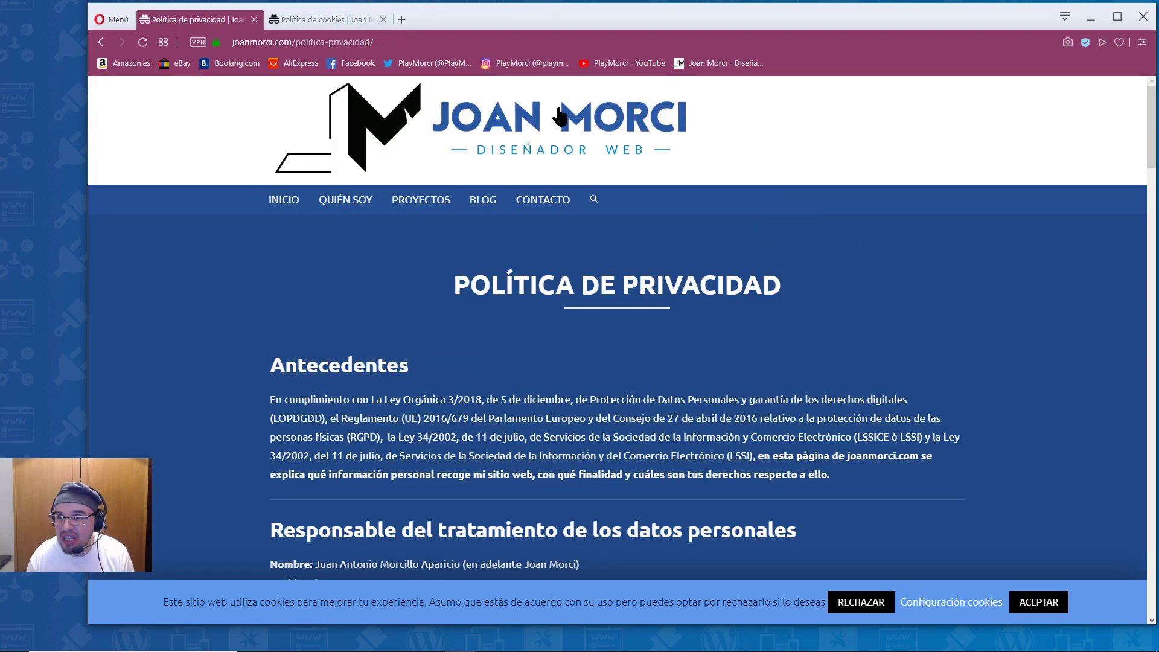
click(1090, 18)
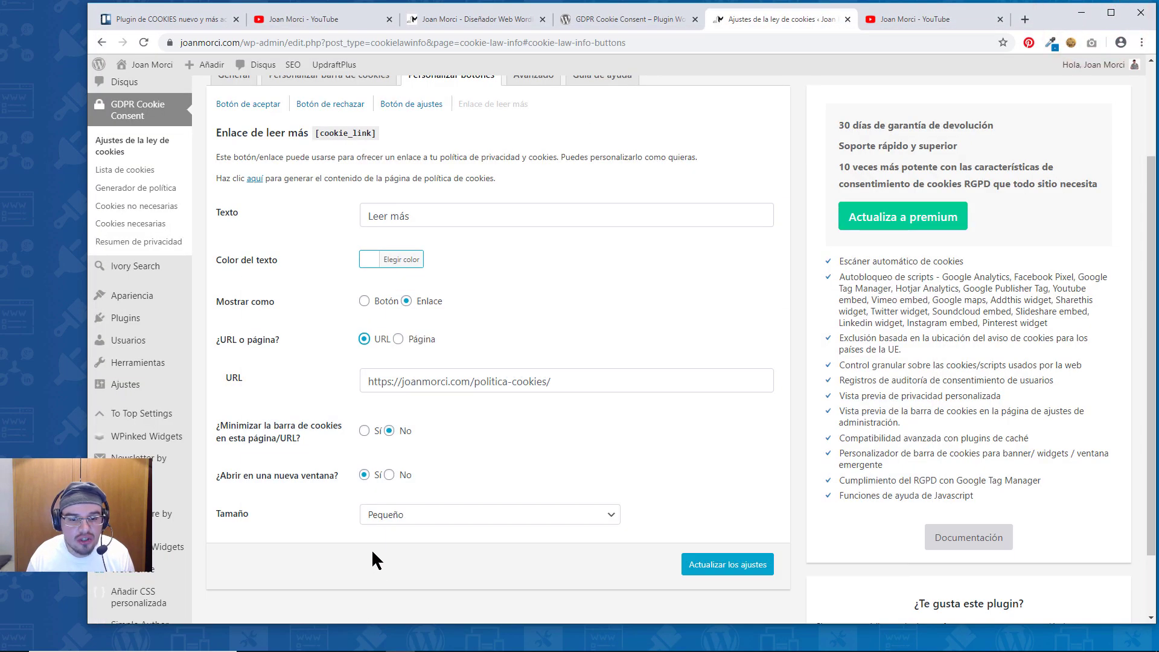
- Review the plugin's Avanzado, Guía de ayuda and General settings, and switch to the open YouTube channel page
scroll(425, 318, up, 3)
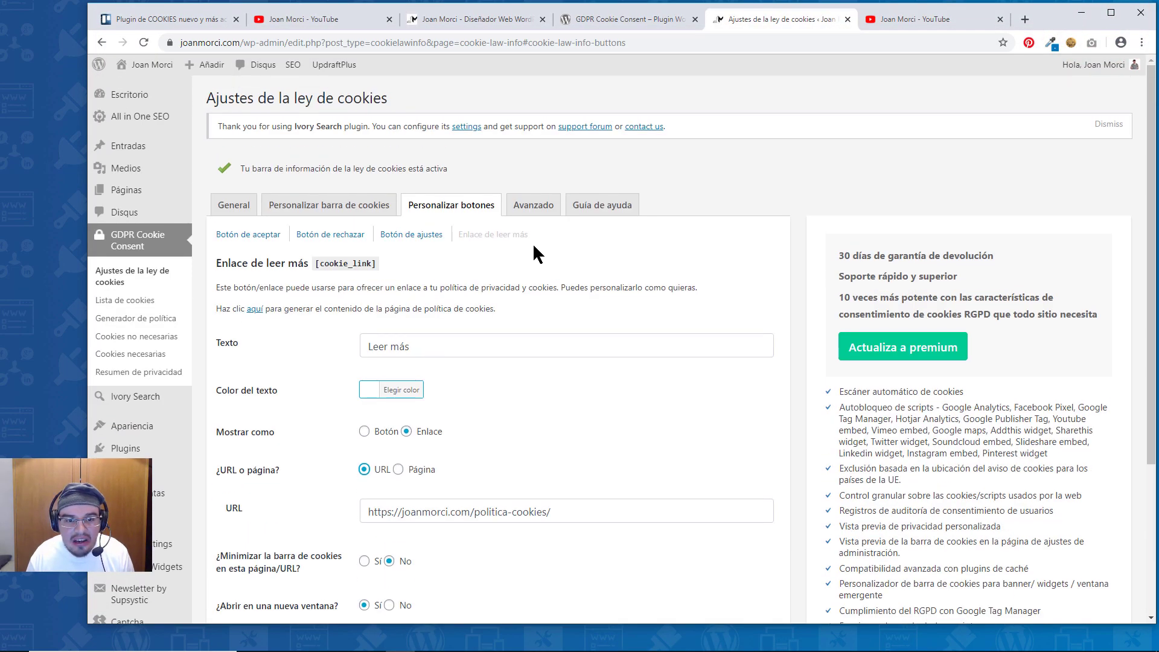
click(529, 213)
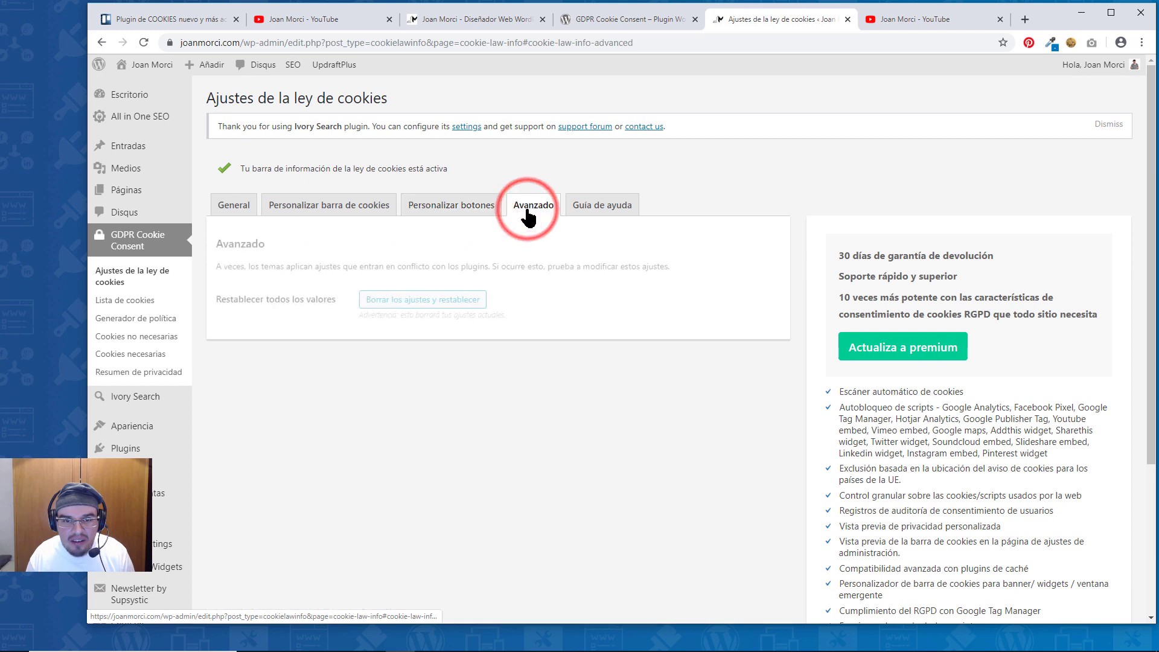
click(594, 206)
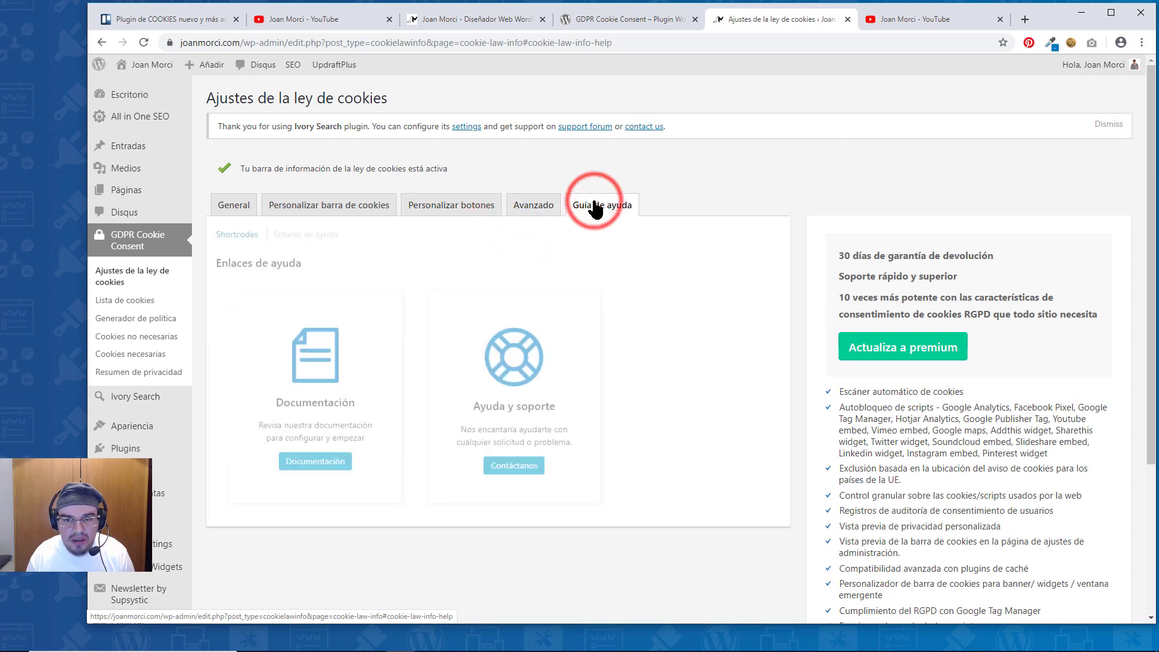
click(237, 208)
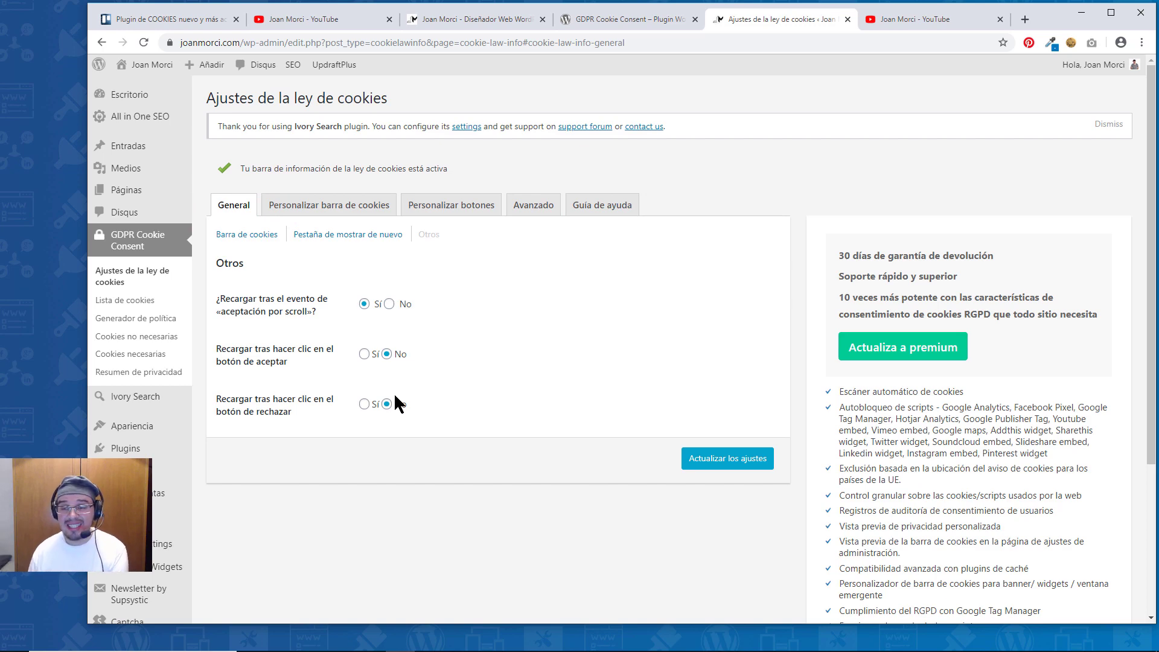
click(275, 21)
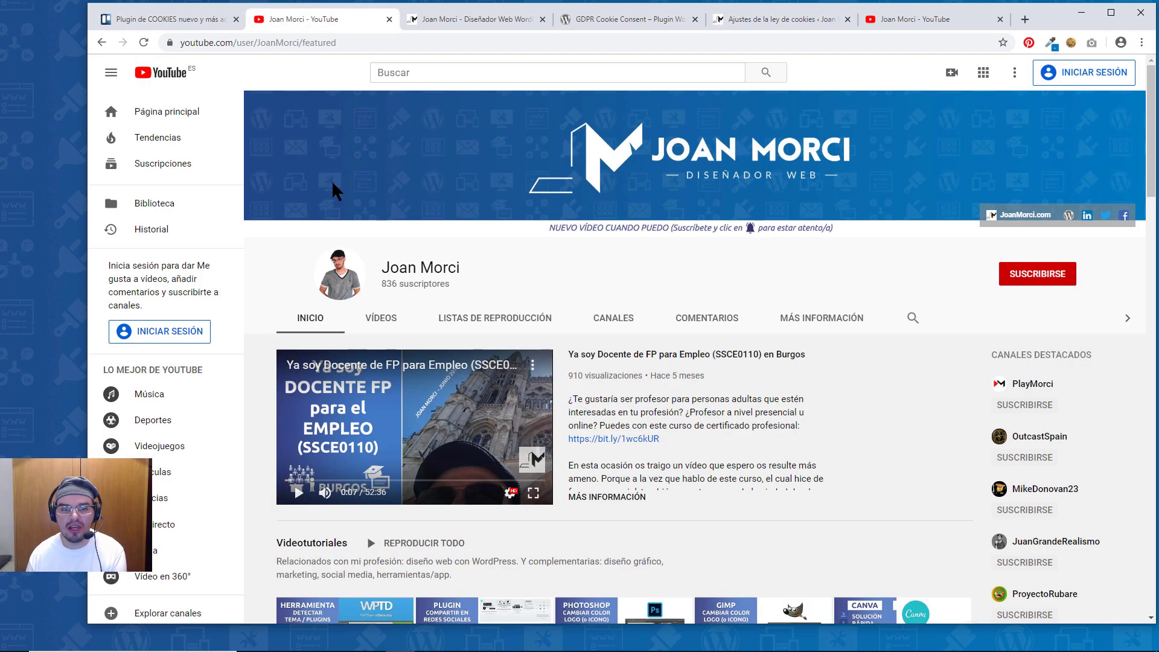